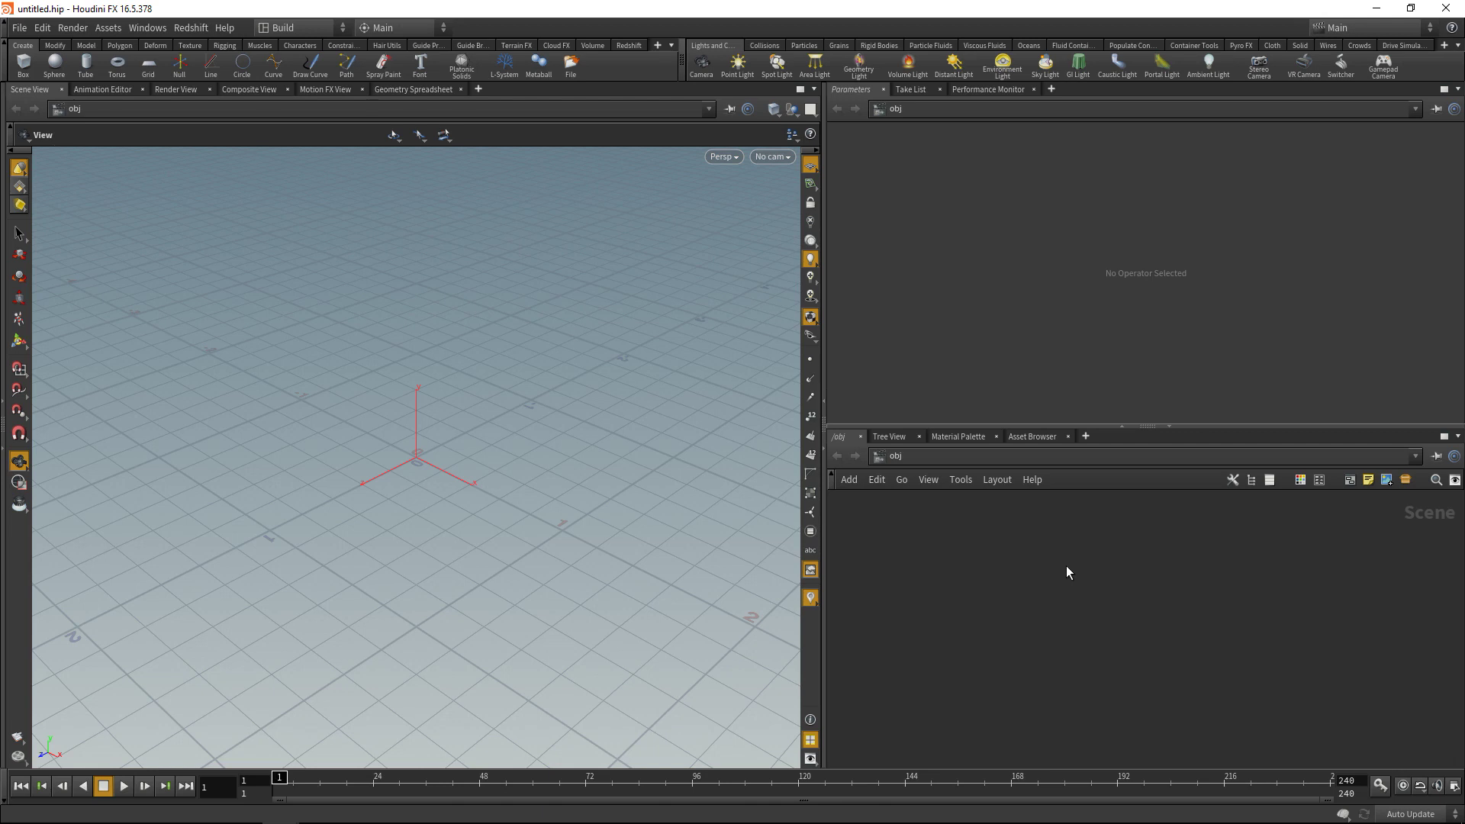
# - Create a Geometry object in the scene and remove the default node inside its network
pyautogui.press('Tab')
pyautogui.write('file')
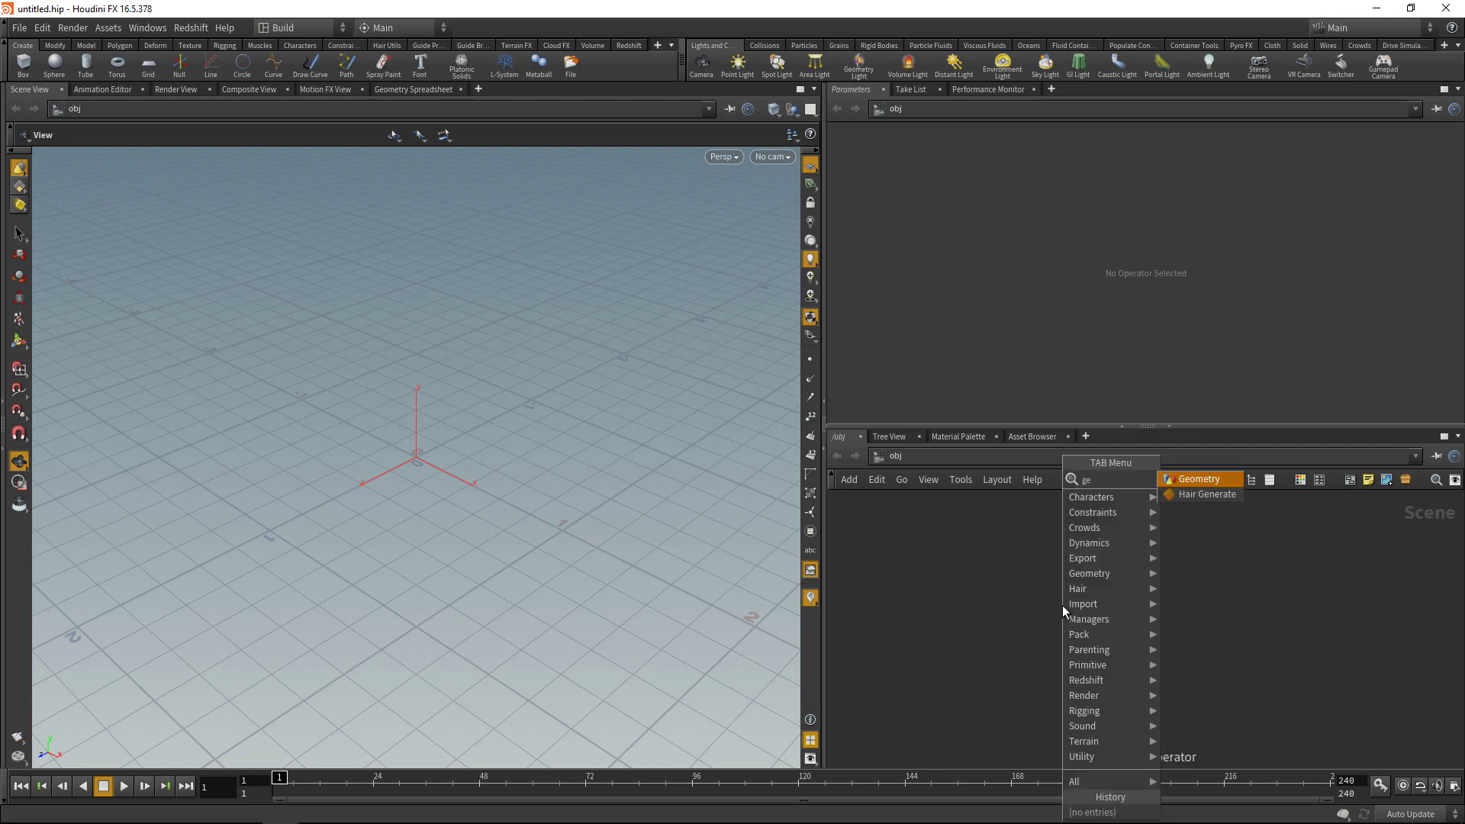
pyautogui.press('Return')
pyautogui.click(1062, 606)
pyautogui.press('Delete')
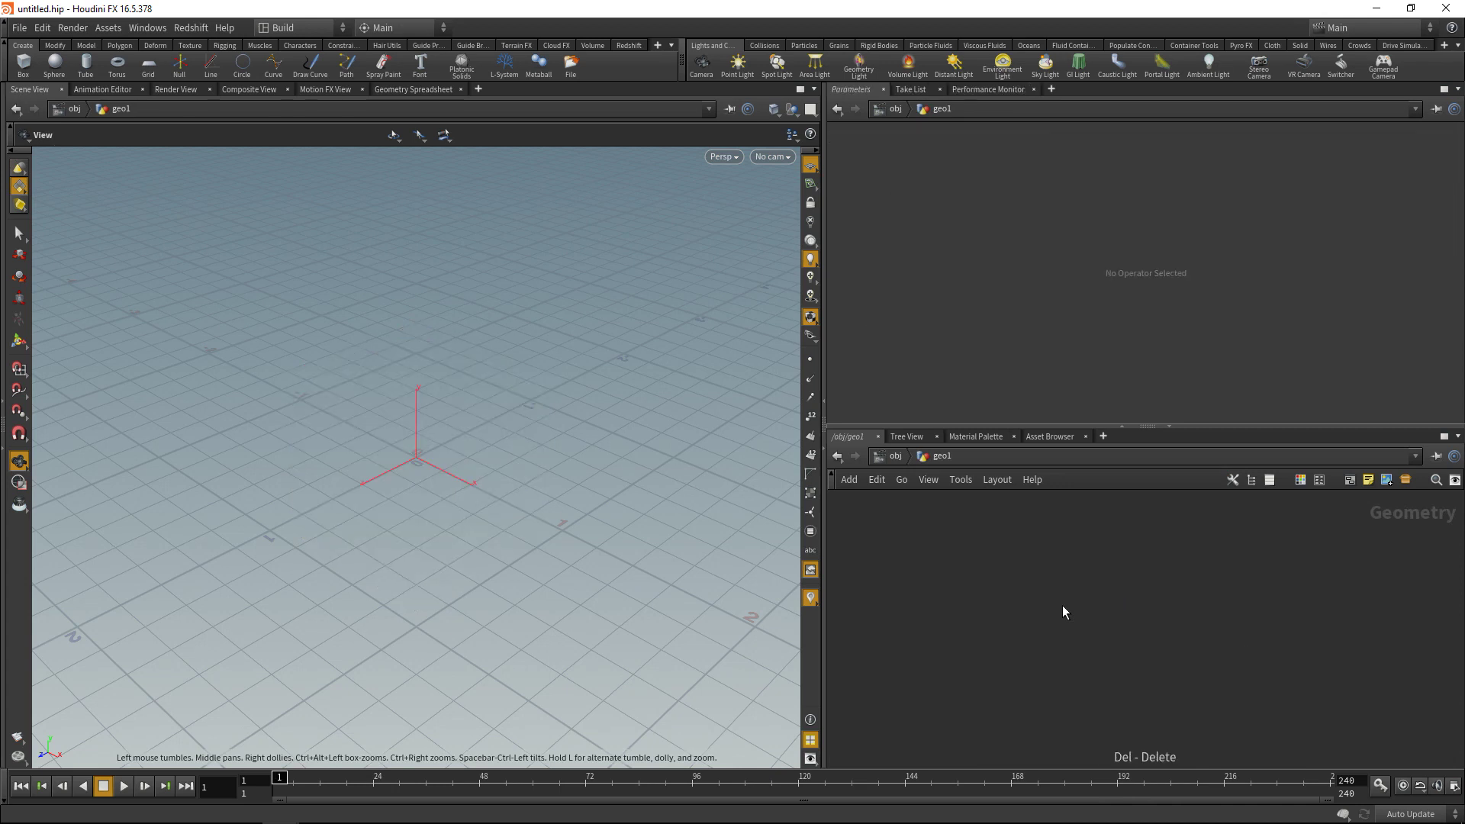
# - Add a Box node and set its Z size to 0.002
pyautogui.press('Tab')
pyautogui.write('box')
pyautogui.press('Return')
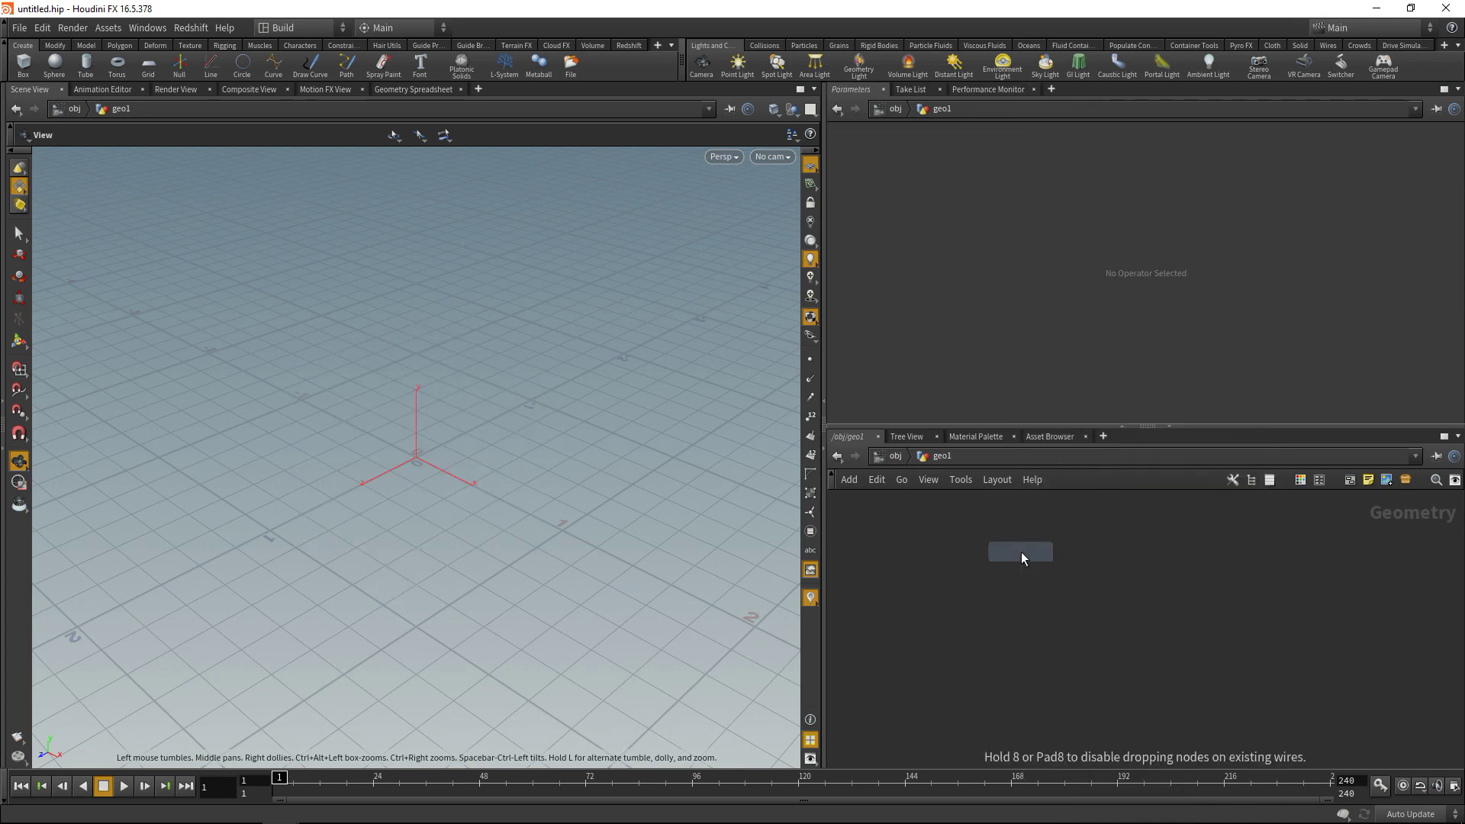
pyautogui.click(1021, 552)
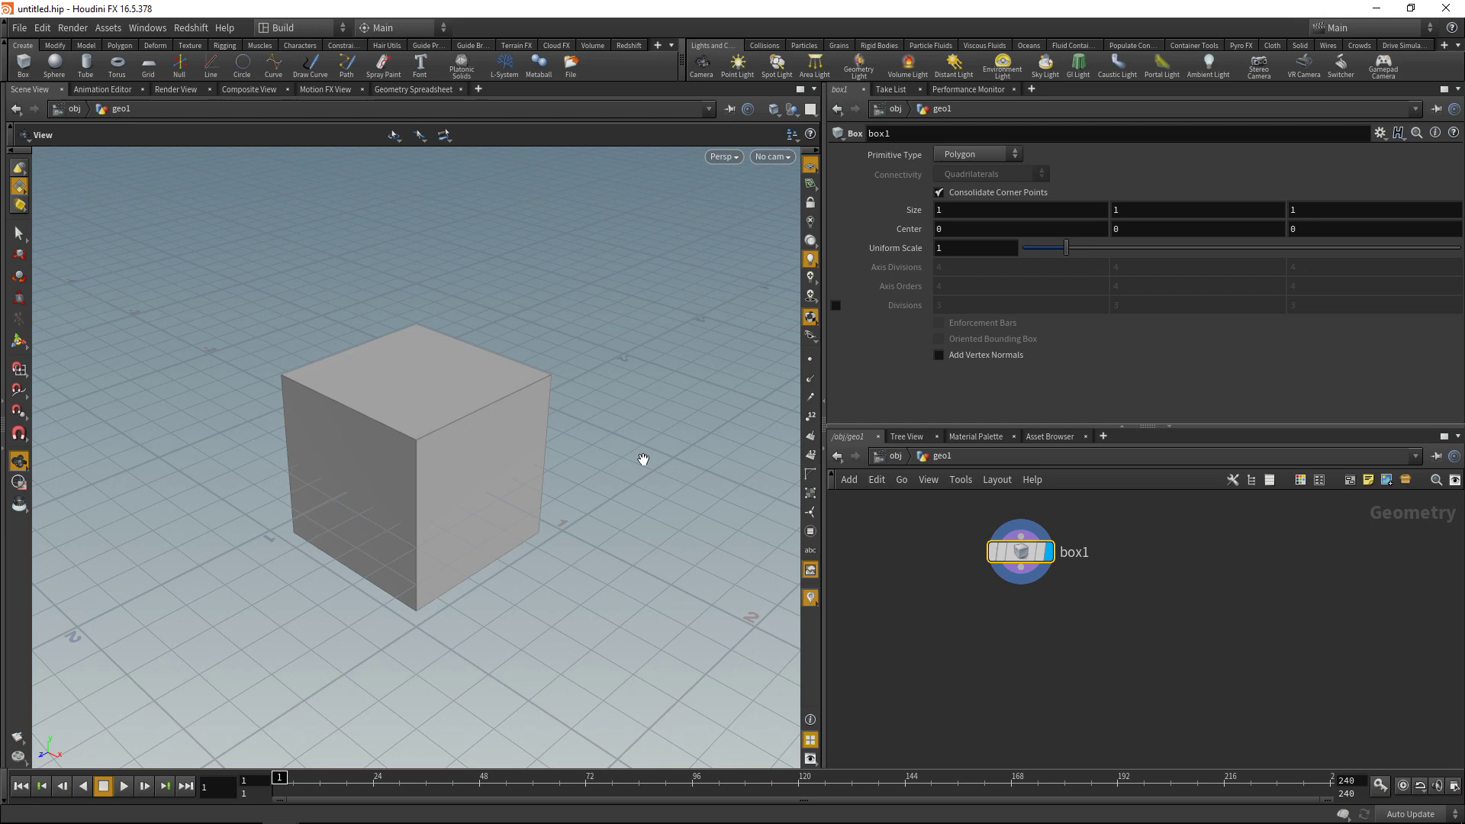
pyautogui.doubleClick(1301, 212)
pyautogui.write('0.002')
pyautogui.press('Return')
# - Add a Points from Volume node fed by the box, display it and align it under the box
pyautogui.press('Tab')
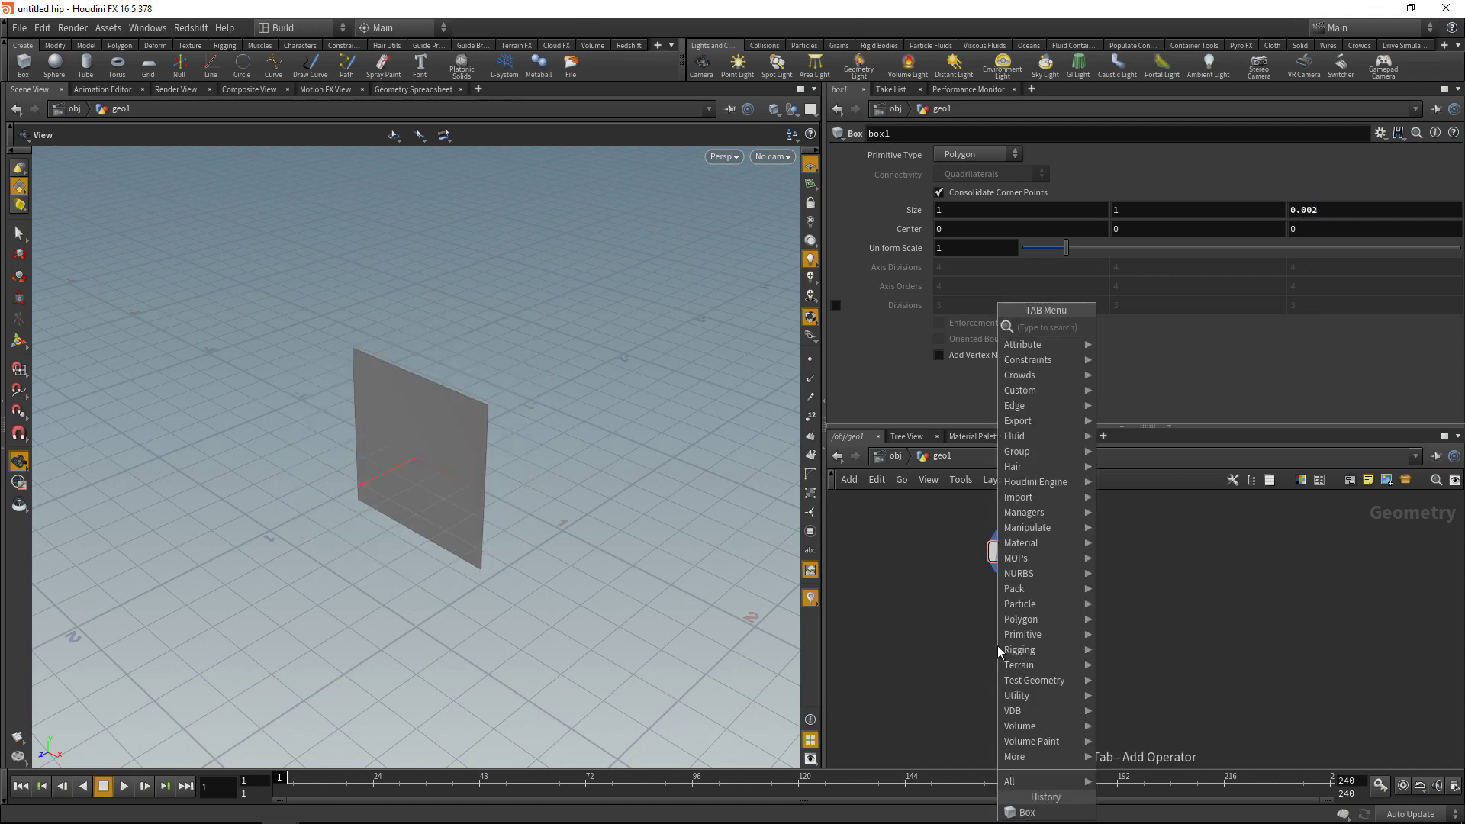
pyautogui.write('points')
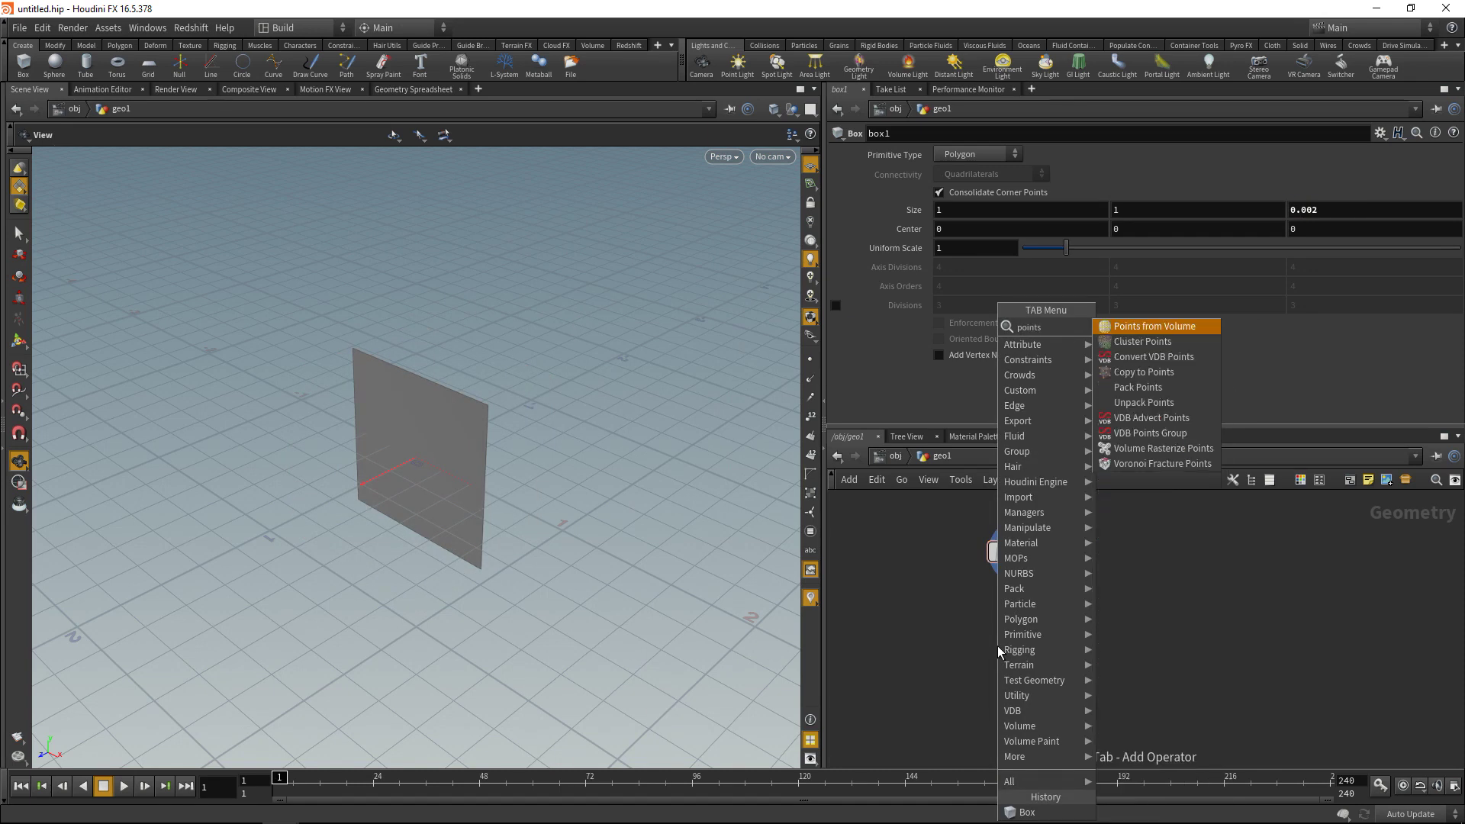
pyautogui.press('Return')
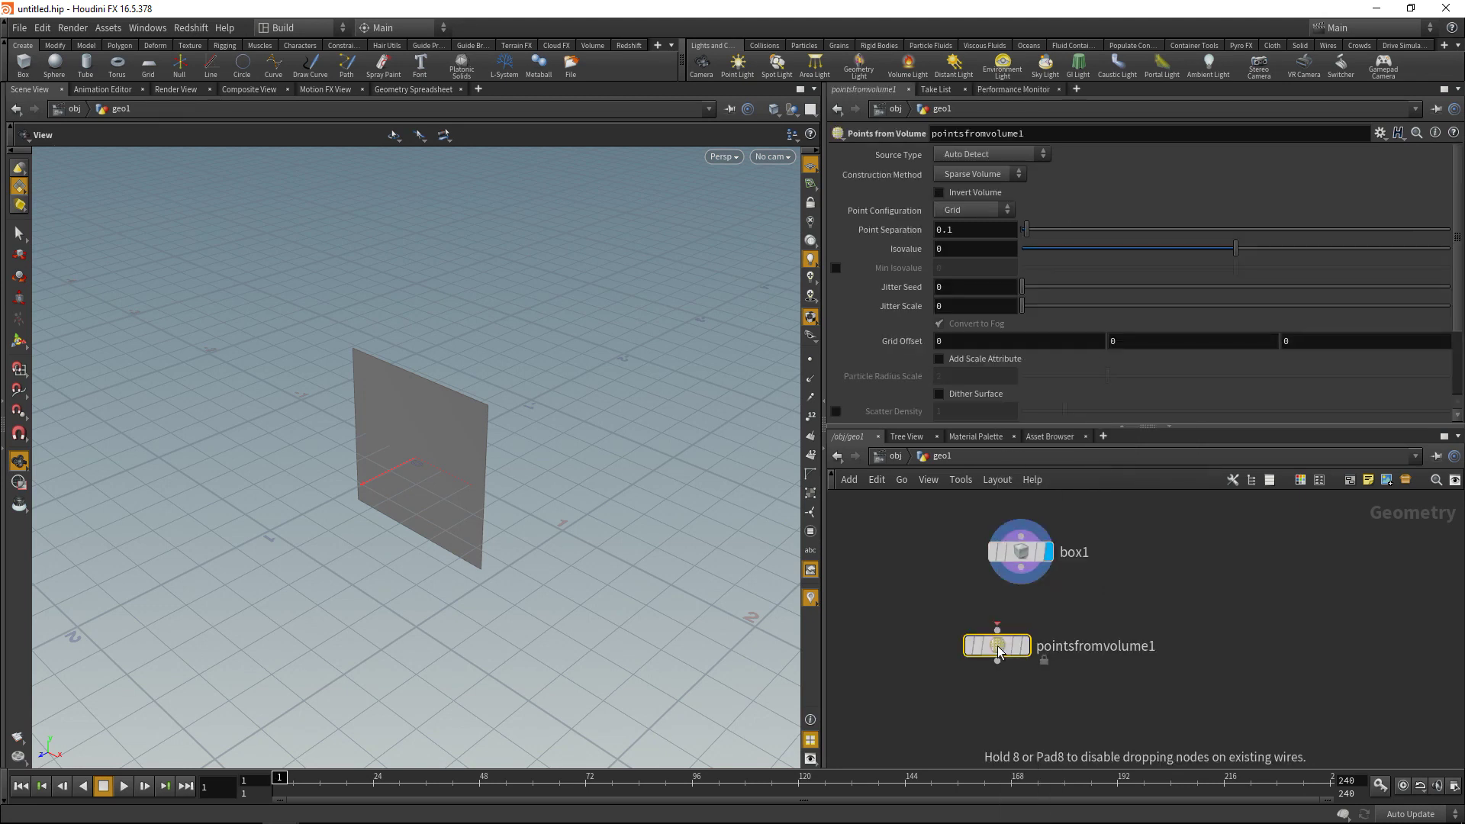
pyautogui.click(996, 645)
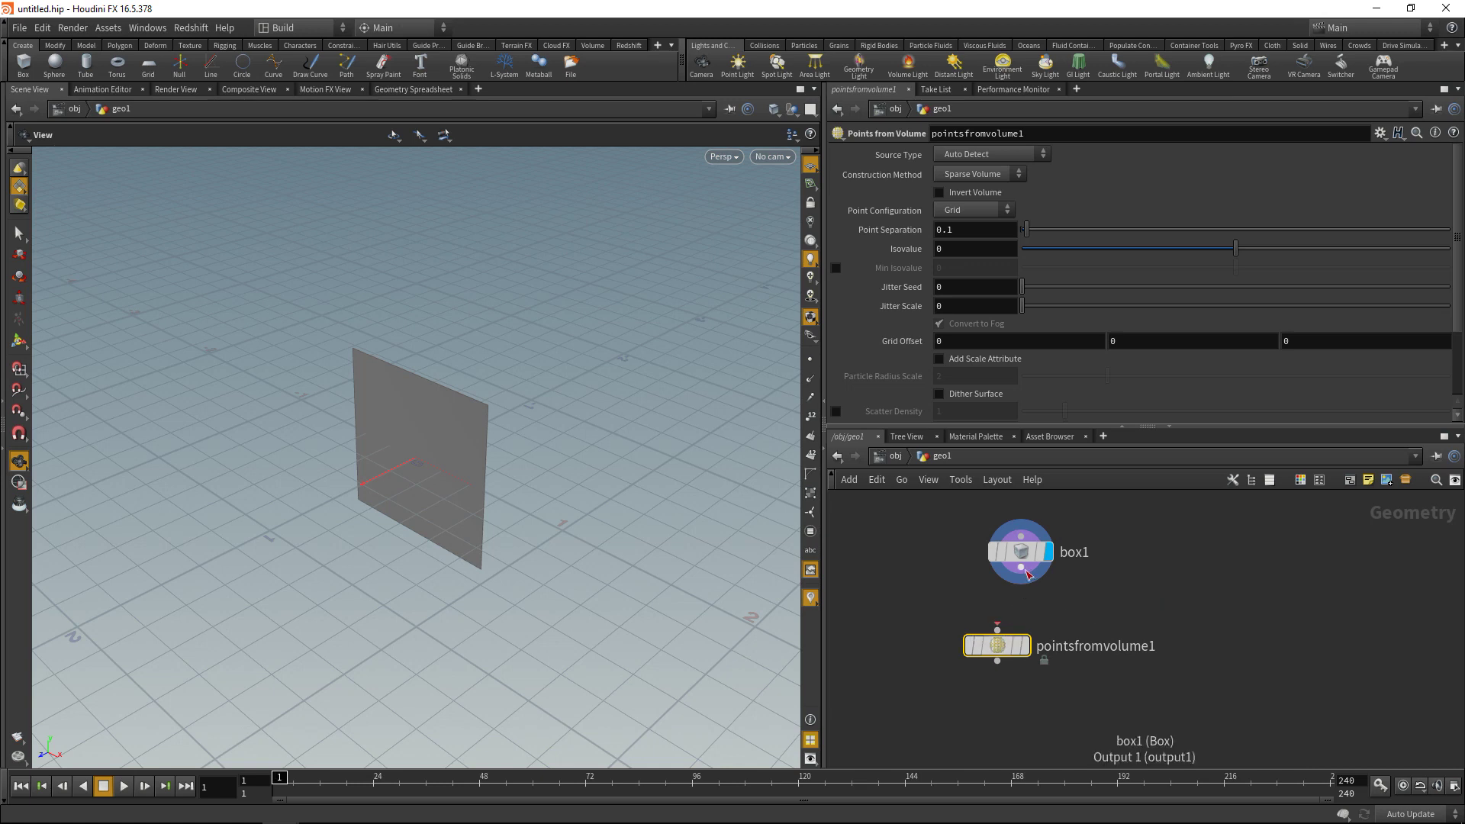
pyautogui.click(1020, 569)
pyautogui.click(997, 630)
pyautogui.click(1026, 647)
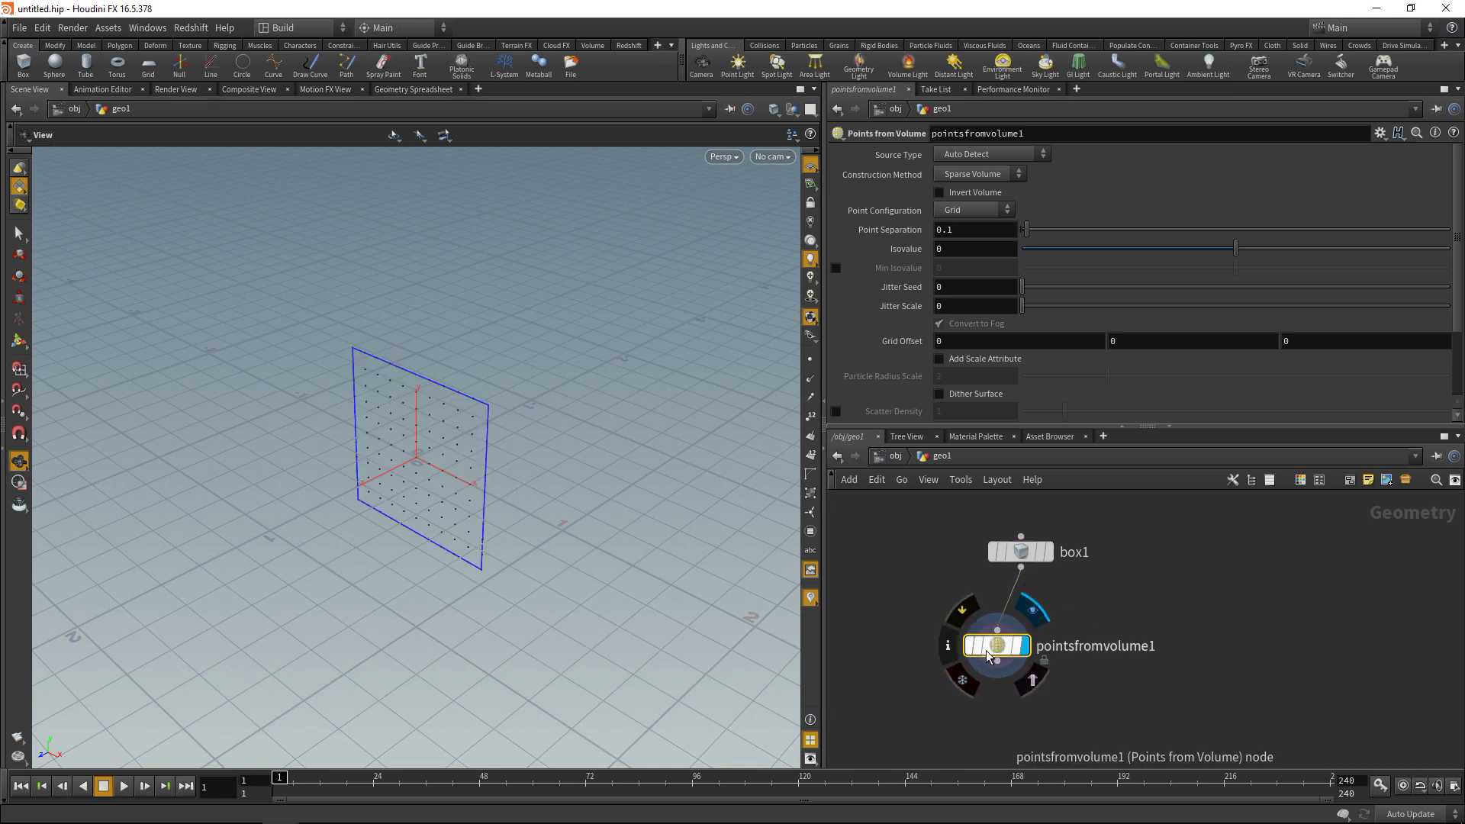
pyautogui.press('l')
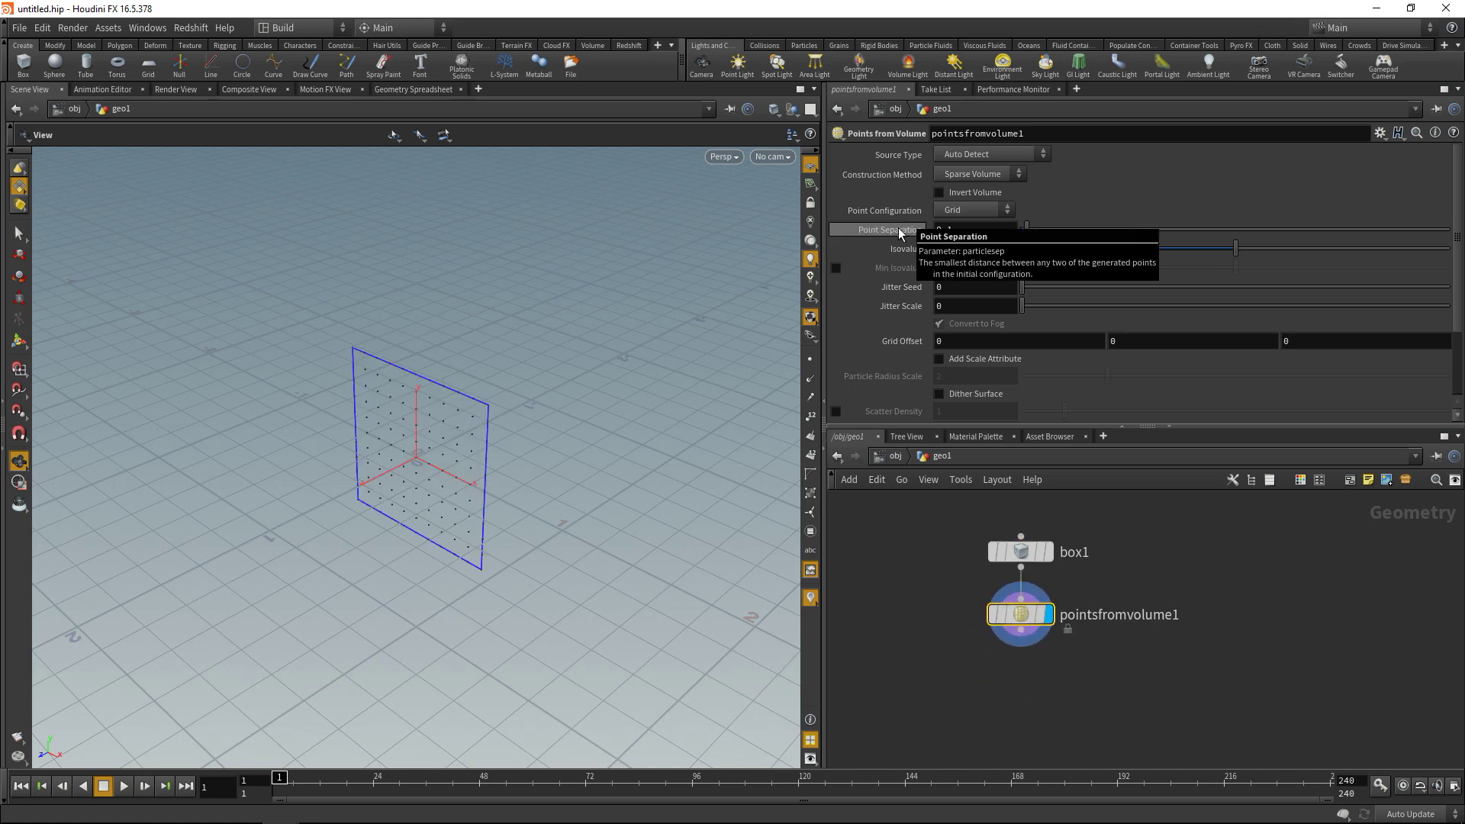
# - Set the Point Separation of the Points from Volume node to 0.002
pyautogui.click(955, 231)
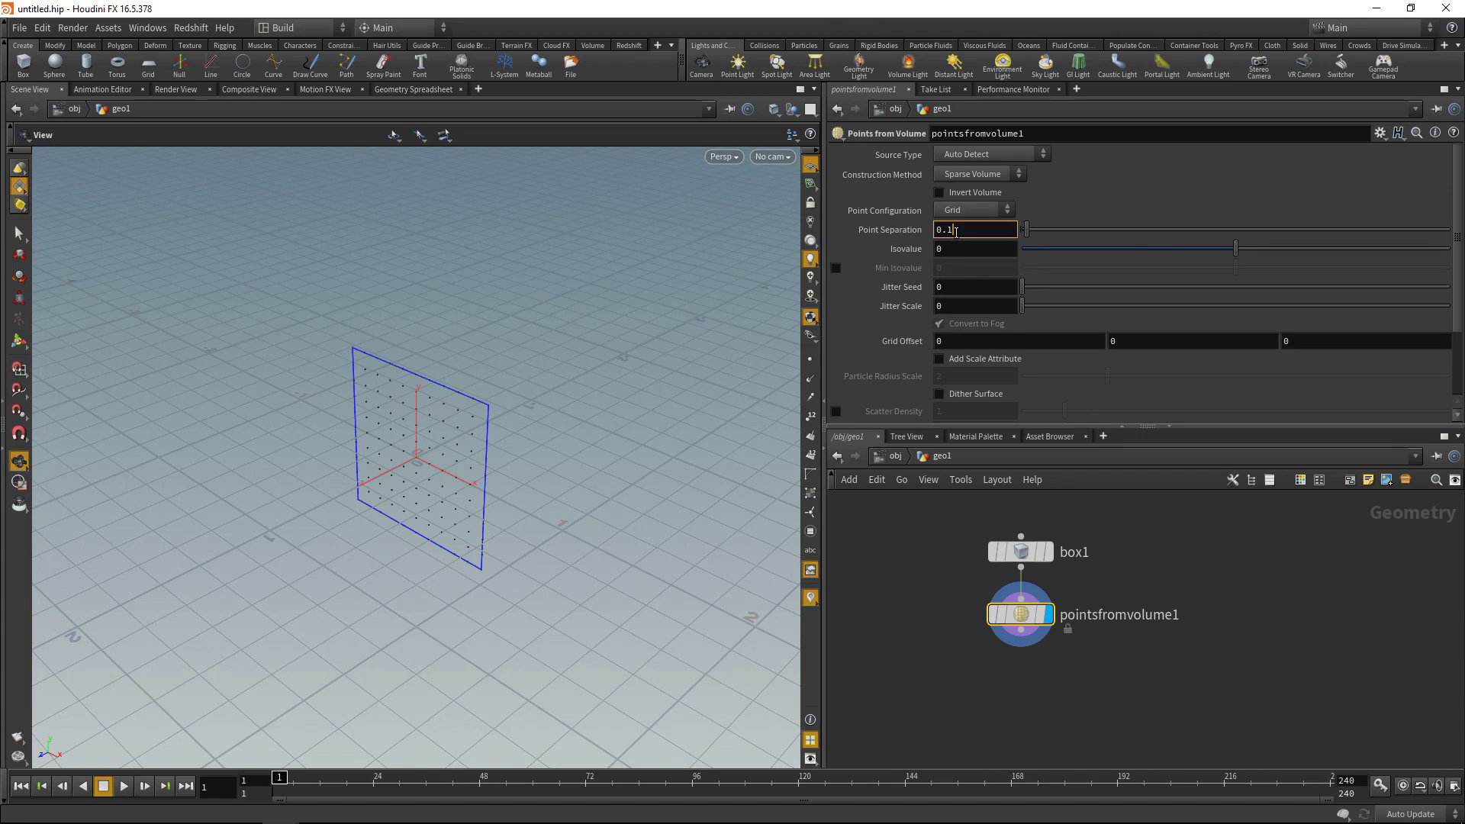
pyautogui.press('BackSpace')
pyautogui.write('002')
pyautogui.press('Return')
pyautogui.scroll(5, 575, 399)
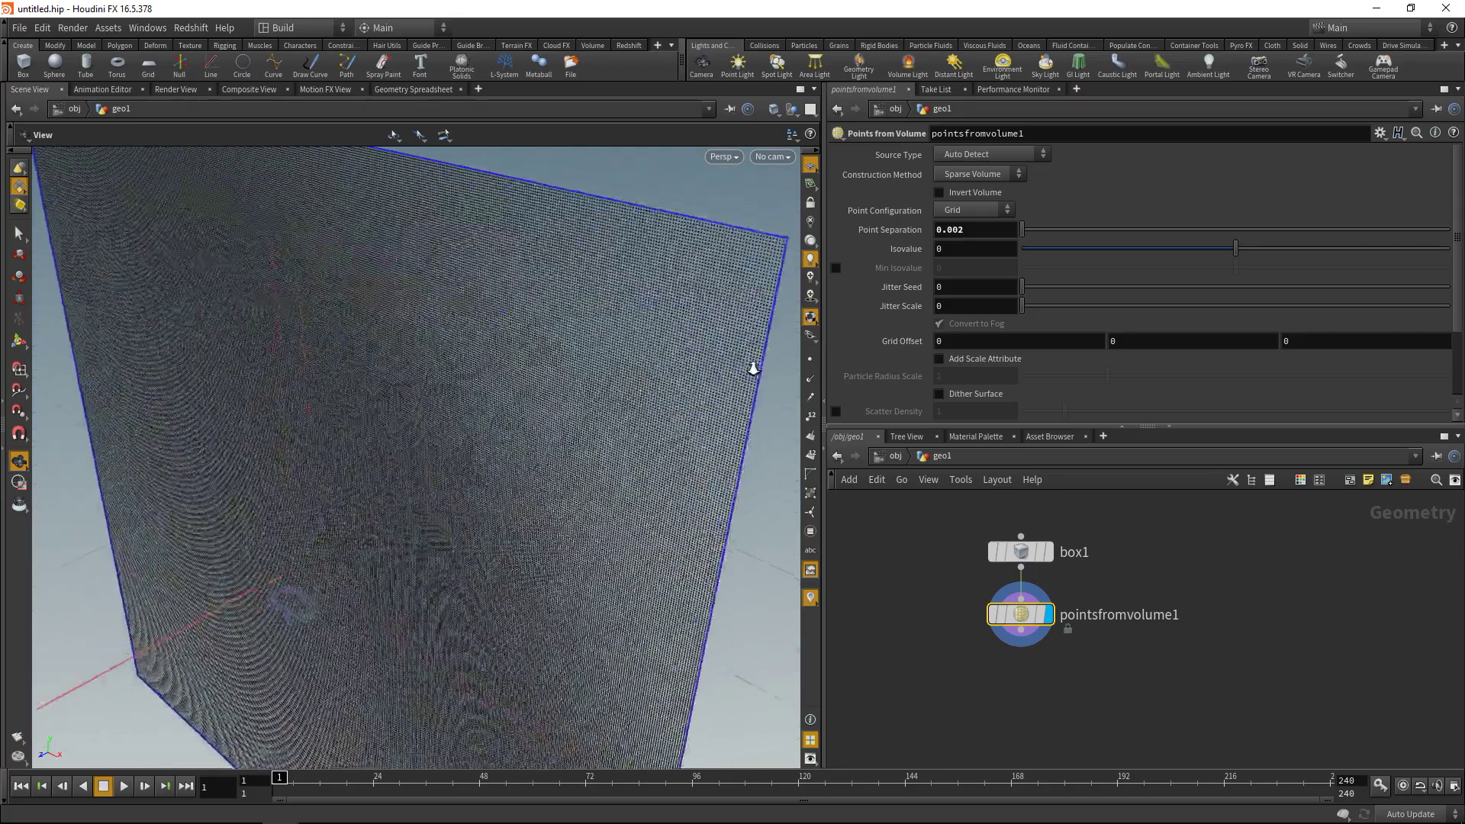
pyautogui.scroll(-5, 756, 367)
pyautogui.moveTo(729, 366); pyautogui.dragTo(512, 355)
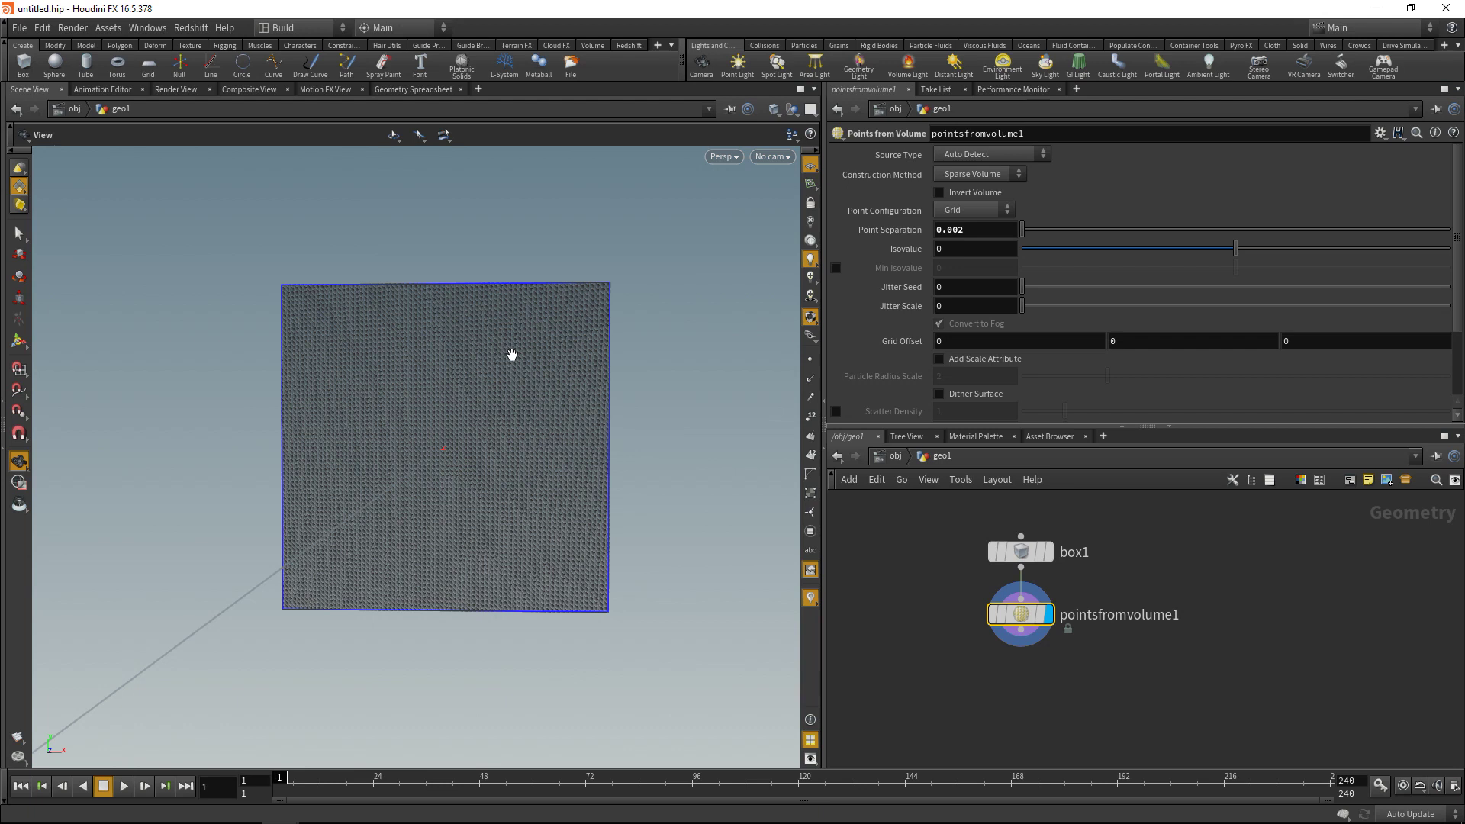
# - Add a Point Wrangle, wire the volume points into its first input and display it
pyautogui.click(1004, 697)
pyautogui.press('Tab')
pyautogui.write('wrangle')
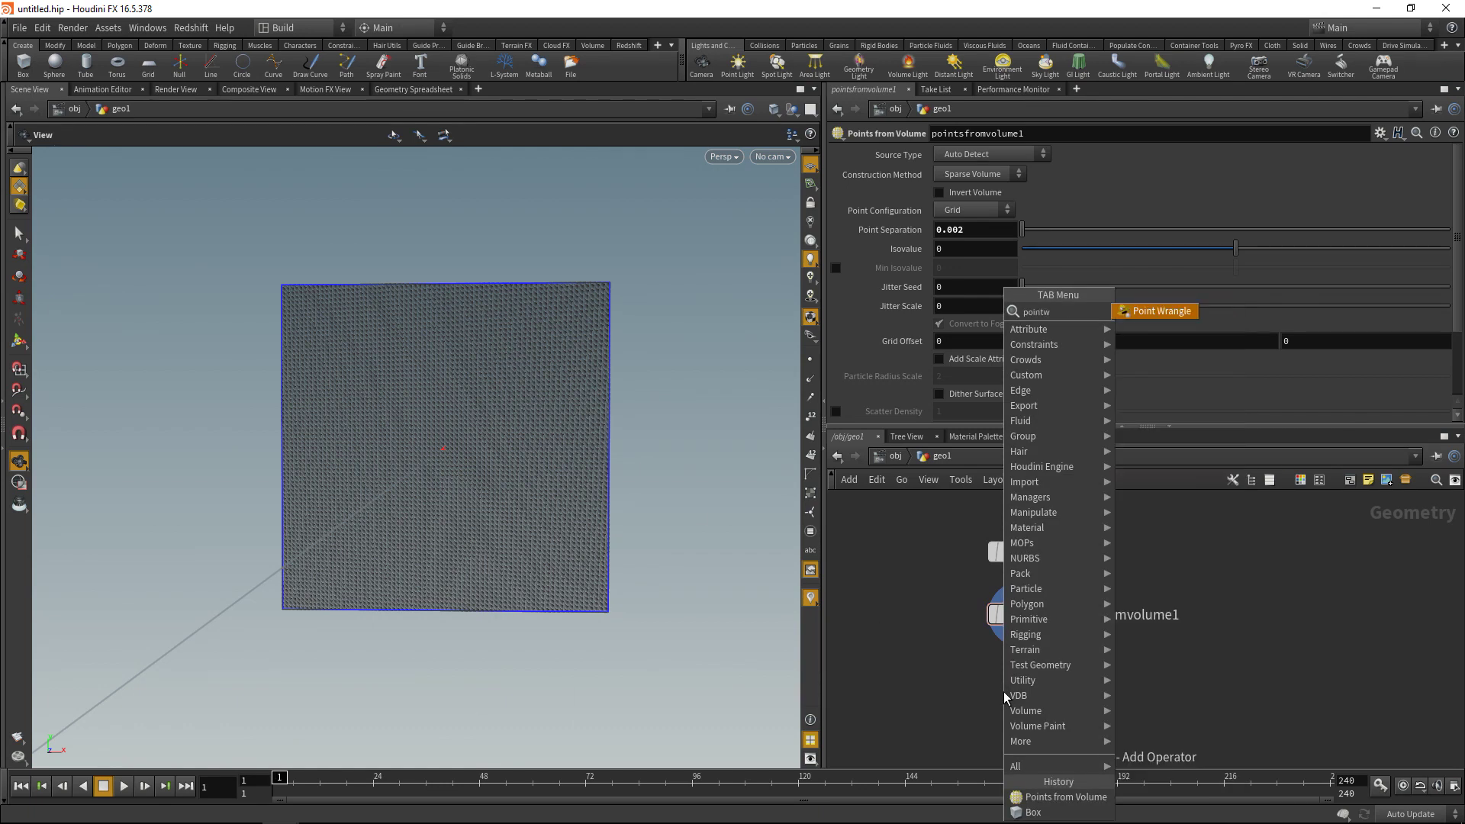
pyautogui.press('Return')
pyautogui.click(1004, 698)
pyautogui.click(1020, 630)
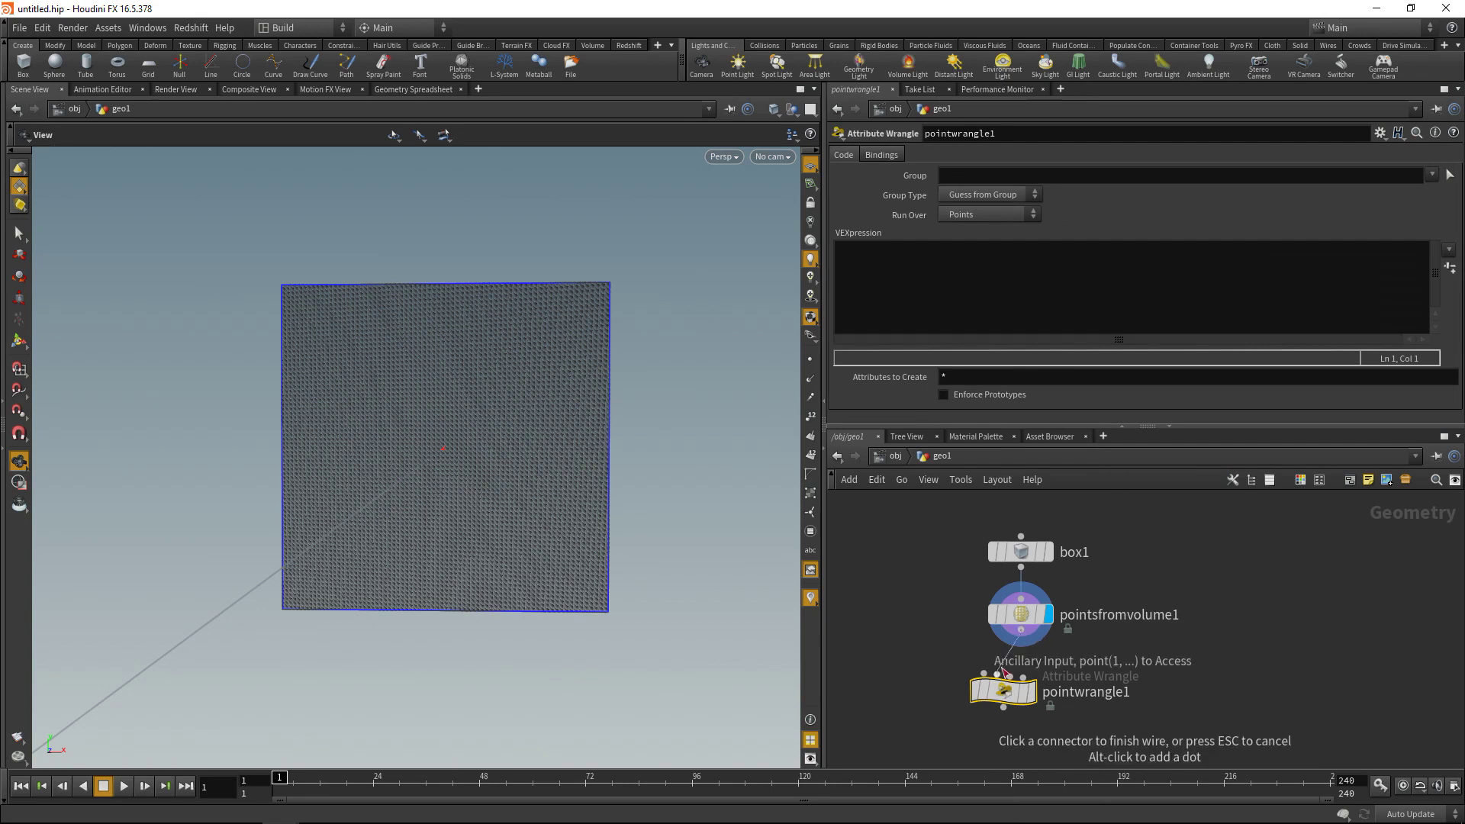
pyautogui.click(984, 673)
pyautogui.click(1038, 697)
pyautogui.moveTo(1005, 691); pyautogui.dragTo(1023, 691)
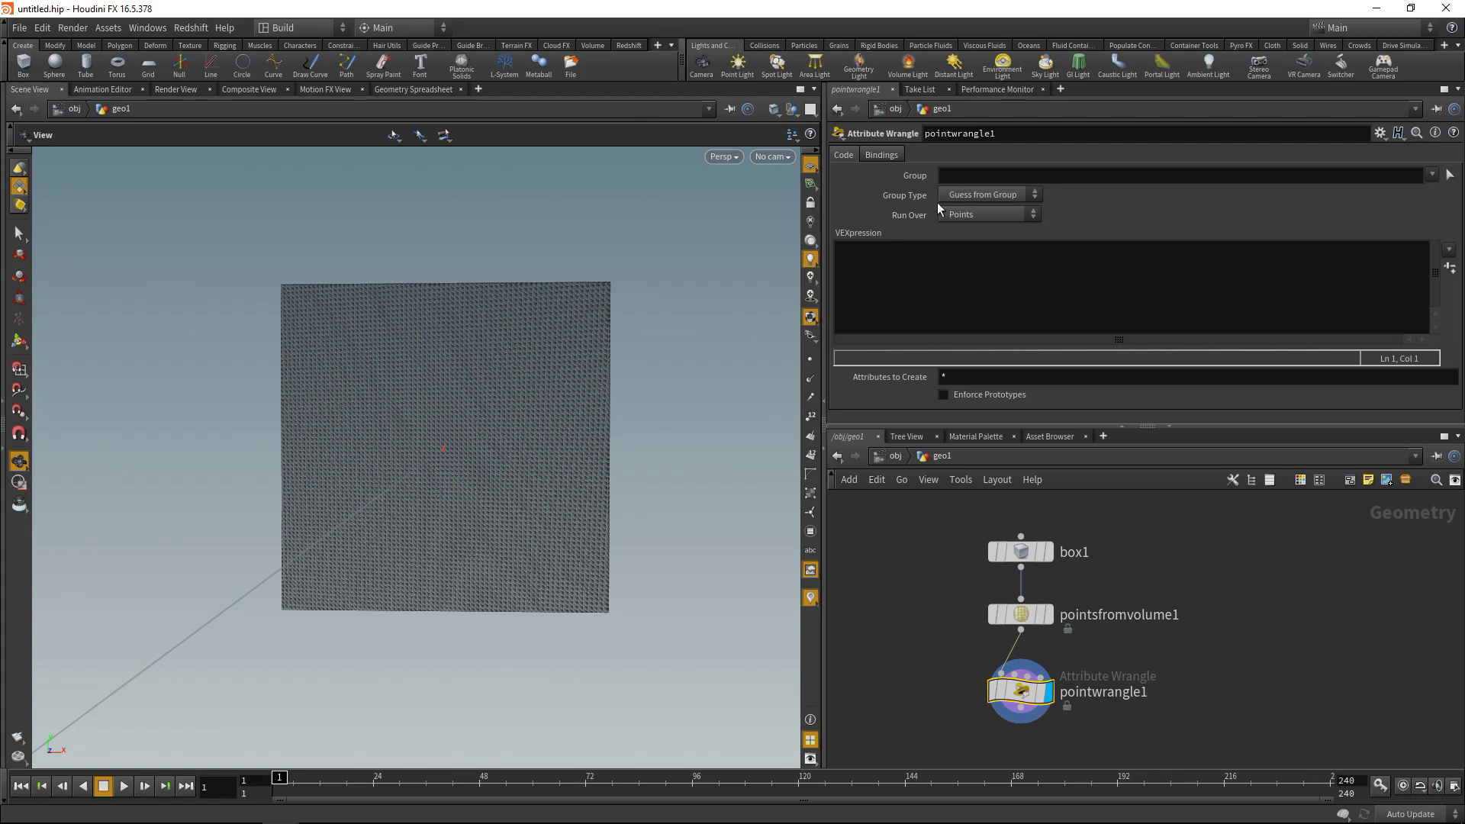
# - Limit the point wrangle to the group @P.y>=0
pyautogui.click(954, 172)
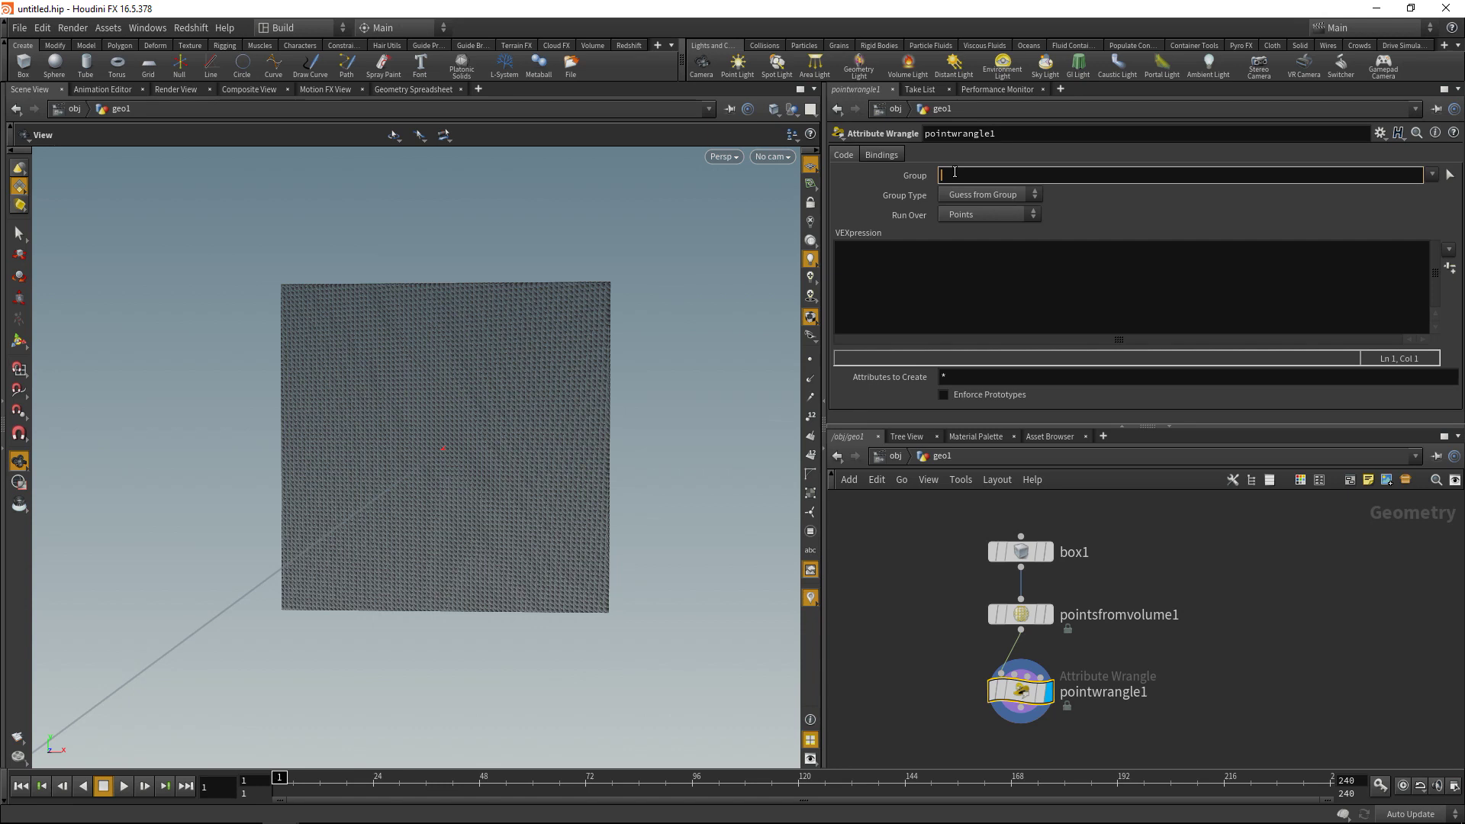
pyautogui.write('@pt')
pyautogui.press('Left')
pyautogui.press('Left')
pyautogui.press('BackSpace')
pyautogui.write('P.y>=0')
pyautogui.click(883, 266)
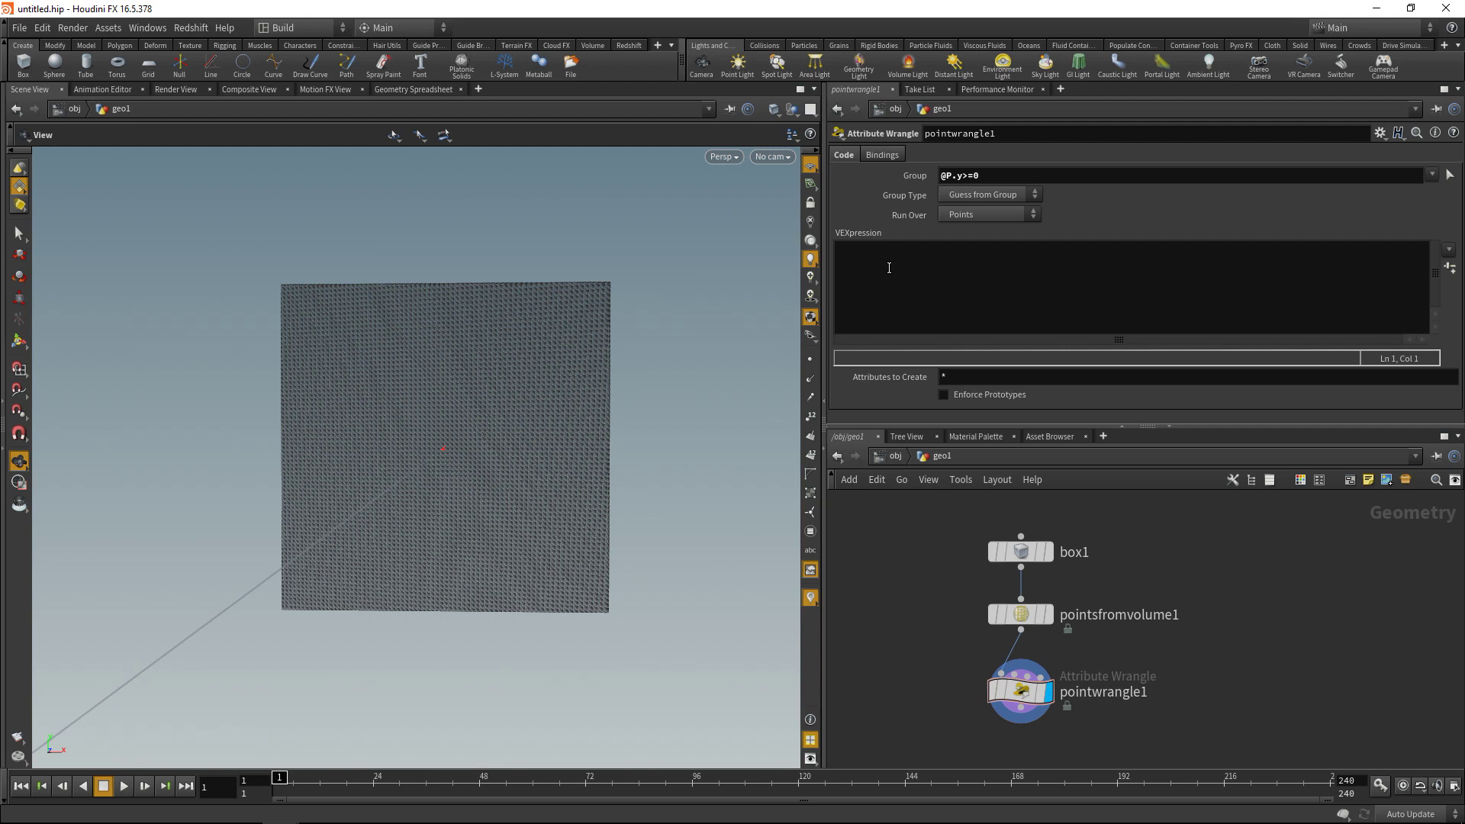
# - Write the VEX line v@Cd = {1,1,1}; in the wrangle to colour the points white
pyautogui.click(889, 268)
pyautogui.write('@')
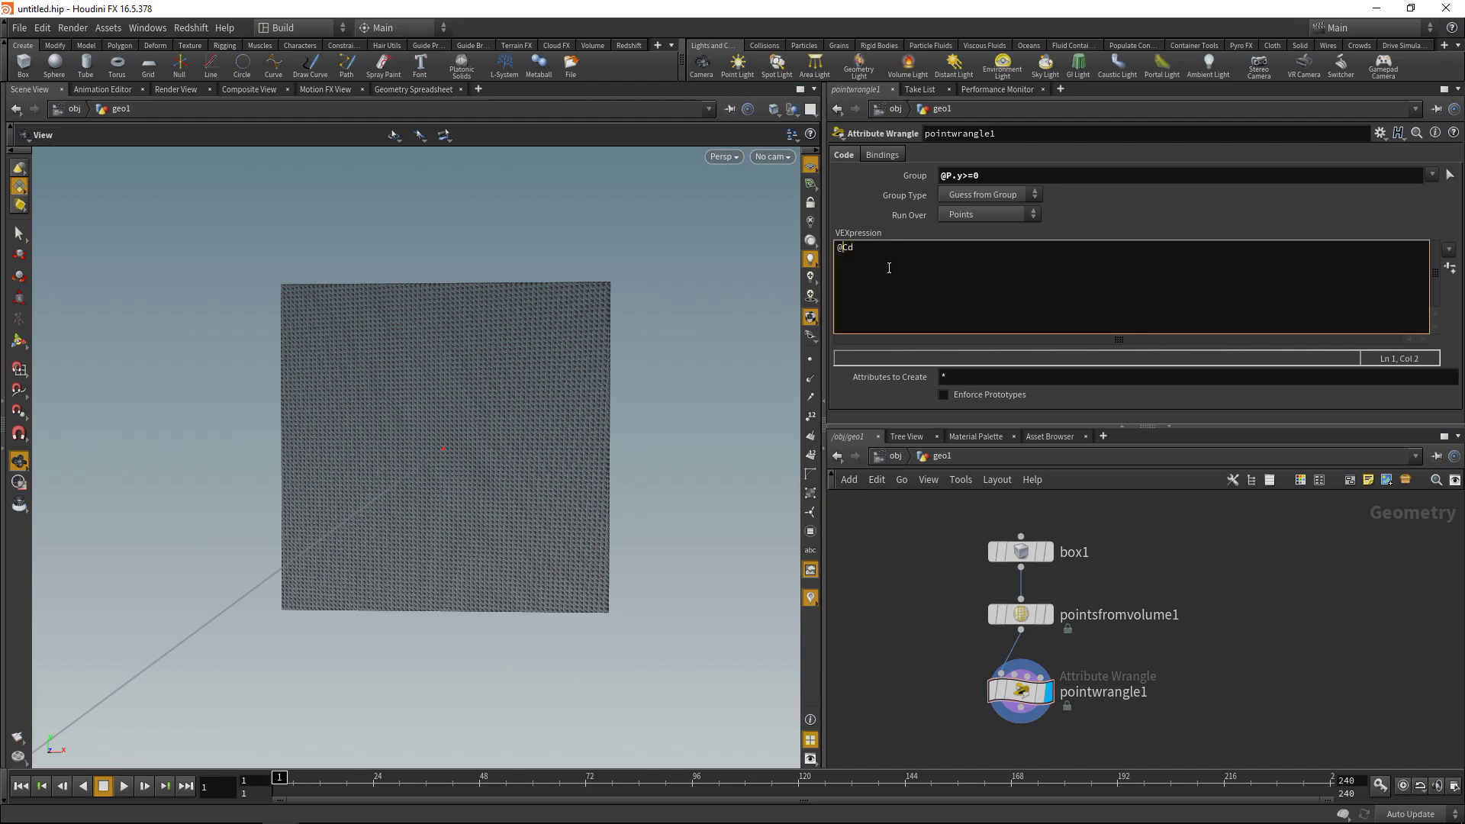
pyautogui.write('v')
pyautogui.press('End')
pyautogui.write('= {1,1,1};')
pyautogui.click(927, 568)
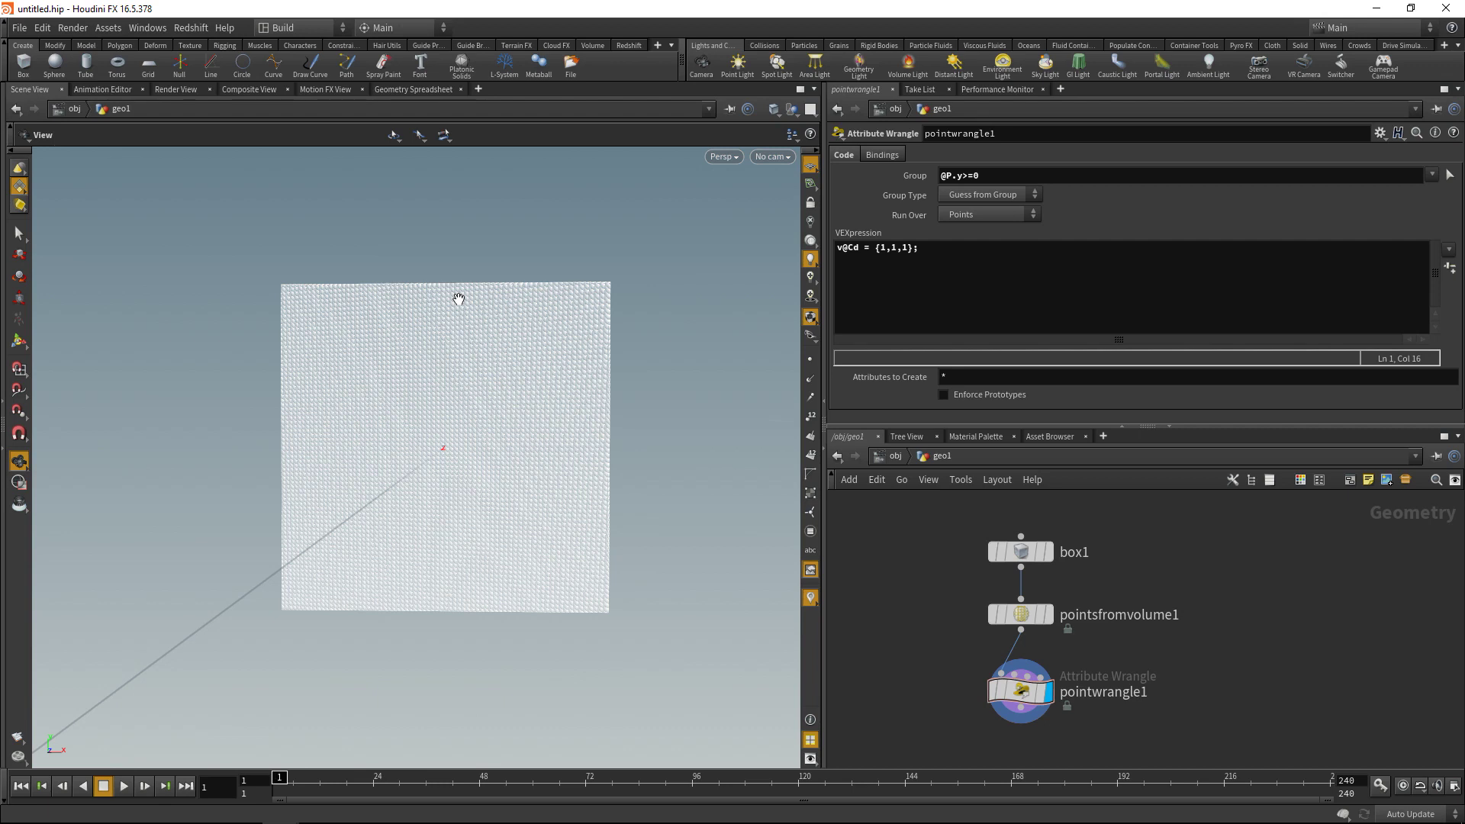
# - Add the VEX line f@density = chf("Density"); to the wrangle and generate its Density parameter
pyautogui.click(949, 266)
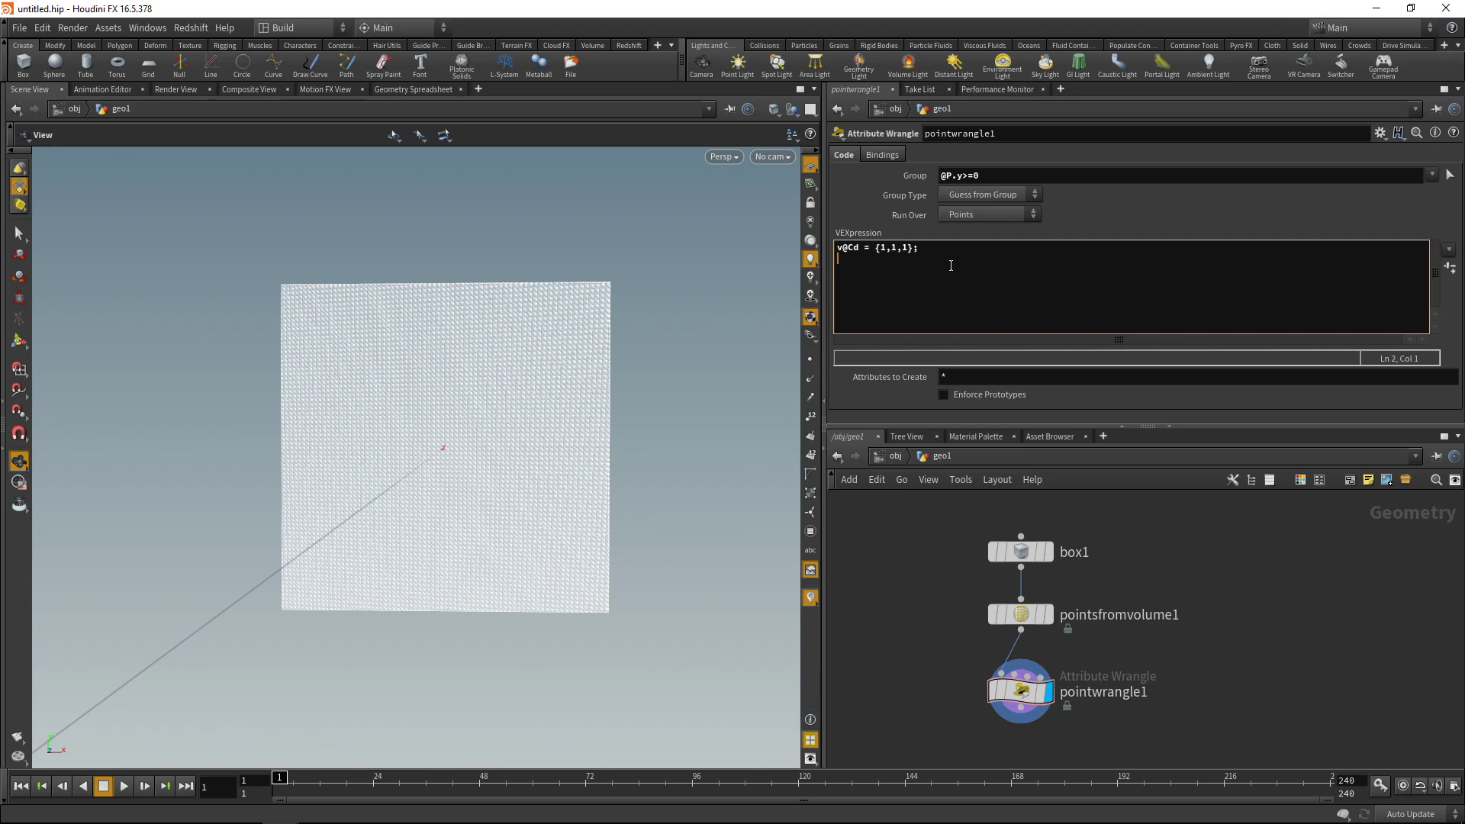
pyautogui.write('f@')
pyautogui.press('Escape')
pyautogui.write('density = chf("Density");')
pyautogui.click(1449, 268)
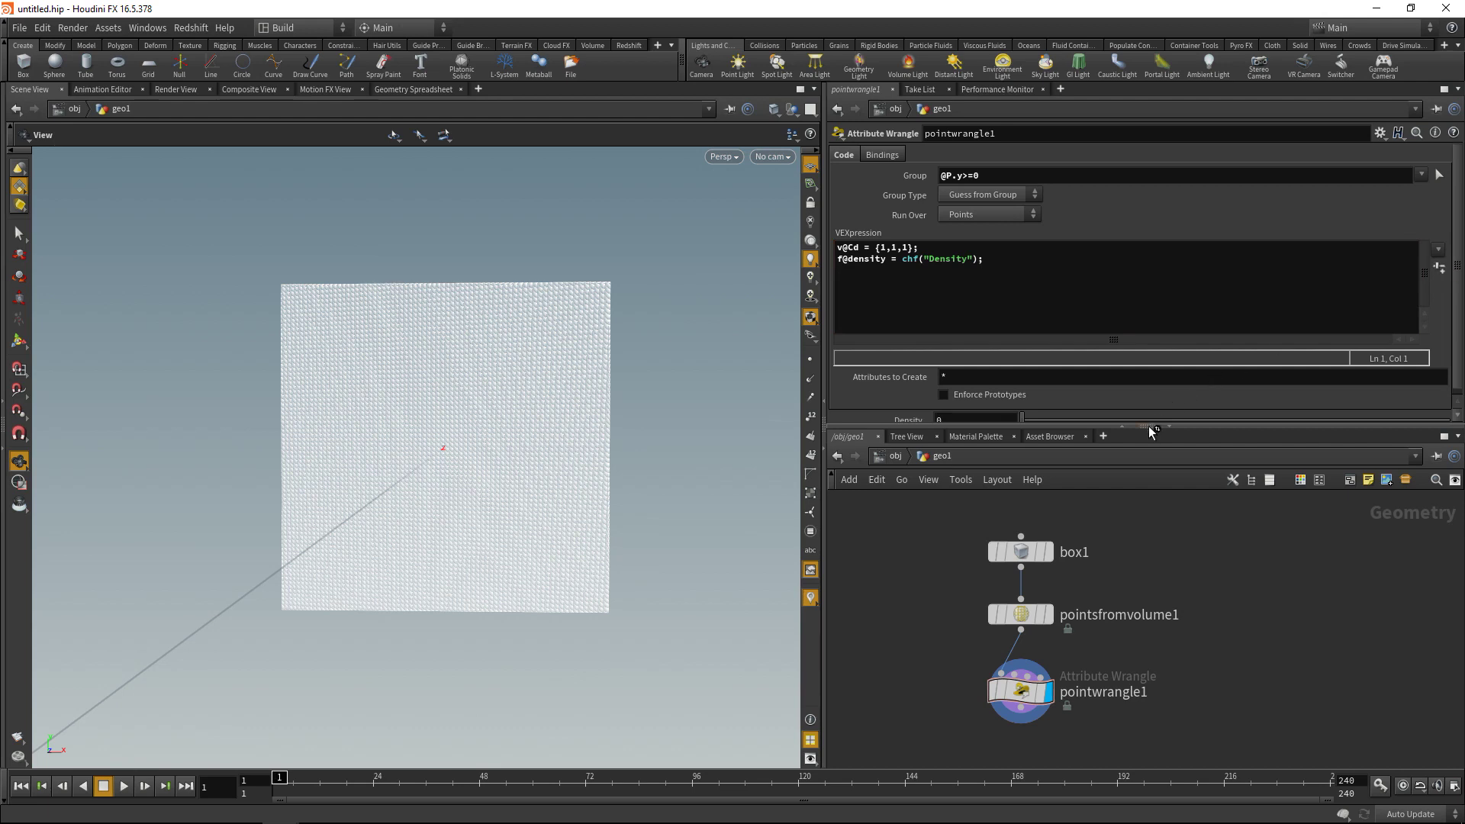
# - Set the wrangle's Density parameter to 1600
pyautogui.moveTo(1151, 429); pyautogui.dragTo(1150, 453)
pyautogui.click(966, 420)
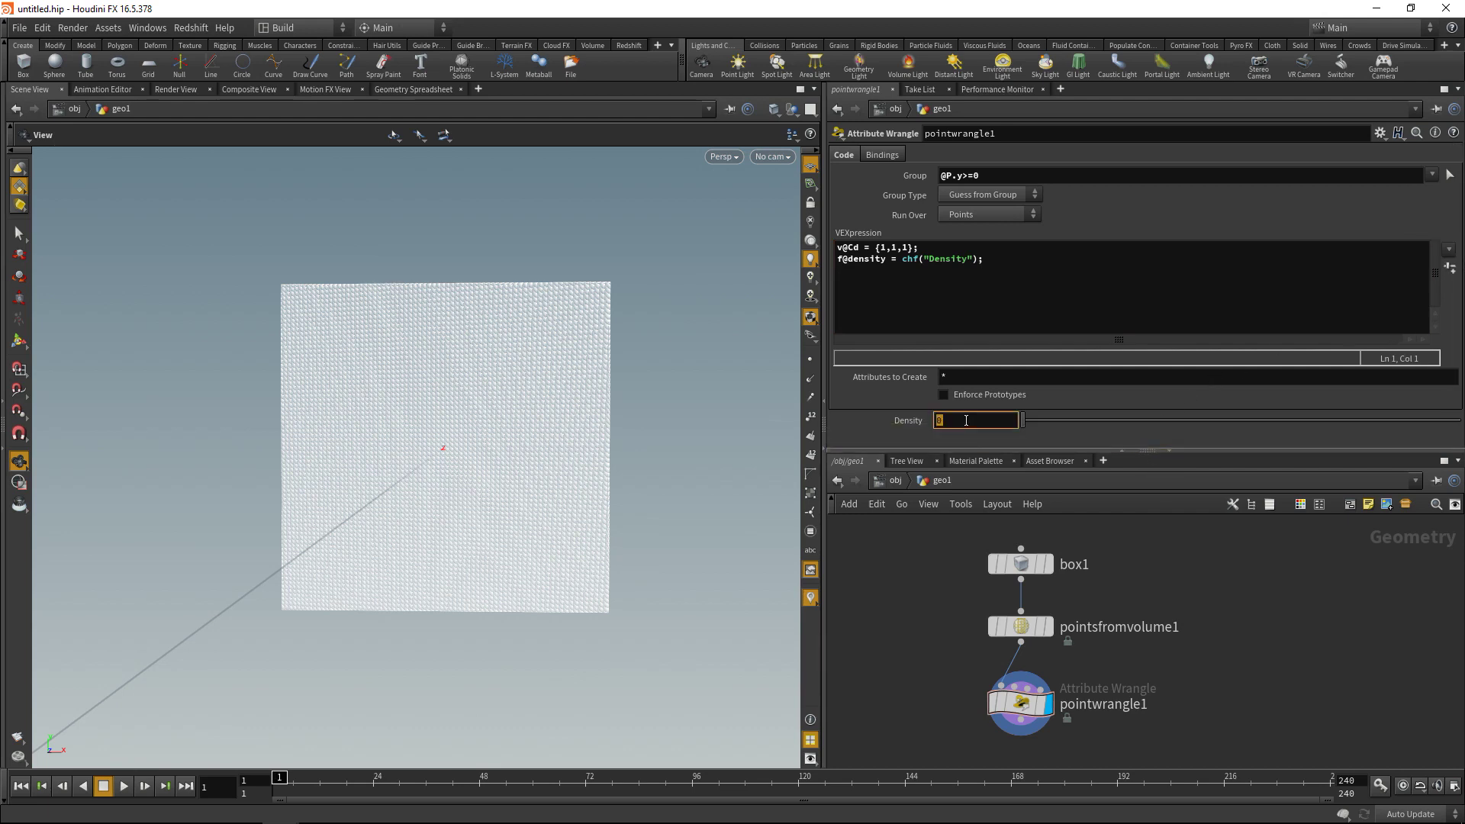
pyautogui.write('1600')
# - Add the third VEX line f@mass = 1.0; to the wrangle
pyautogui.click(1020, 264)
pyautogui.press('Return')
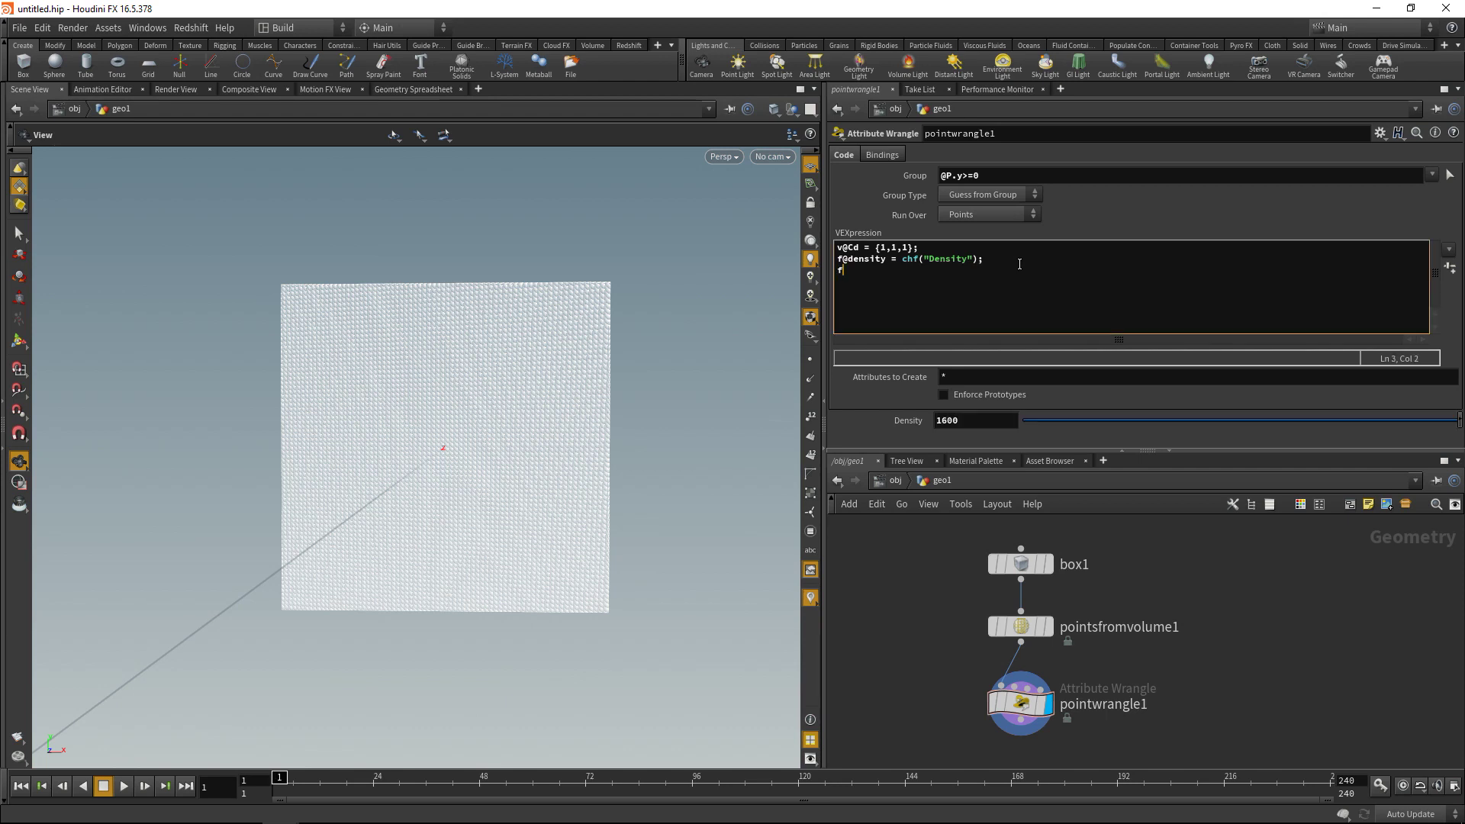
pyautogui.write('f@mass = 1.0;')
# - Duplicate the point wrangle and wire the original's output into the copy's first input
pyautogui.moveTo(1013, 759); pyautogui.dragTo(1006, 721, button='middle')
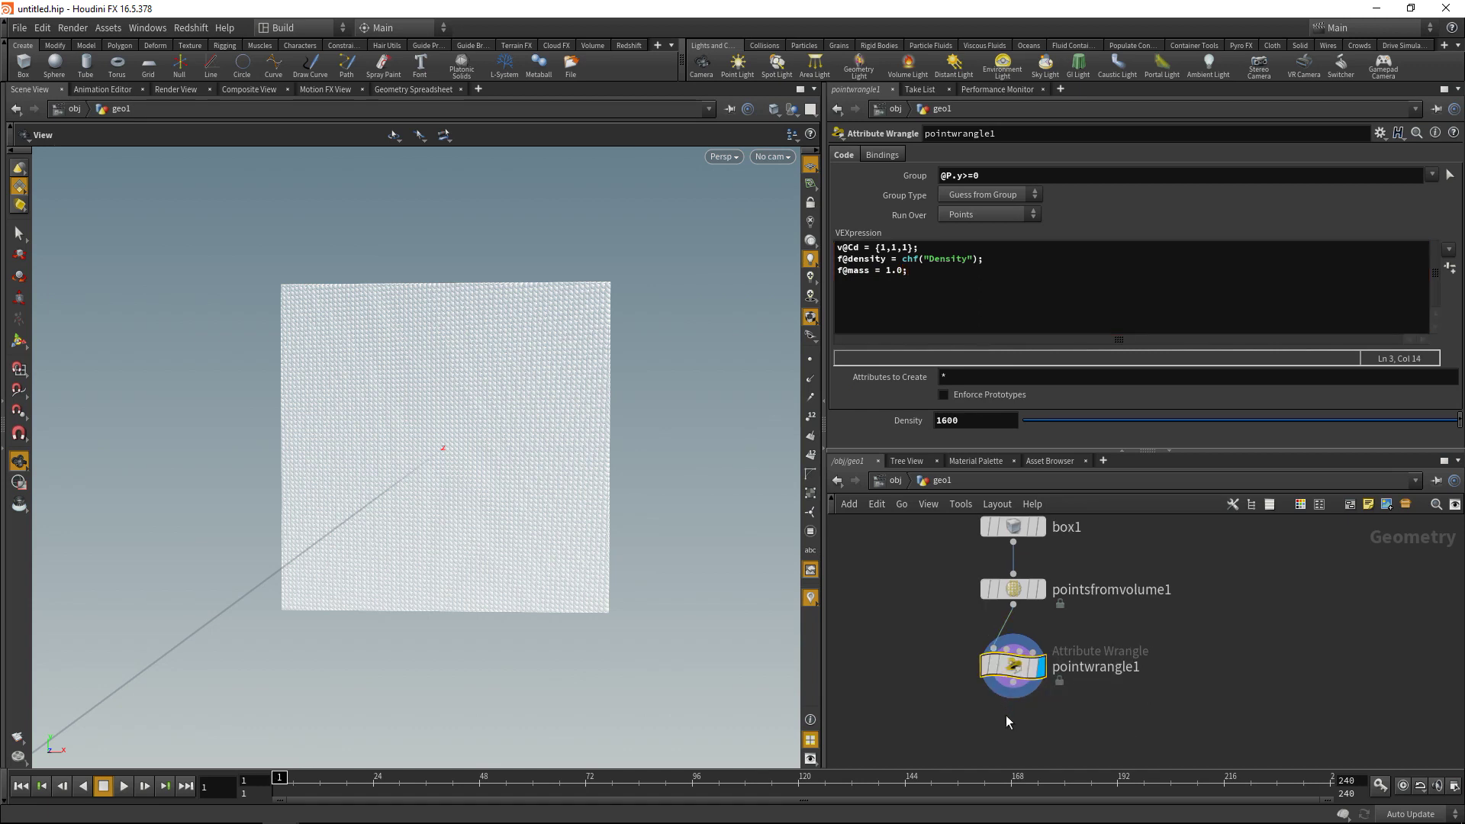
pyautogui.hotkey('ctrl', 'c')
pyautogui.hotkey('ctrl', 'v')
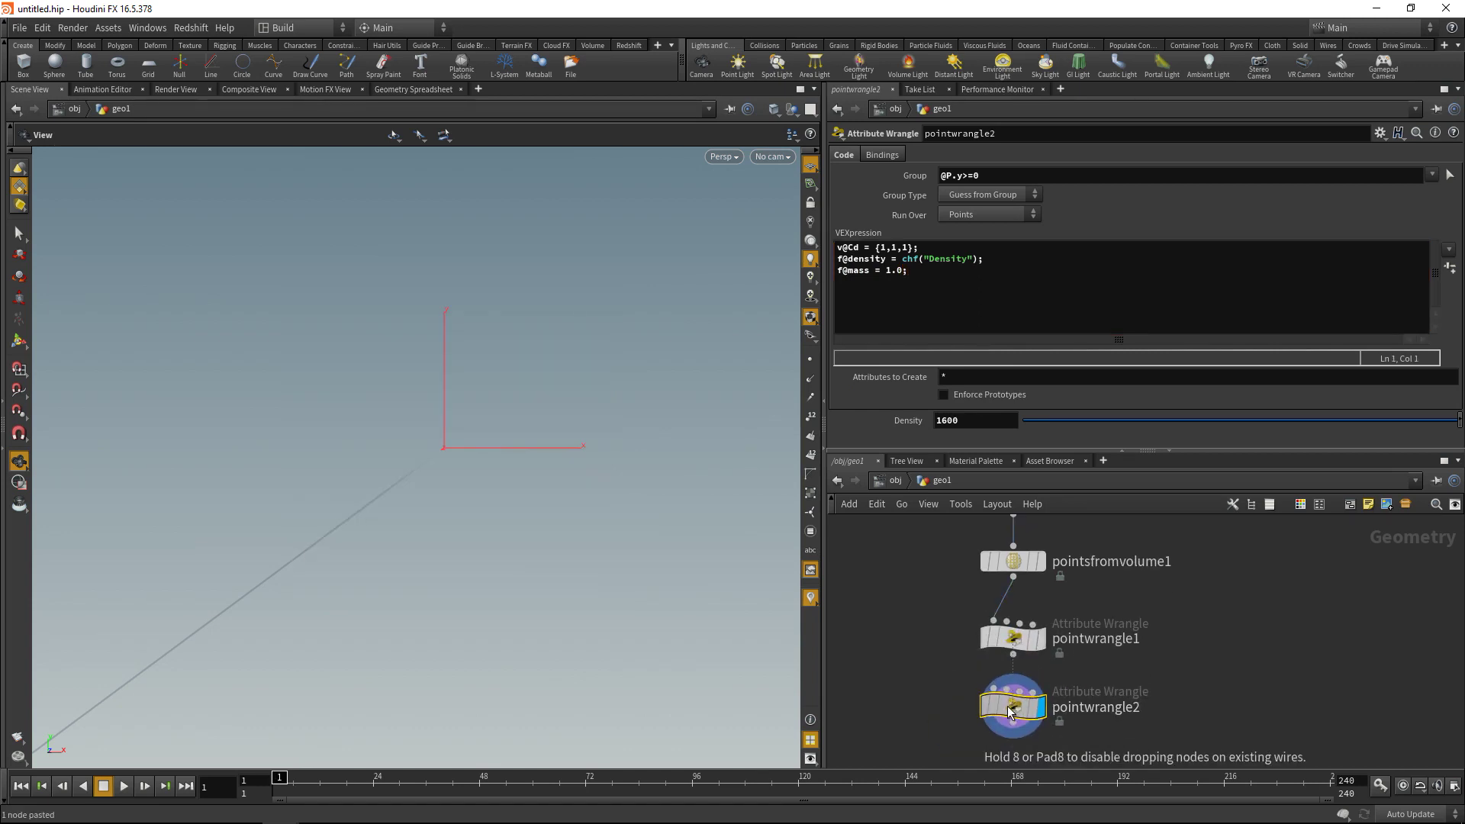
pyautogui.click(1013, 650)
pyautogui.click(992, 678)
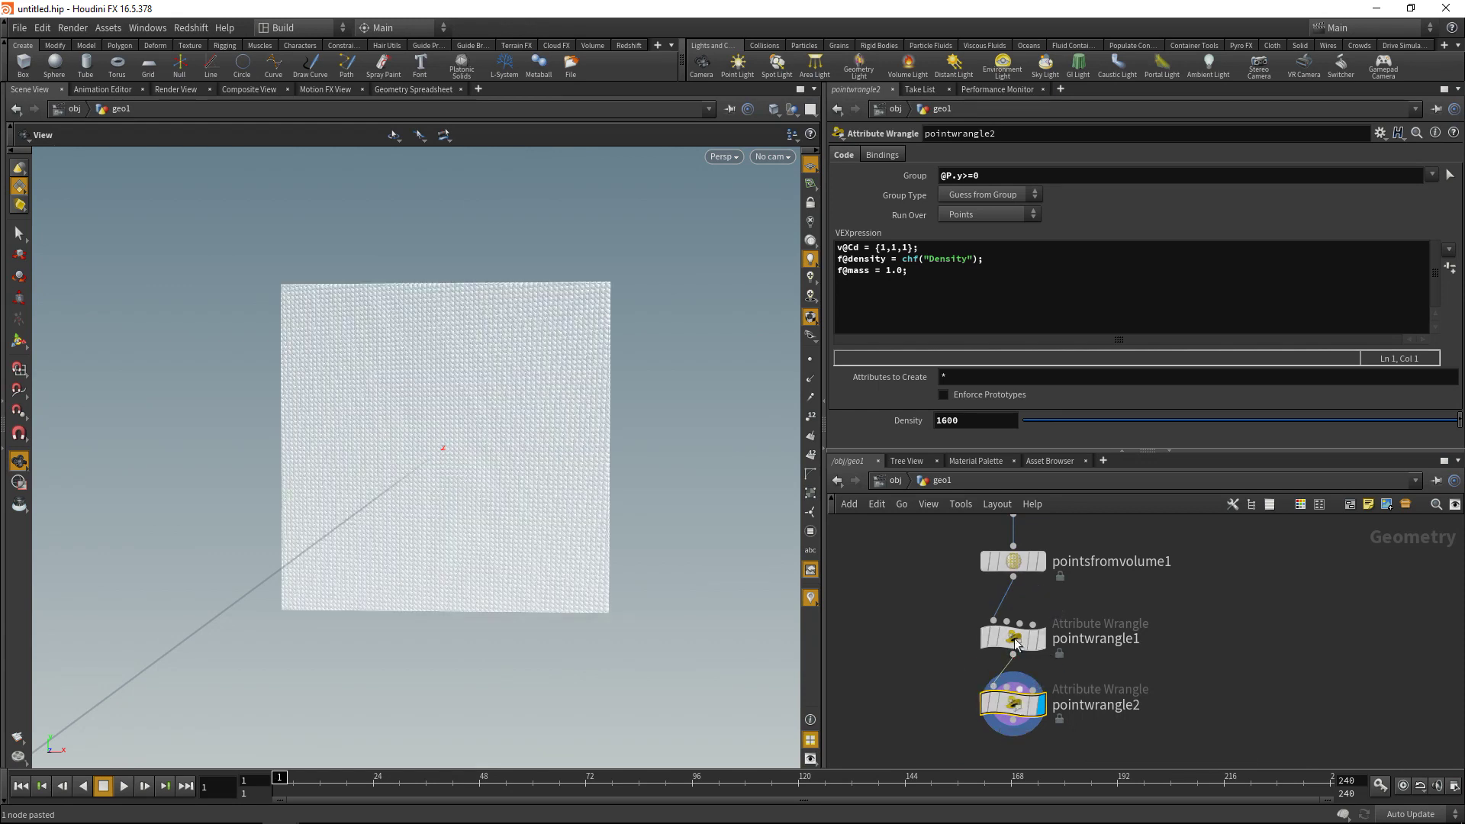
# - Change the second wrangle's group to @P.y<0 and its colour line to v@Cd = {0,0,0};
pyautogui.click(969, 175)
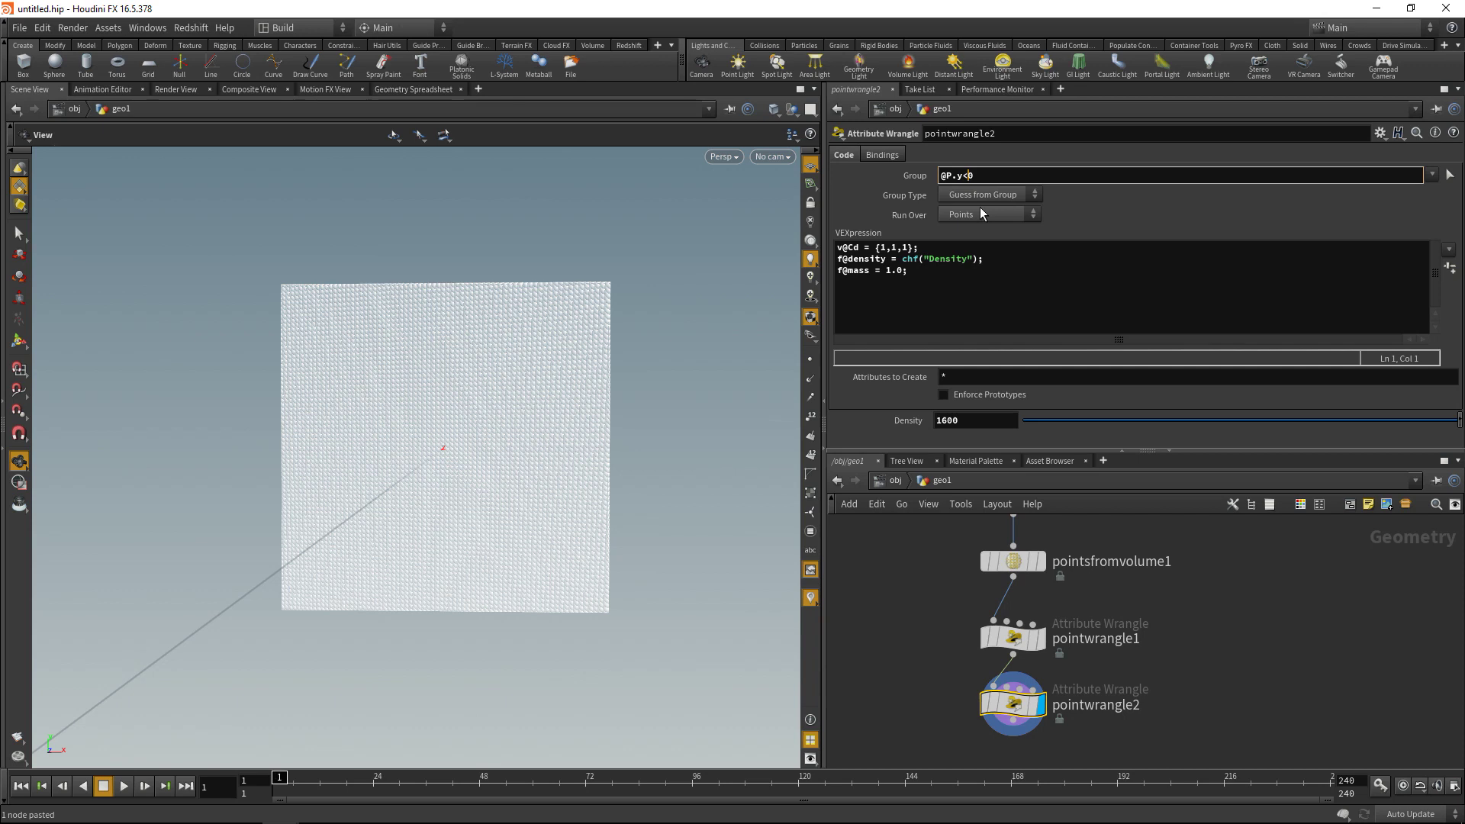
pyautogui.click(887, 249)
pyautogui.press('Right')
pyautogui.press('Delete')
pyautogui.write('0')
pyautogui.press('Right')
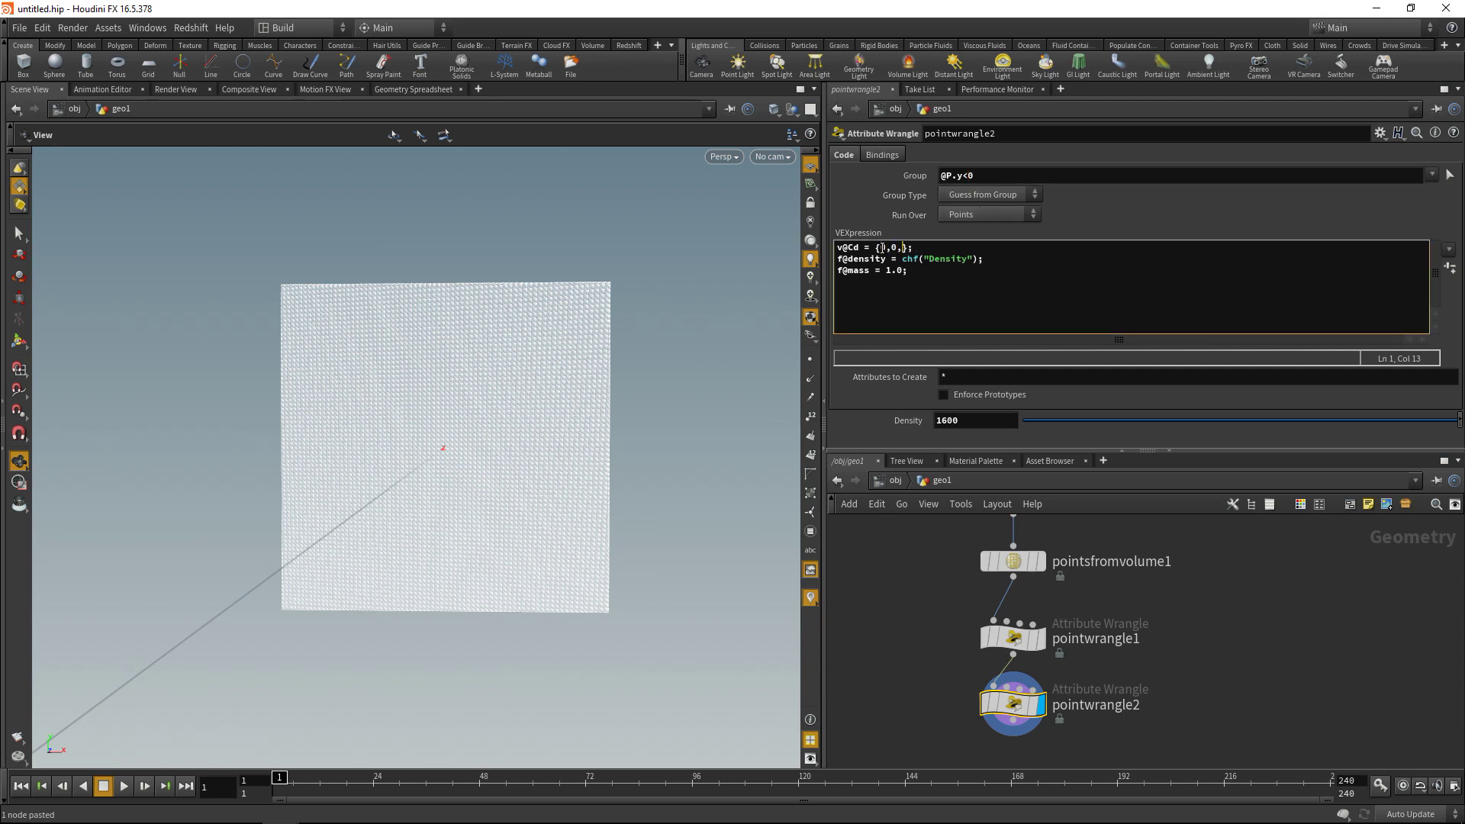
pyautogui.press('Delete')
pyautogui.write('0')
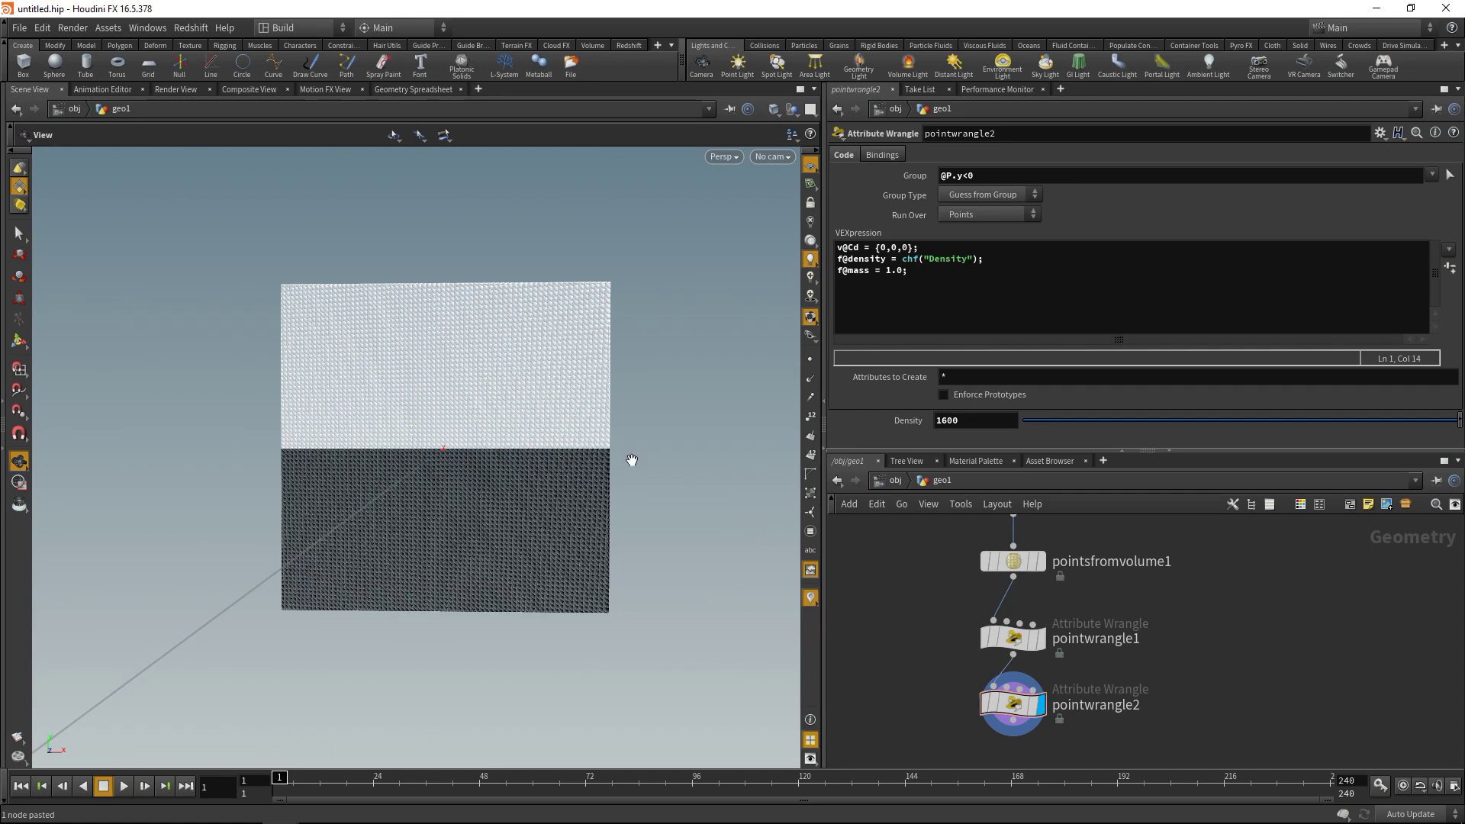
pyautogui.moveTo(632, 460)
pyautogui.mouseDown()
pyautogui.moveTo(650, 451)
pyautogui.moveTo(638, 461)
pyautogui.mouseUp()
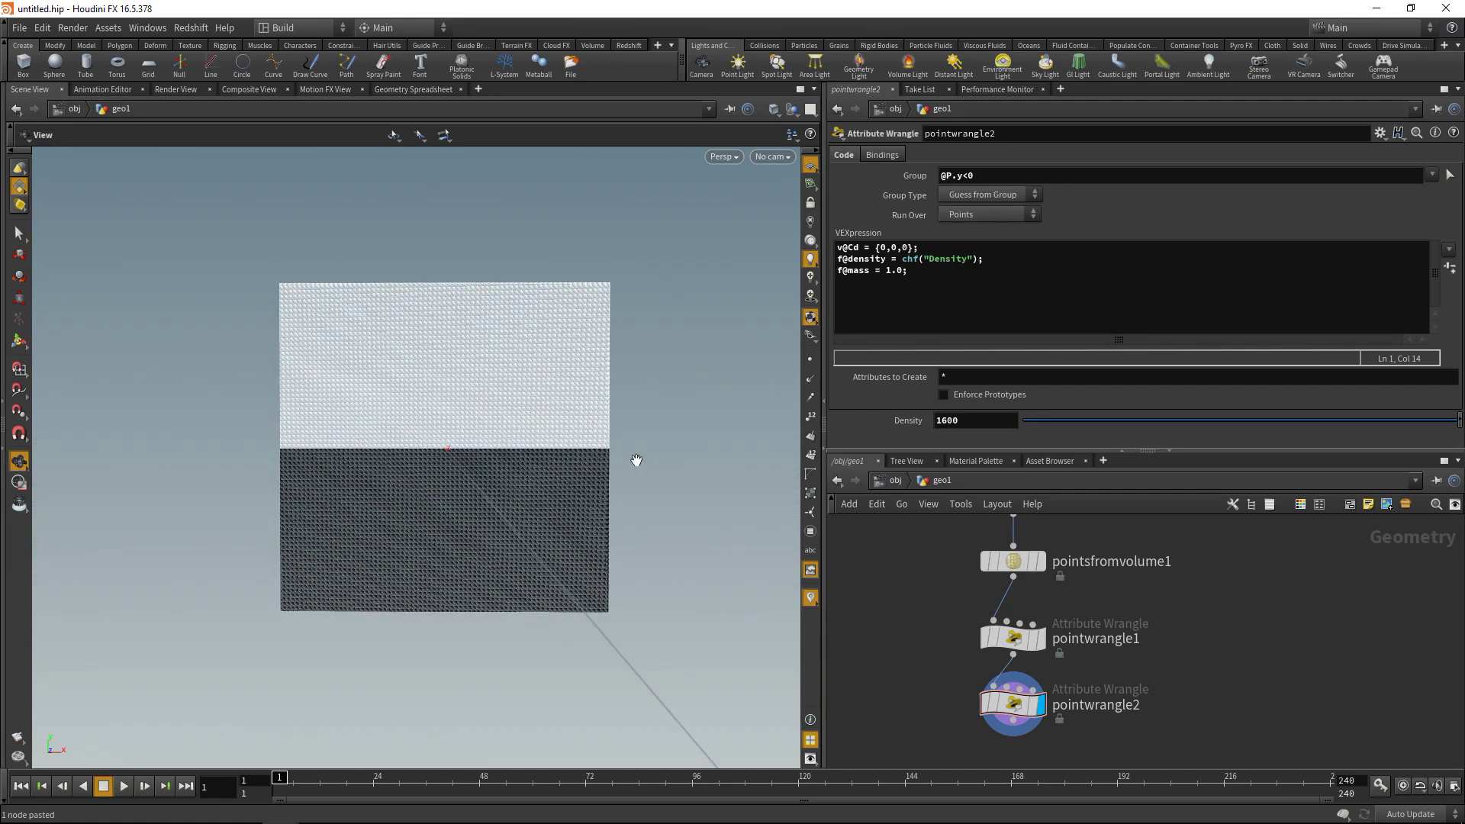
# - Set the second wrangle's Density parameter to 1000
pyautogui.click(945, 421)
pyautogui.press('BackSpace')
pyautogui.write('0')
pyautogui.press('Return')
# - Add a Null named OUT_pts, connect it to the second wrangle's output, and display and align it
pyautogui.press('Tab')
pyautogui.write('nul')
pyautogui.press('Return')
pyautogui.click(909, 681)
pyautogui.click(958, 681)
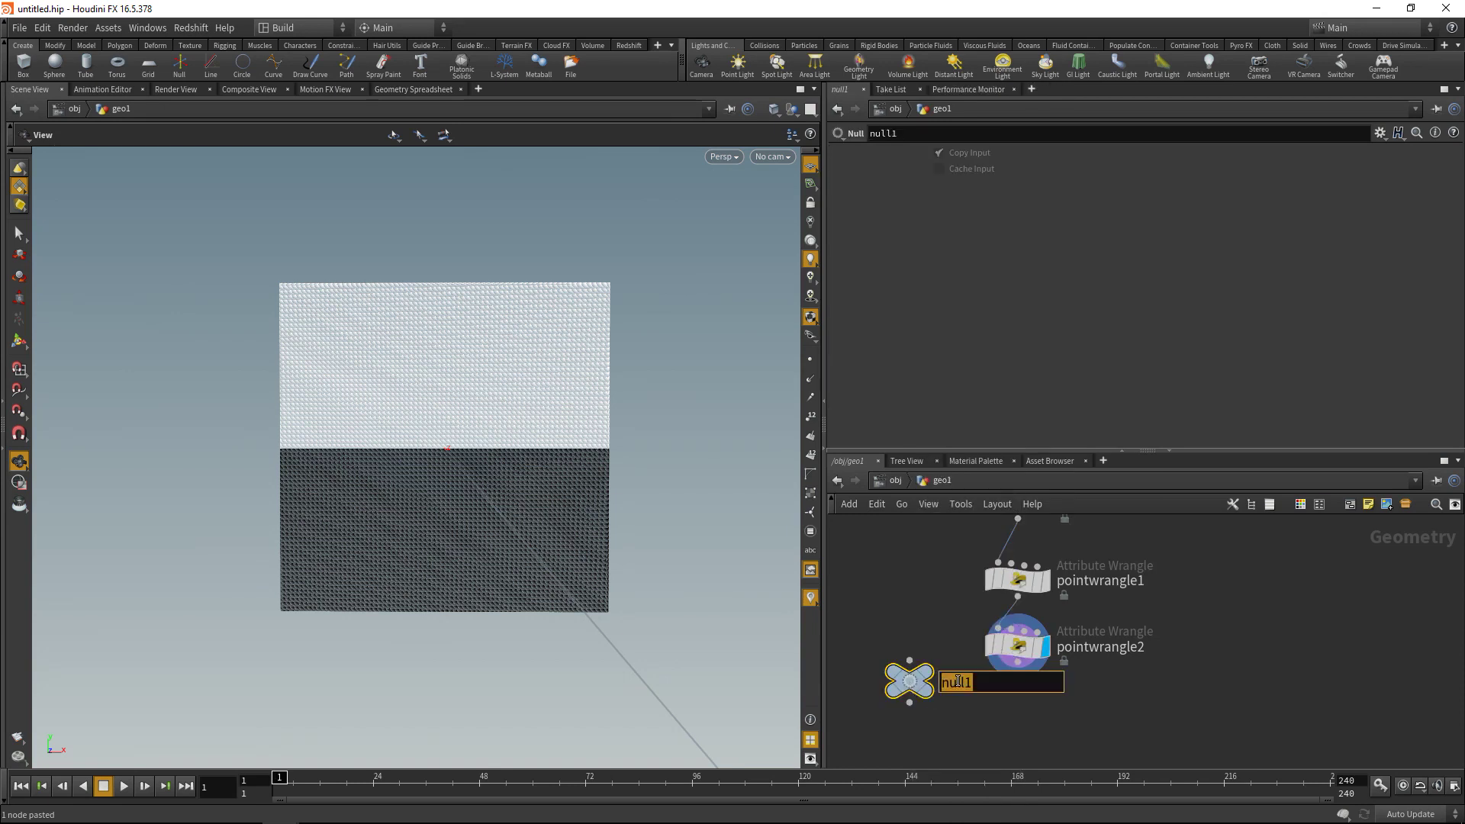
pyautogui.write('OUT_pts')
pyautogui.press('Return')
pyautogui.click(1017, 676)
pyautogui.click(910, 659)
pyautogui.press('l')
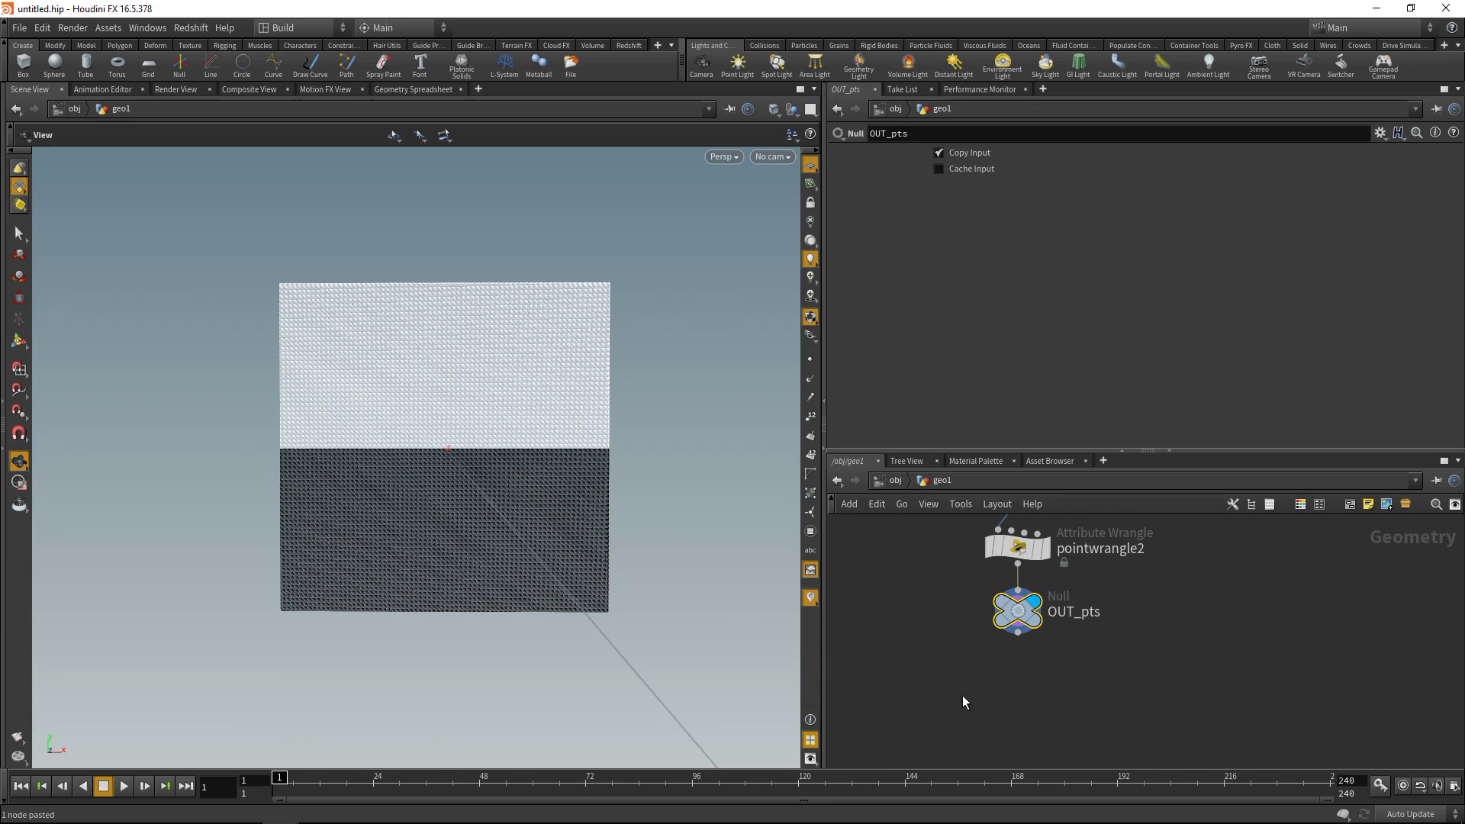
# - Add a DOP Network and connect the OUT_pts output to its first input
pyautogui.press('Tab')
pyautogui.write('dop')
pyautogui.press('Return')
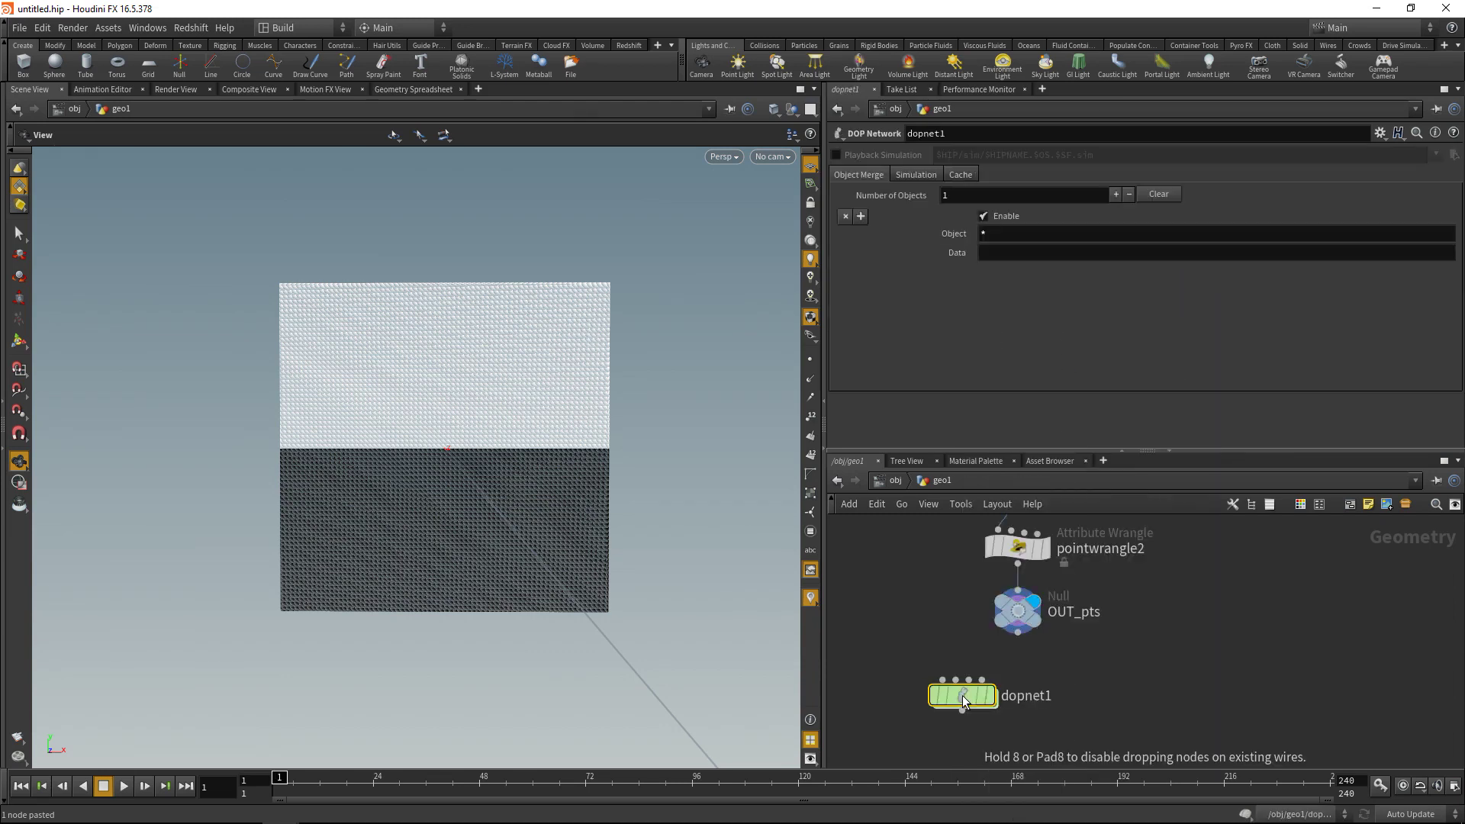
pyautogui.click(963, 695)
pyautogui.click(963, 679)
pyautogui.click(1017, 632)
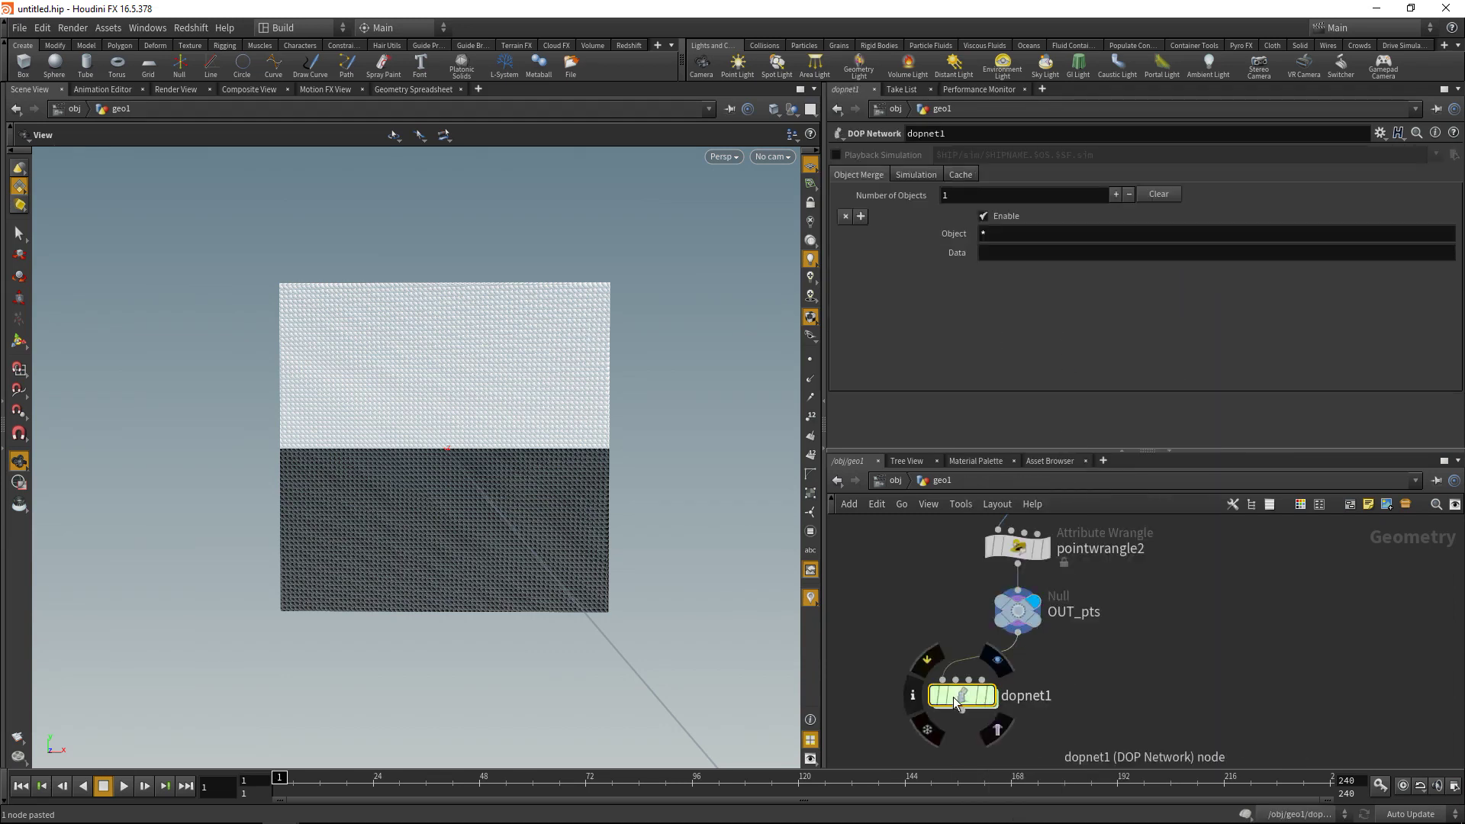
# - Align the DOP network under OUT_pts and, inside it, add a FLIP Object above the output node
pyautogui.moveTo(950, 701); pyautogui.dragTo(1005, 702)
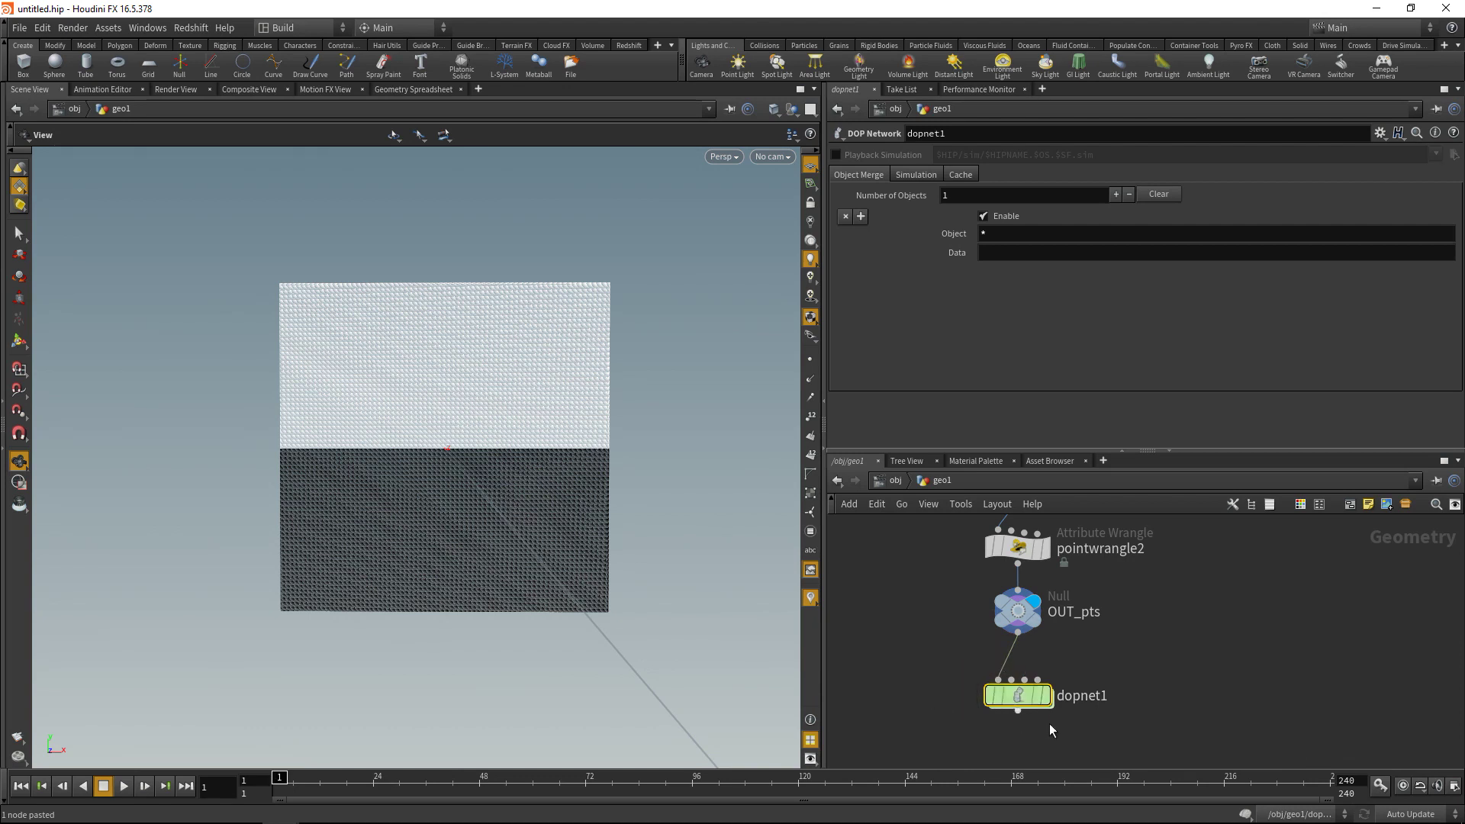
pyautogui.doubleClick(1015, 696)
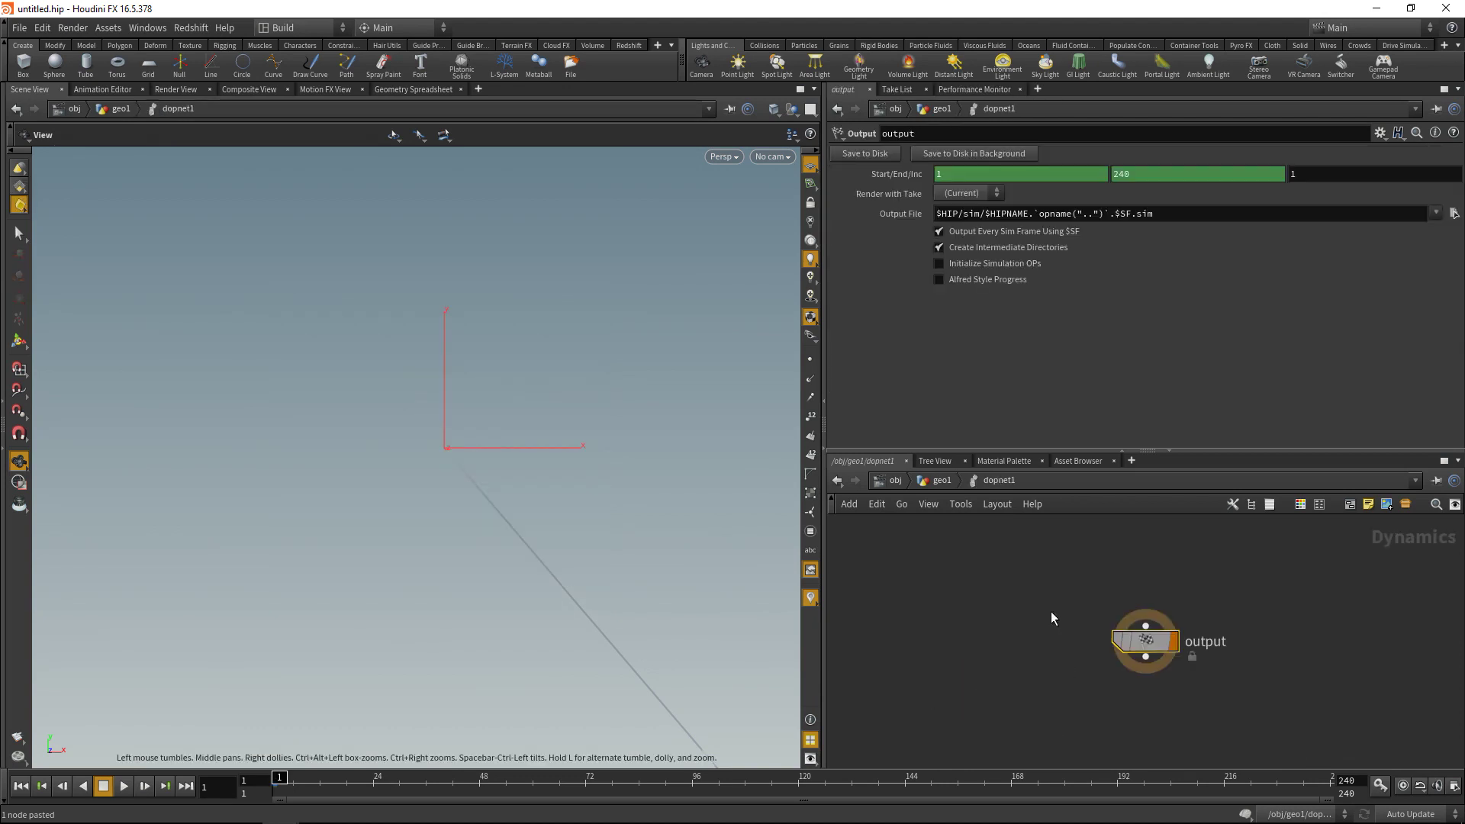
pyautogui.moveTo(1050, 611); pyautogui.dragTo(983, 687, button='middle')
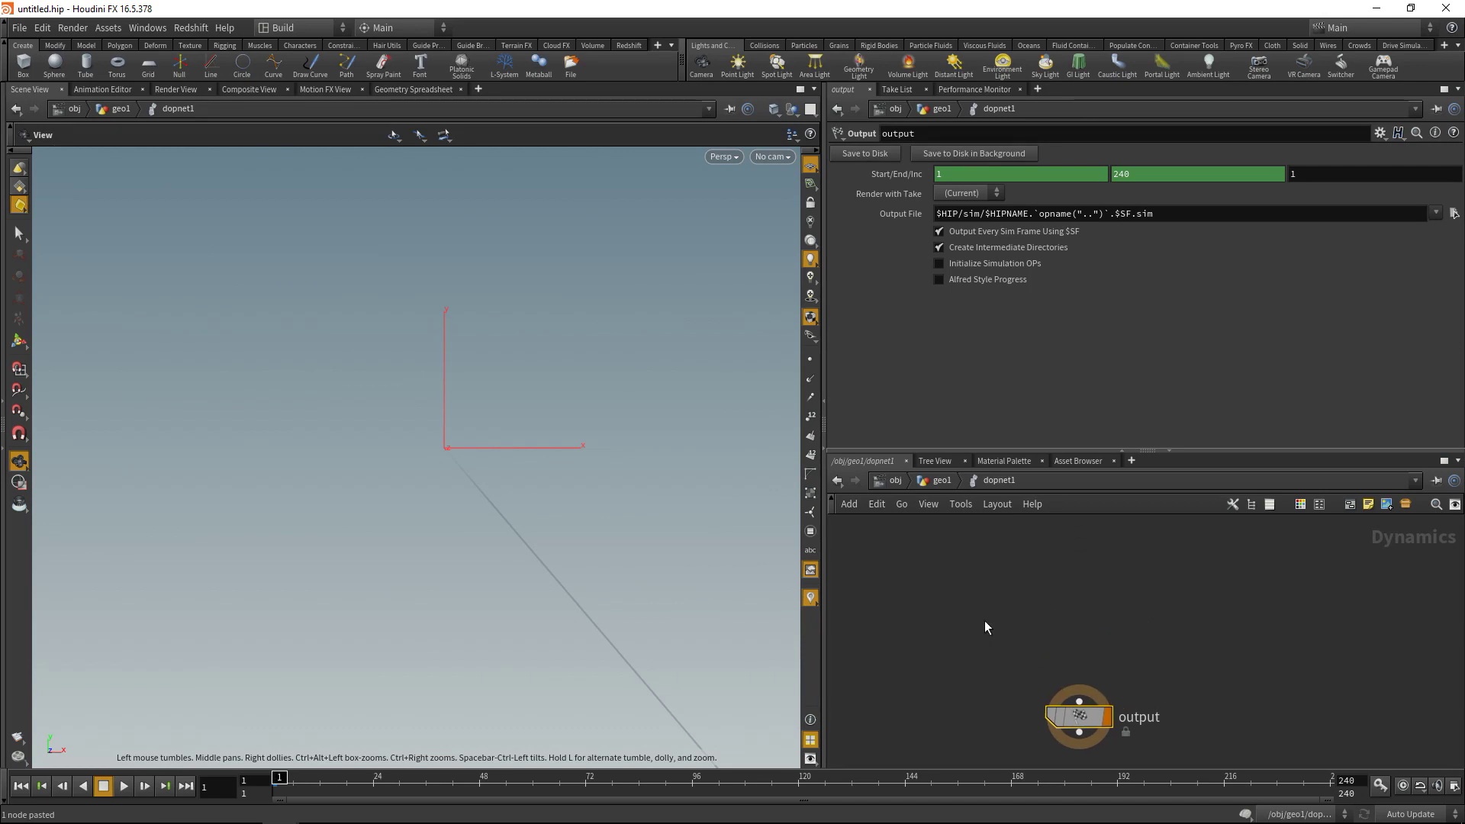
pyautogui.press('Tab')
pyautogui.write('flipo')
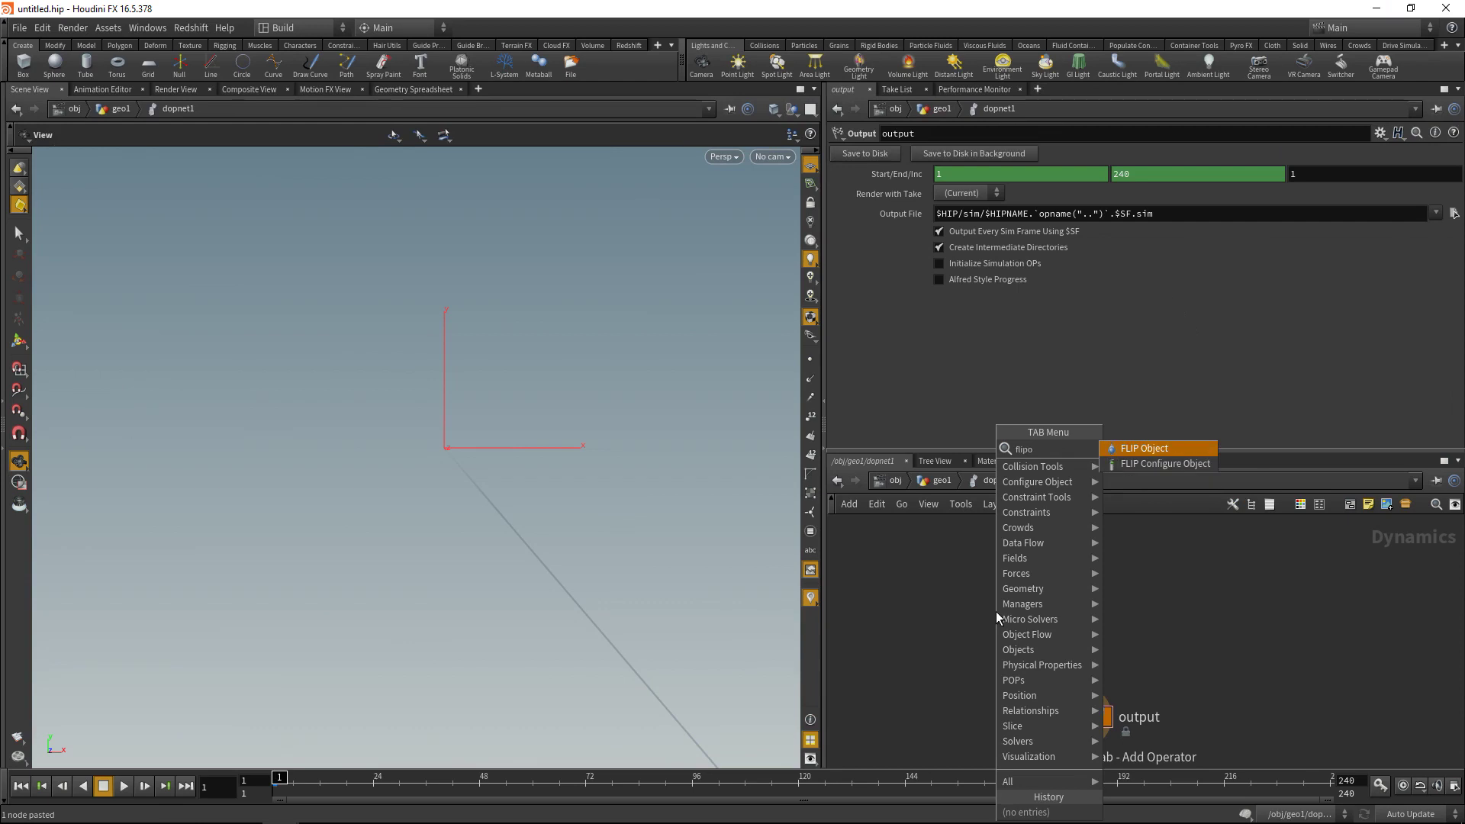
pyautogui.press('Return')
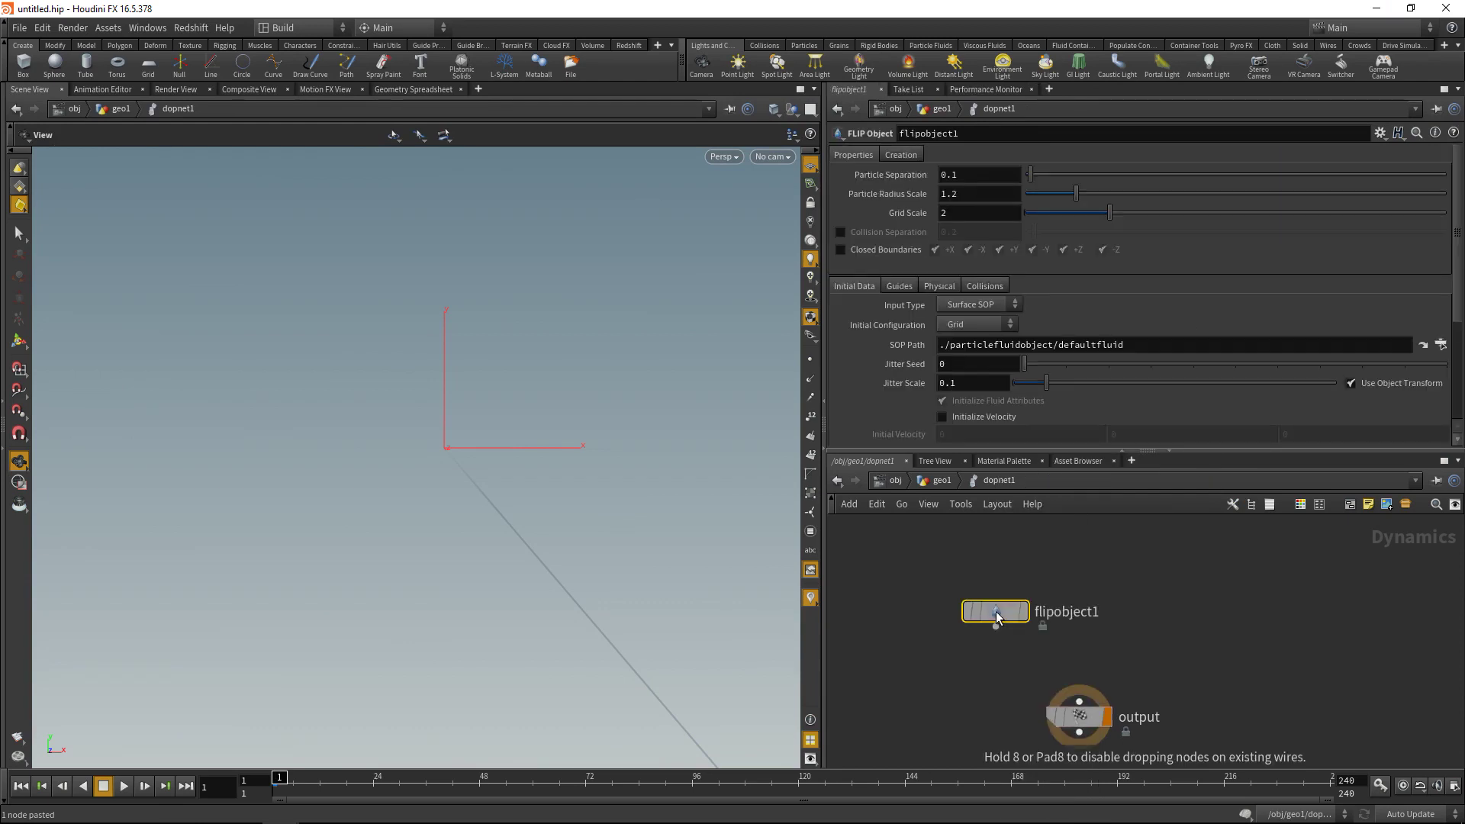
pyautogui.click(1078, 538)
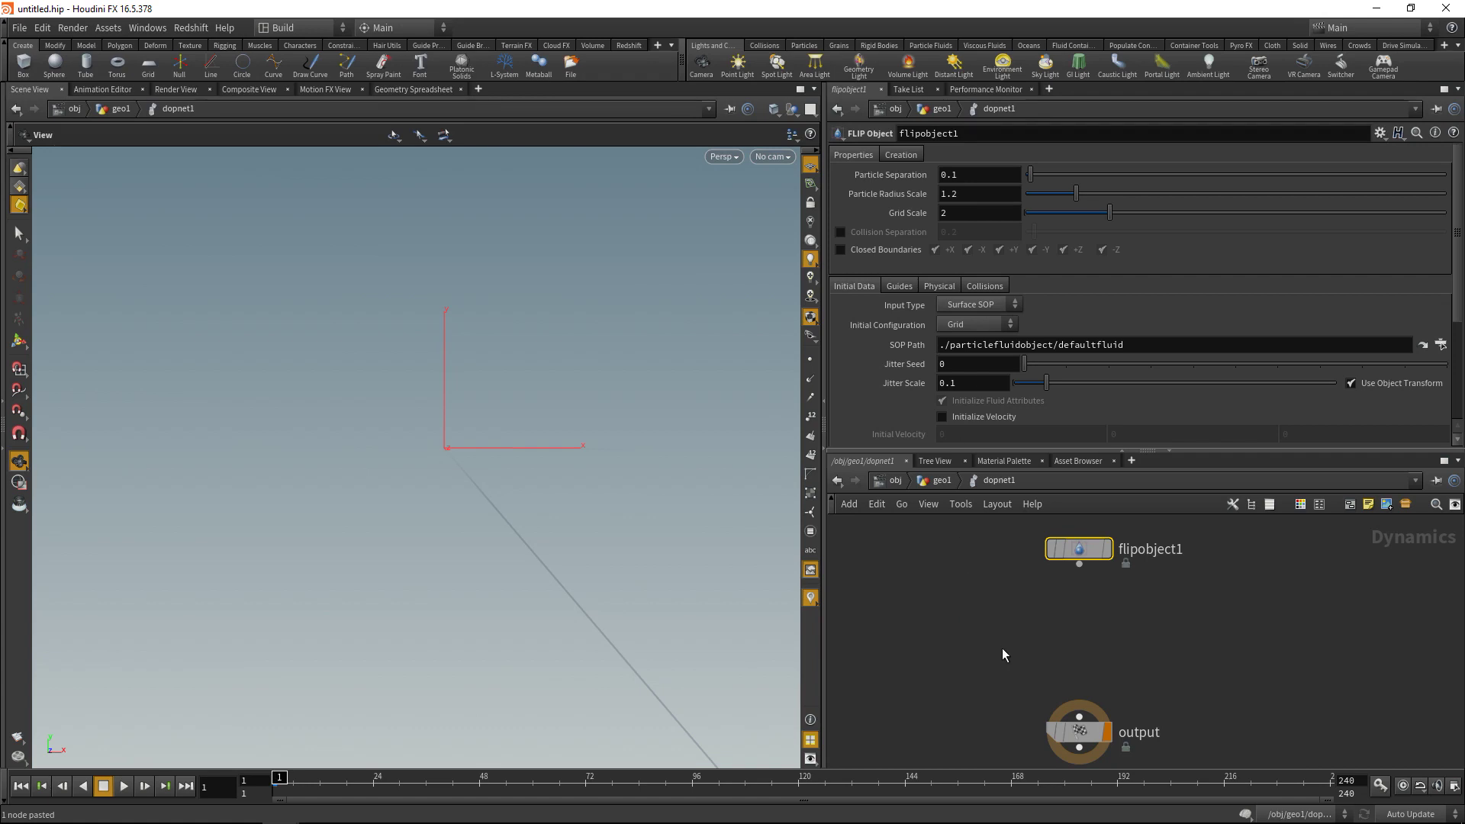
# - Set the FLIP Object's Input Type to Particle Field and point its SOP Path to ../../OUT_pts
pyautogui.click(980, 304)
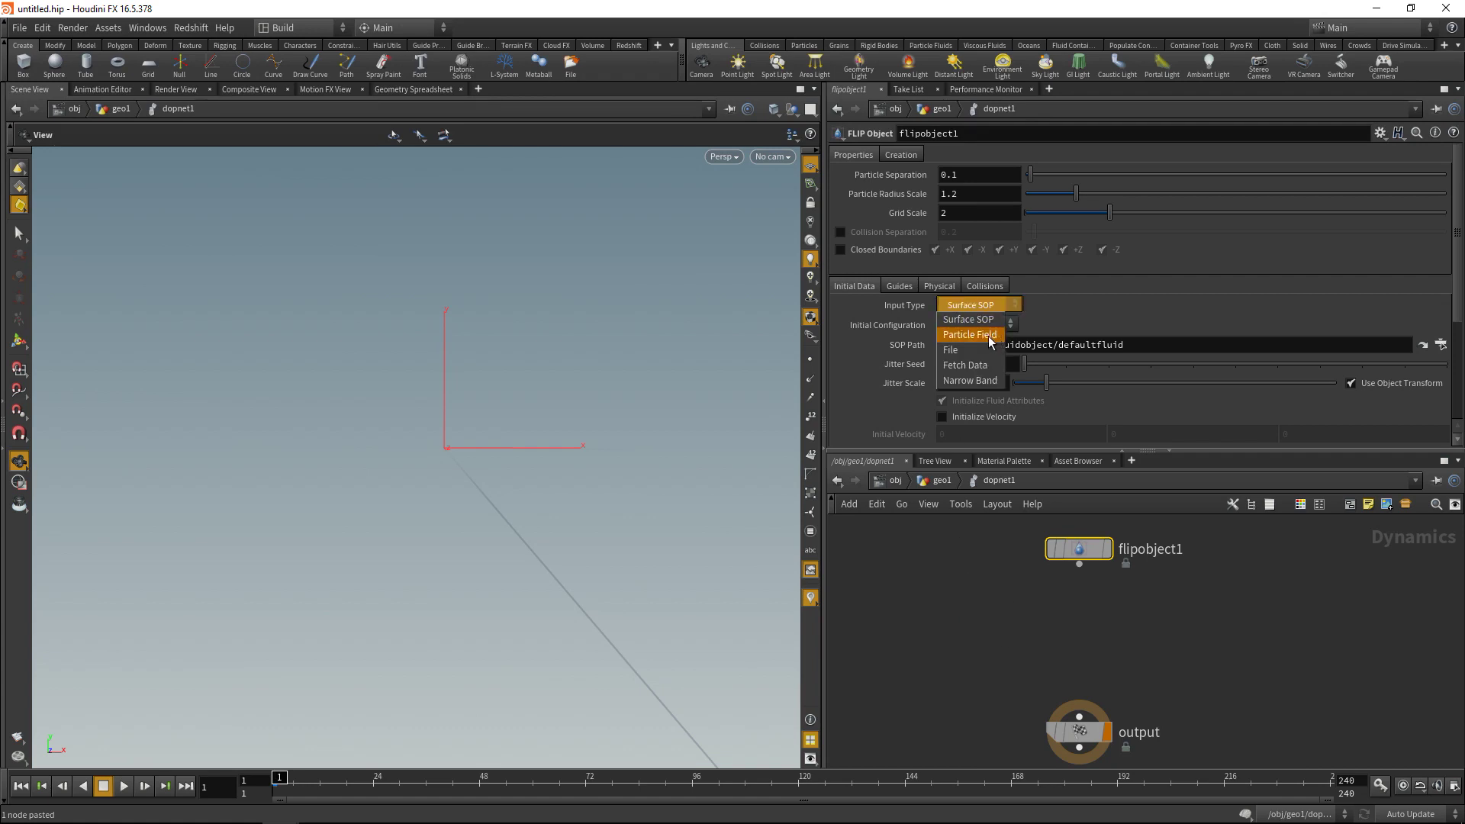
pyautogui.click(988, 338)
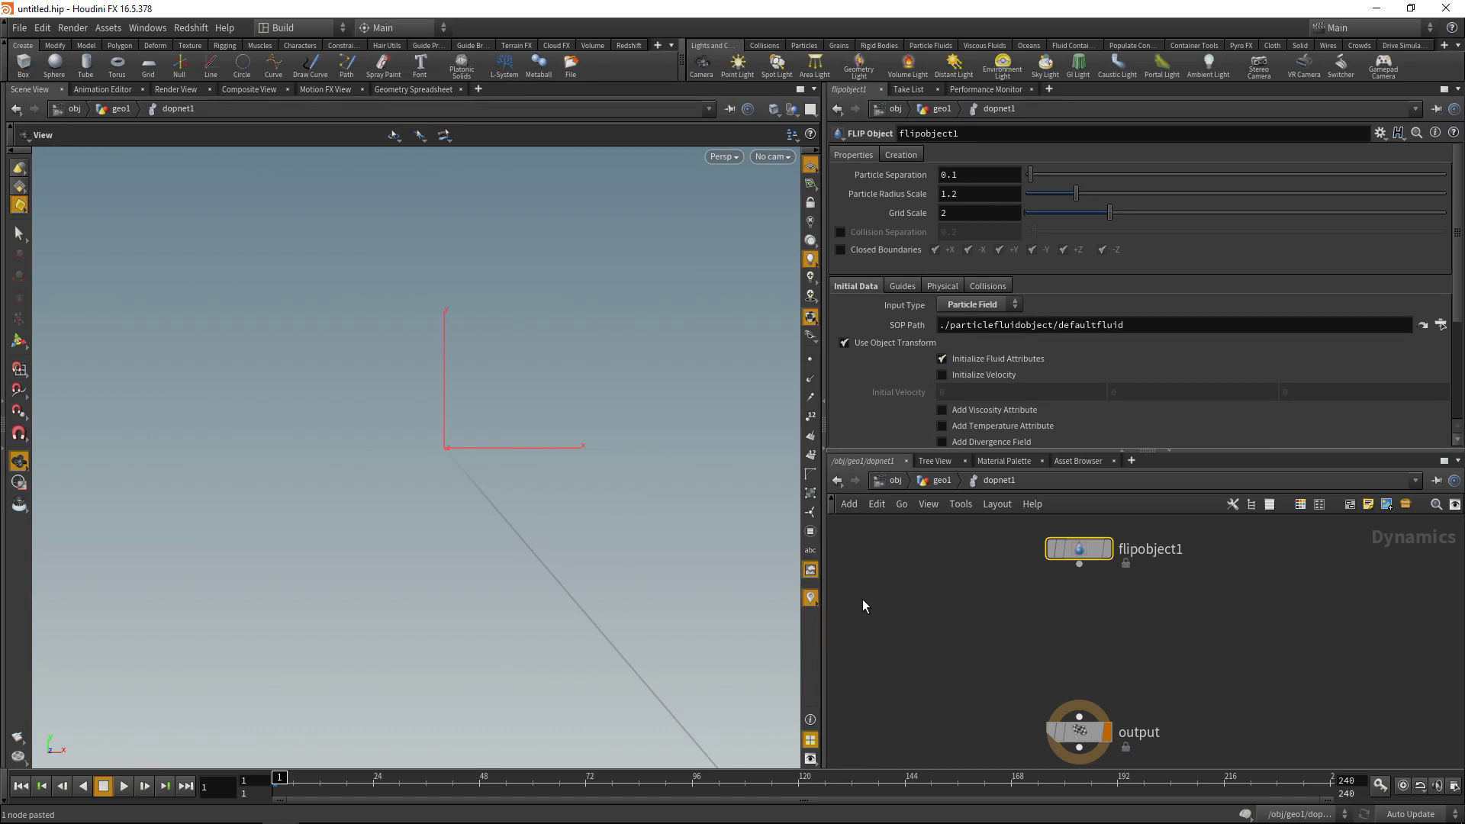
pyautogui.click(1440, 324)
pyautogui.doubleClick(1335, 229)
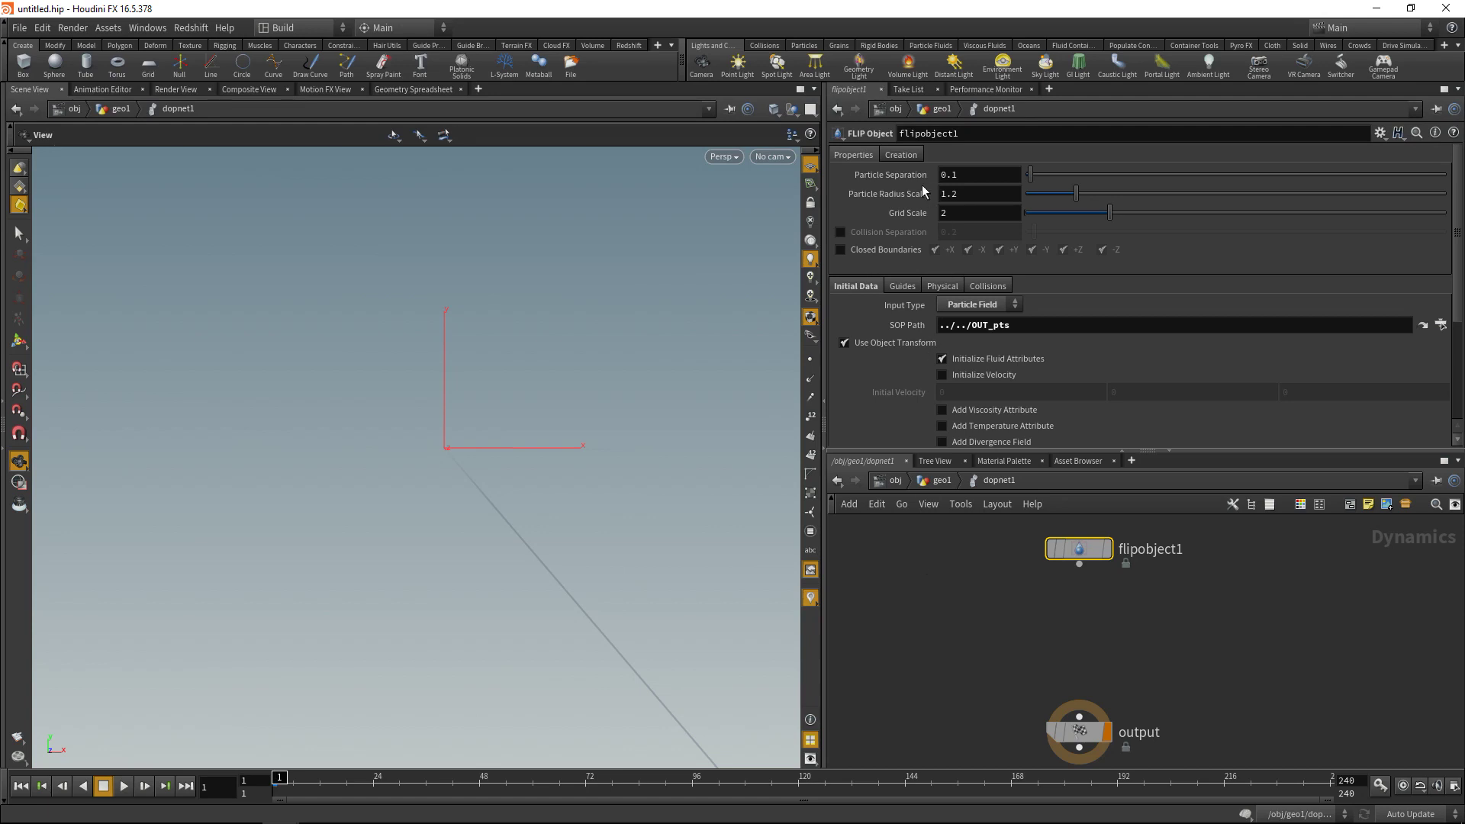
# - Set the FLIP Object's Particle Separation to 0.002
pyautogui.moveTo(918, 181)
pyautogui.click(950, 177)
pyautogui.press('BackSpace')
pyautogui.write('002')
pyautogui.click(945, 596)
# - Add a FLIP Solver below the FLIP Object and connect the object to the solver's first input
pyautogui.press('Tab')
pyautogui.write('flip')
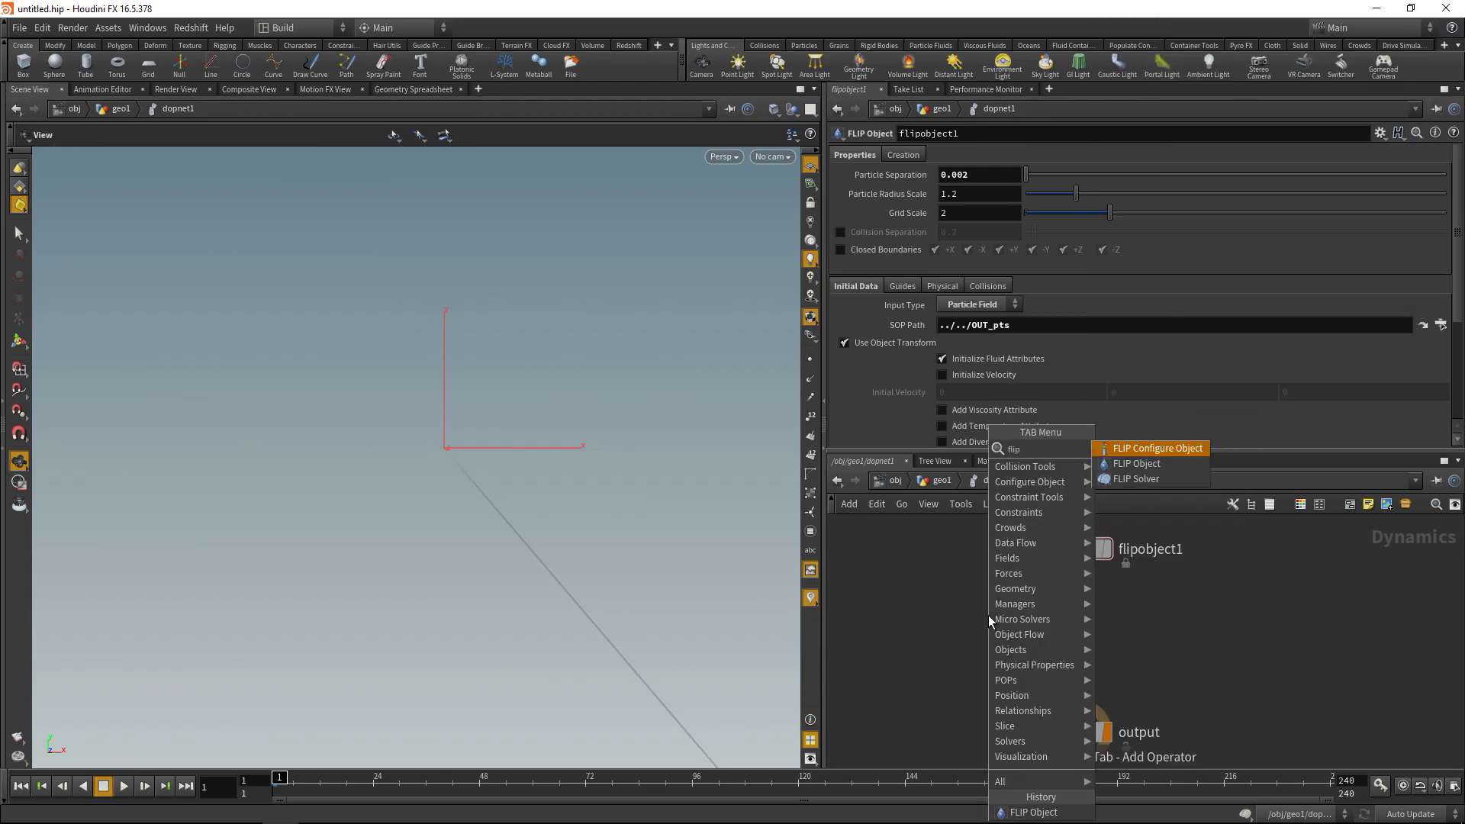
pyautogui.press('Down')
pyautogui.press('Down')
pyautogui.press('Return')
pyautogui.click(1079, 614)
pyautogui.click(1078, 565)
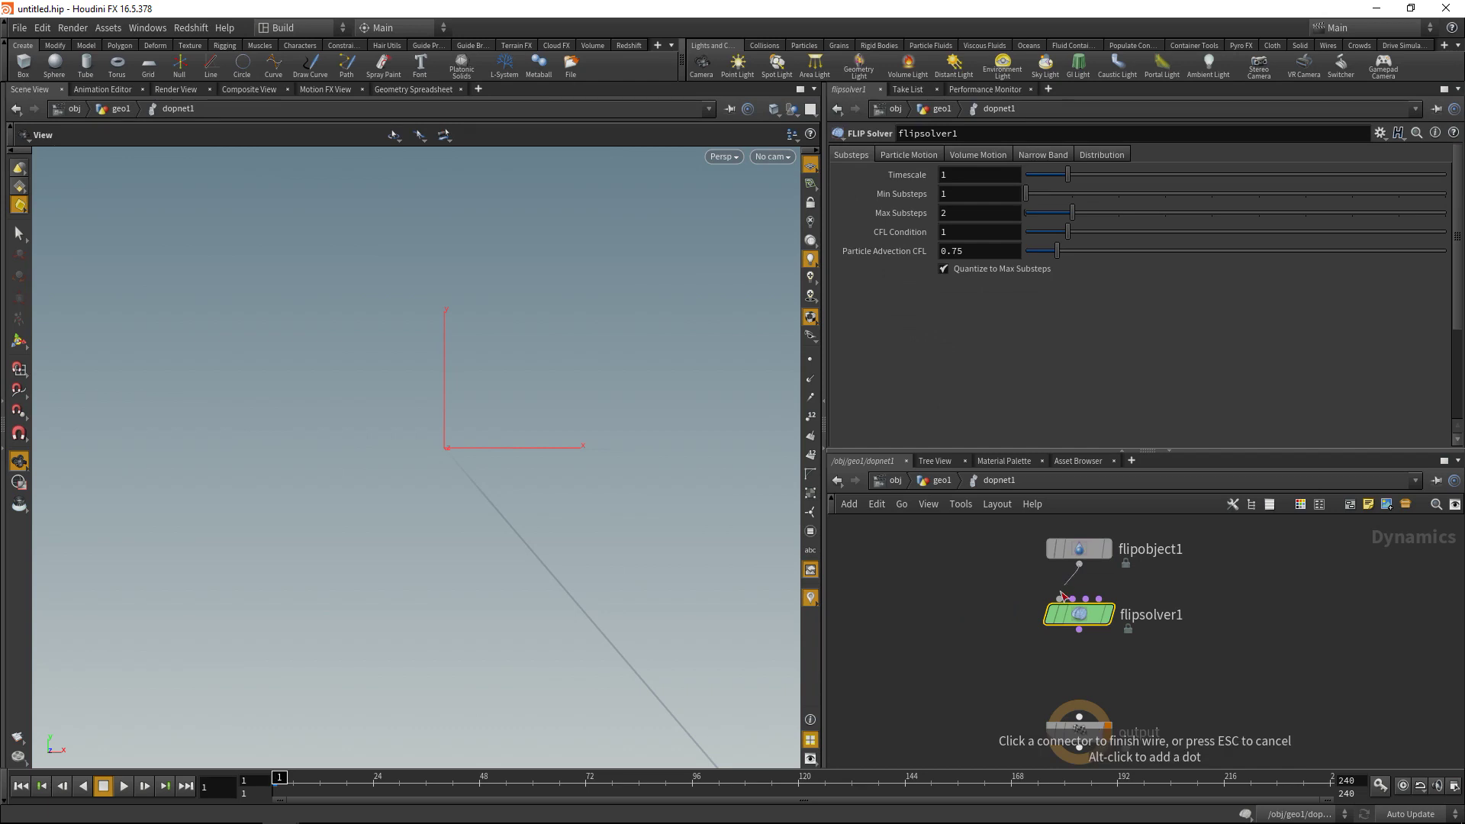
pyautogui.click(1059, 598)
# - Add a Gravity Force after the FLIP Solver and connect it to the output node
pyautogui.press('Tab')
pyautogui.write('gravi')
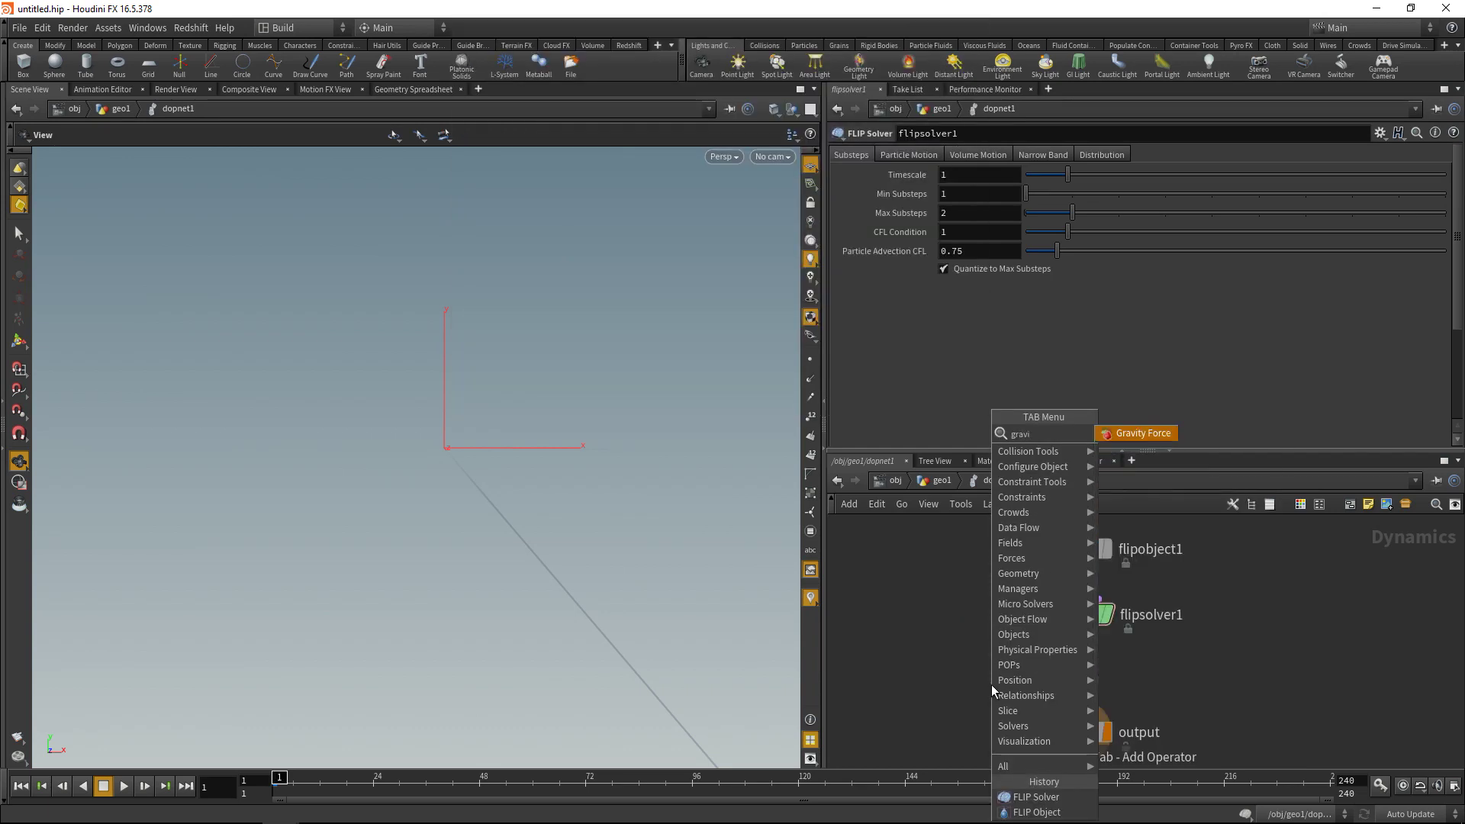
pyautogui.press('Return')
pyautogui.click(1079, 671)
pyautogui.click(1078, 686)
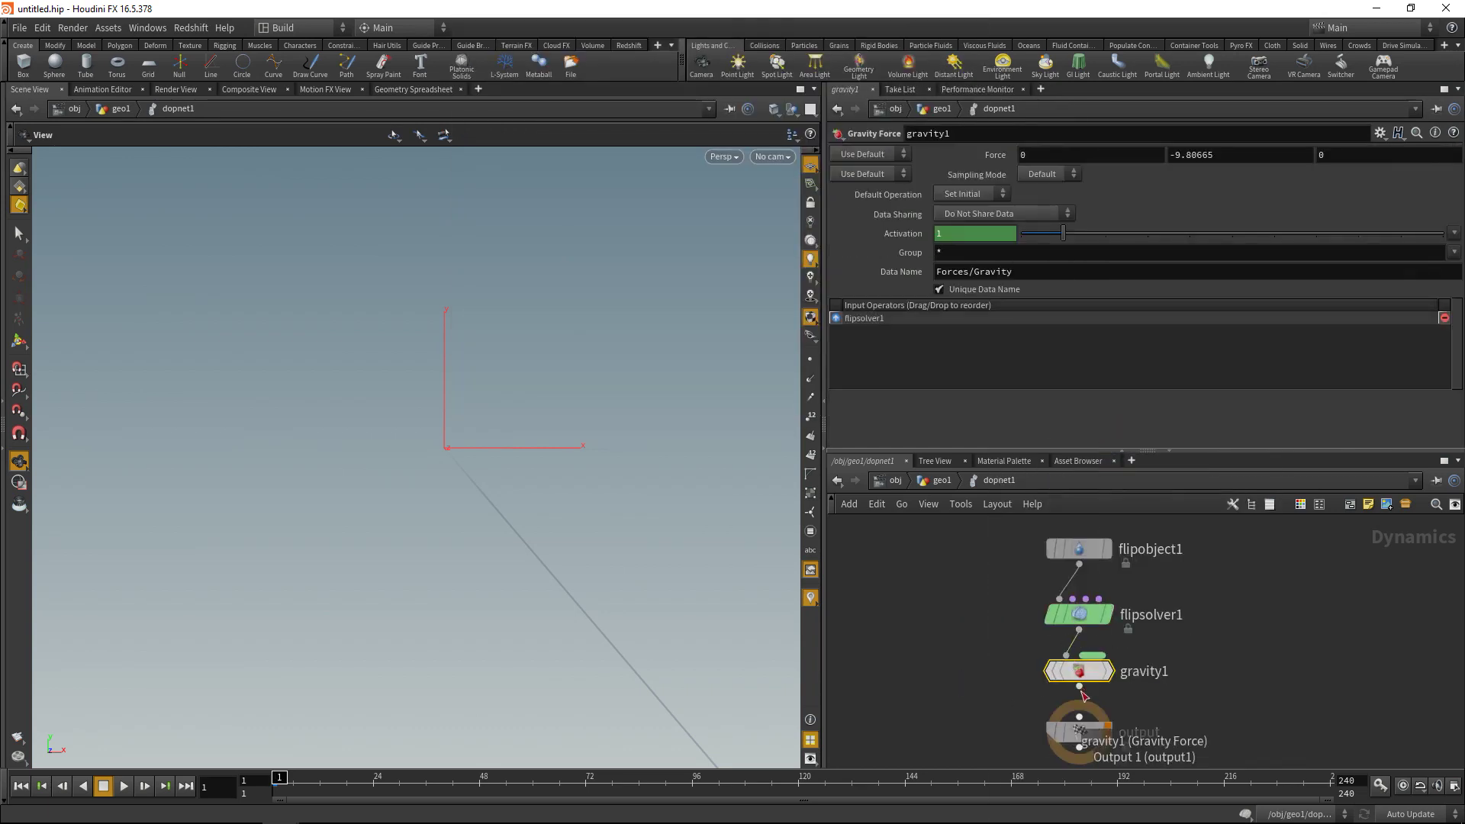
pyautogui.click(1078, 717)
# - Return to the geometry level, play a few frames of the simulation to check the motion, and rewind to the first frame
pyautogui.press('u')
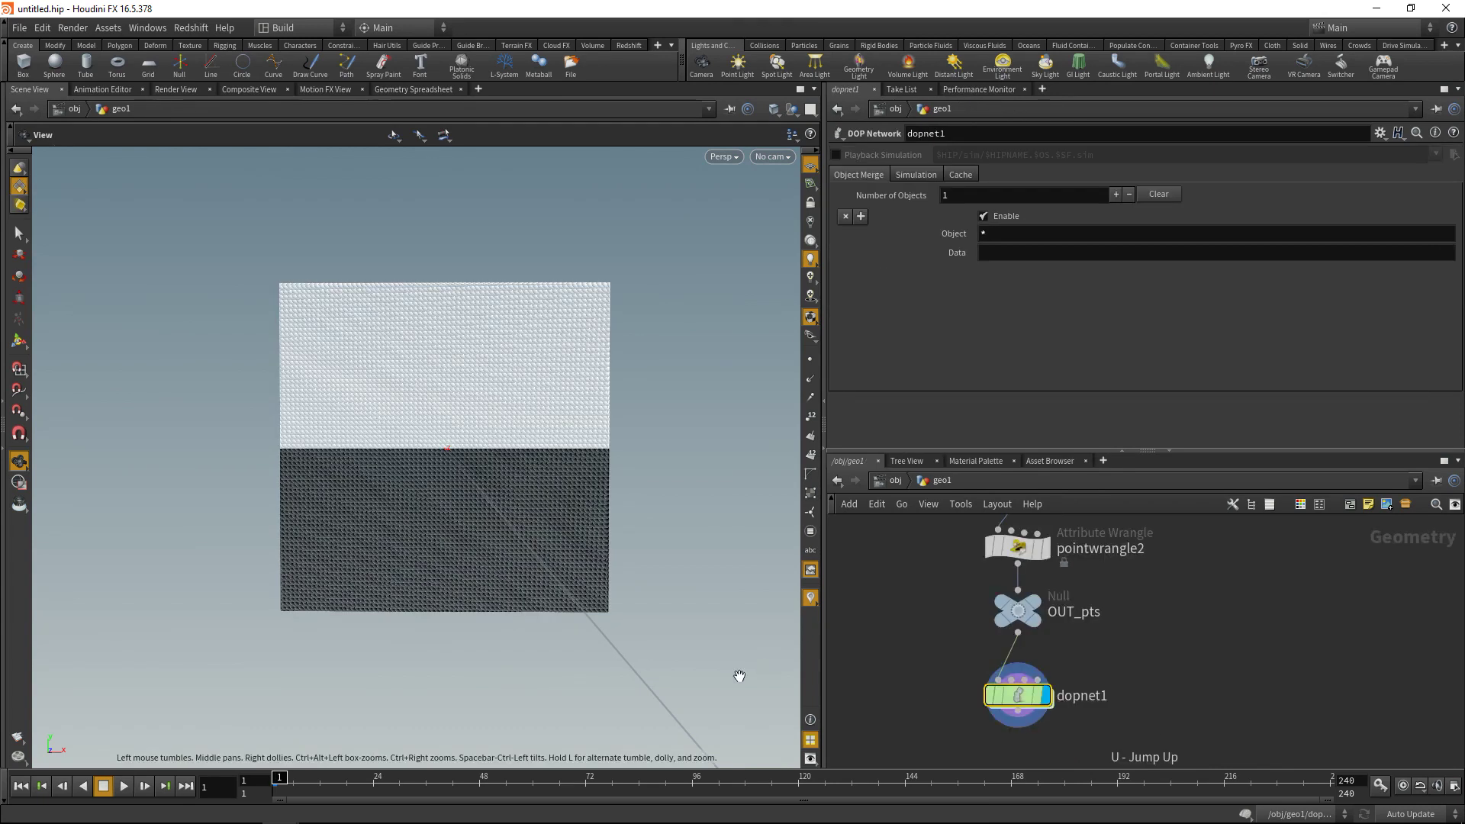
pyautogui.click(123, 786)
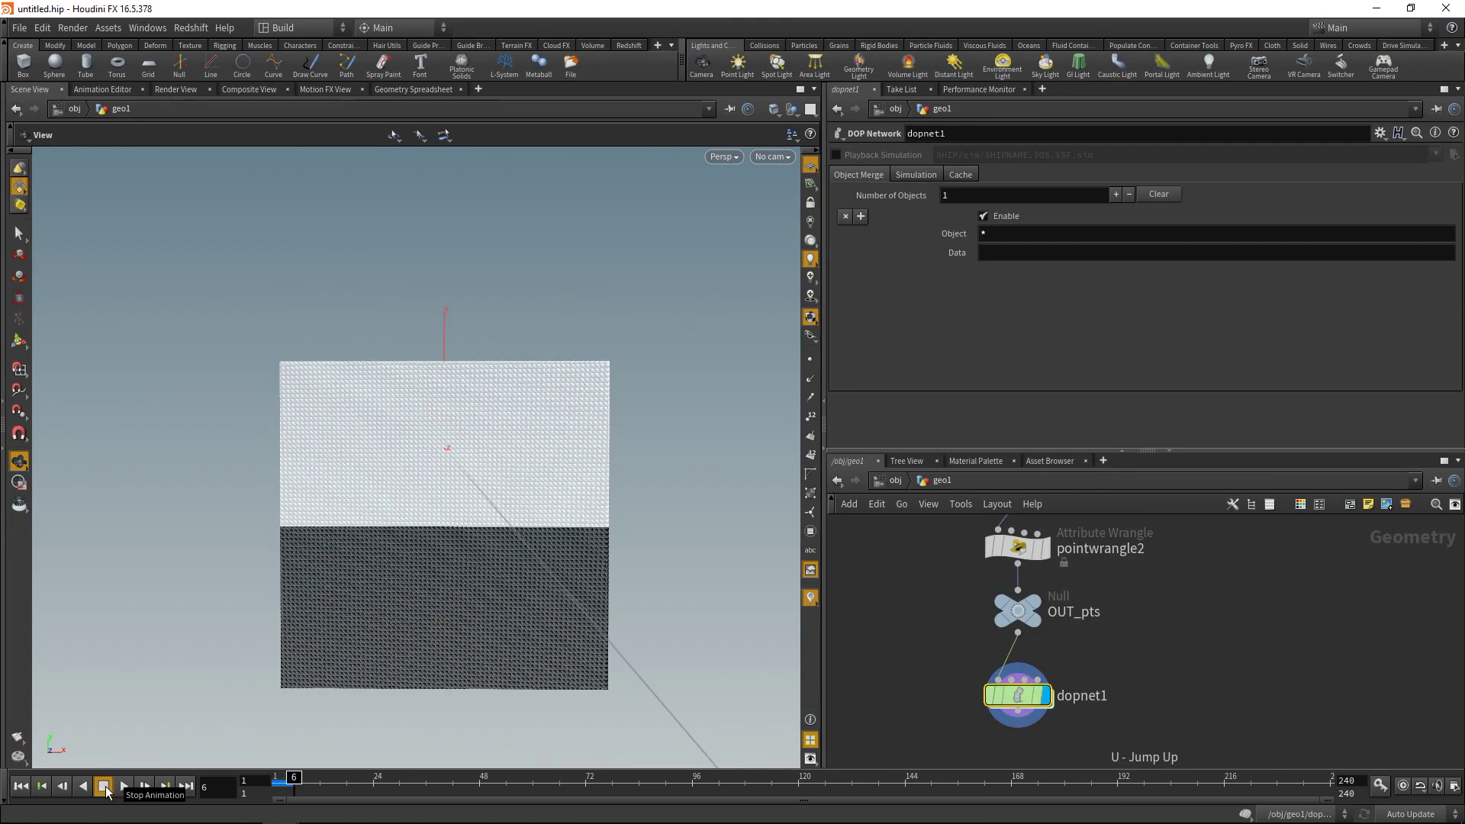
pyautogui.click(36, 791)
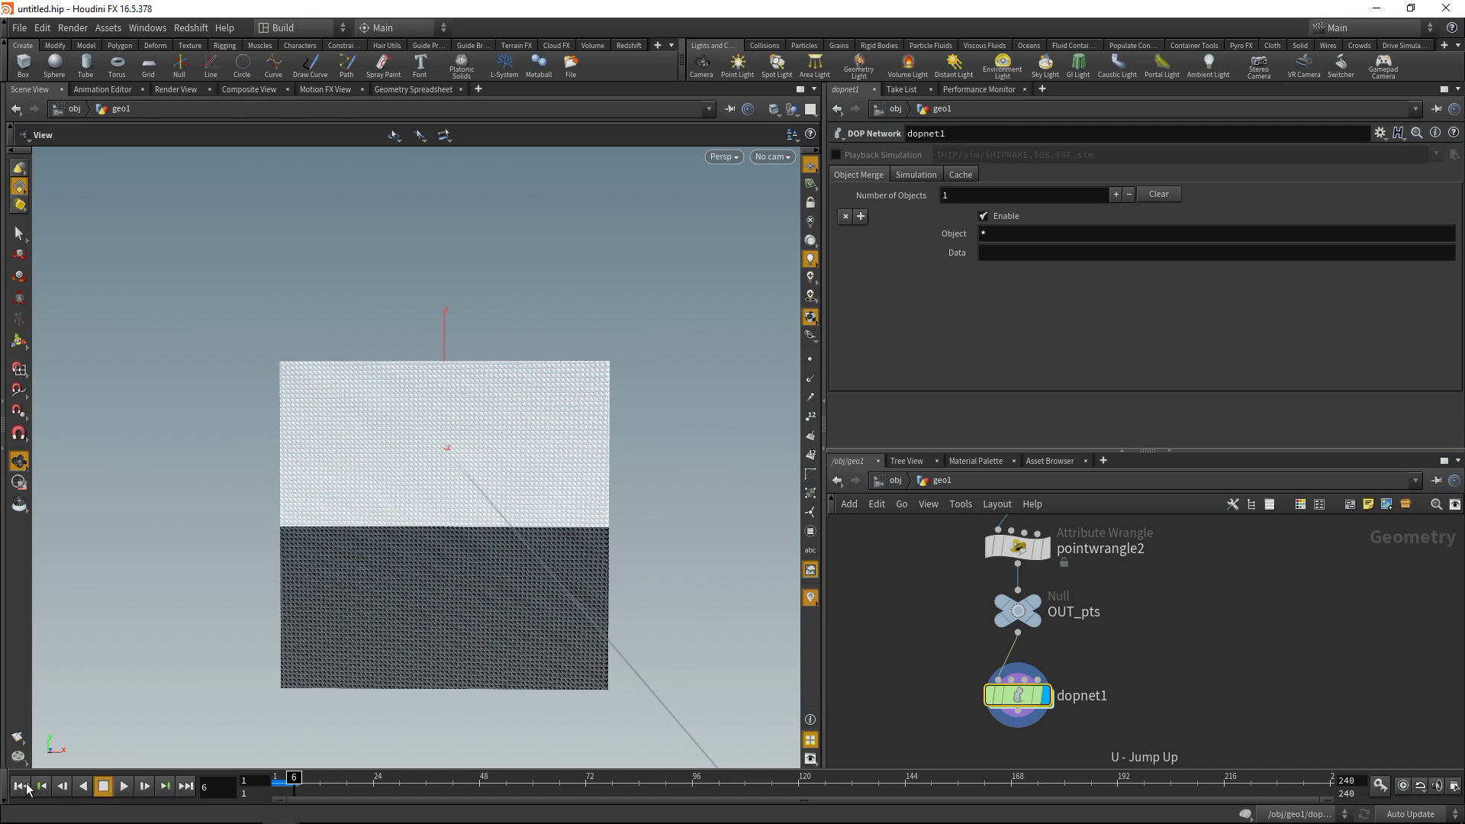
# - Set the FLIP Solver's volume limits Box Size to 1, 1, 0.002
pyautogui.doubleClick(1023, 696)
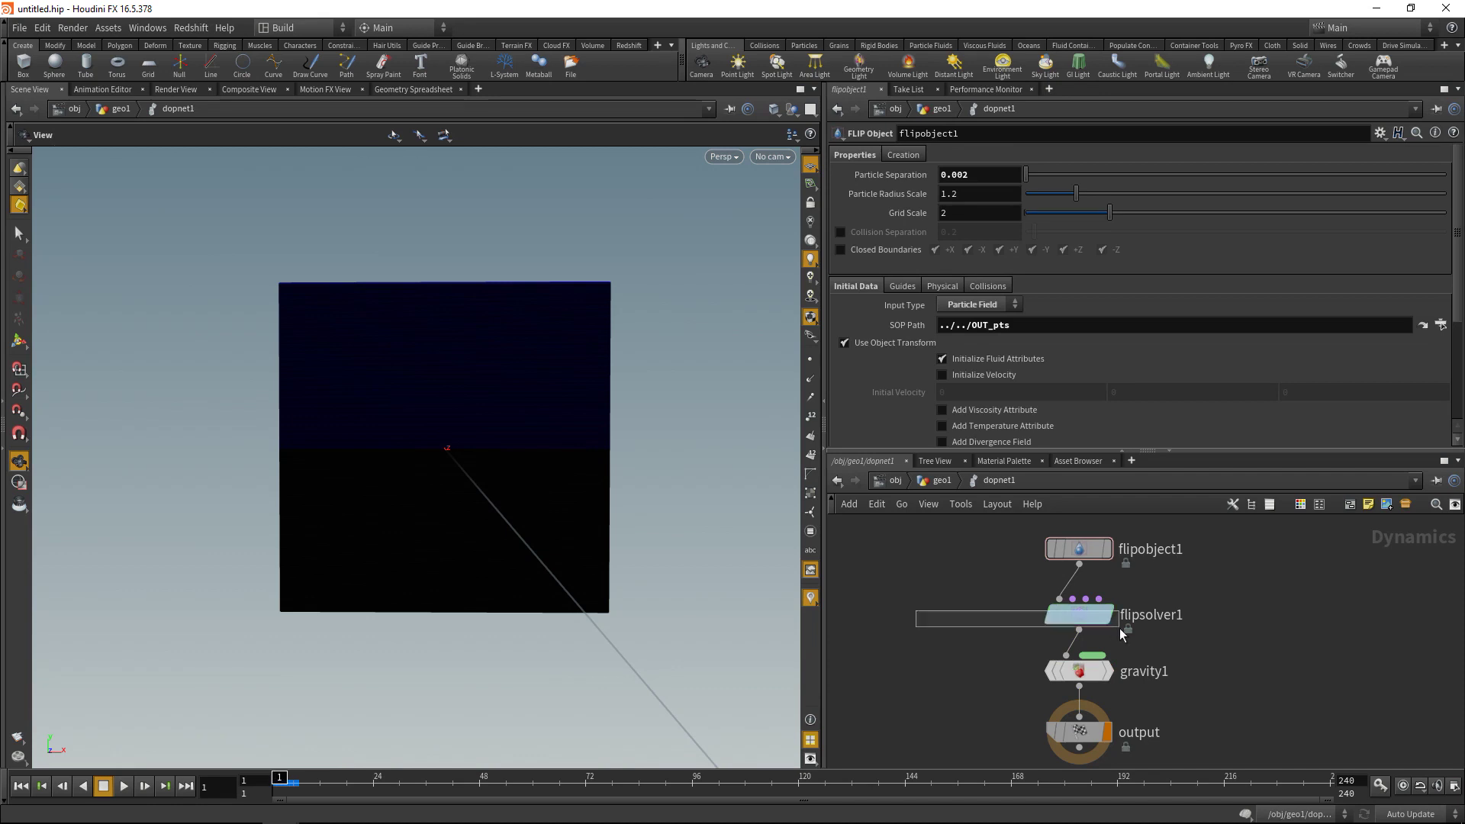
pyautogui.click(1098, 617)
pyautogui.click(964, 155)
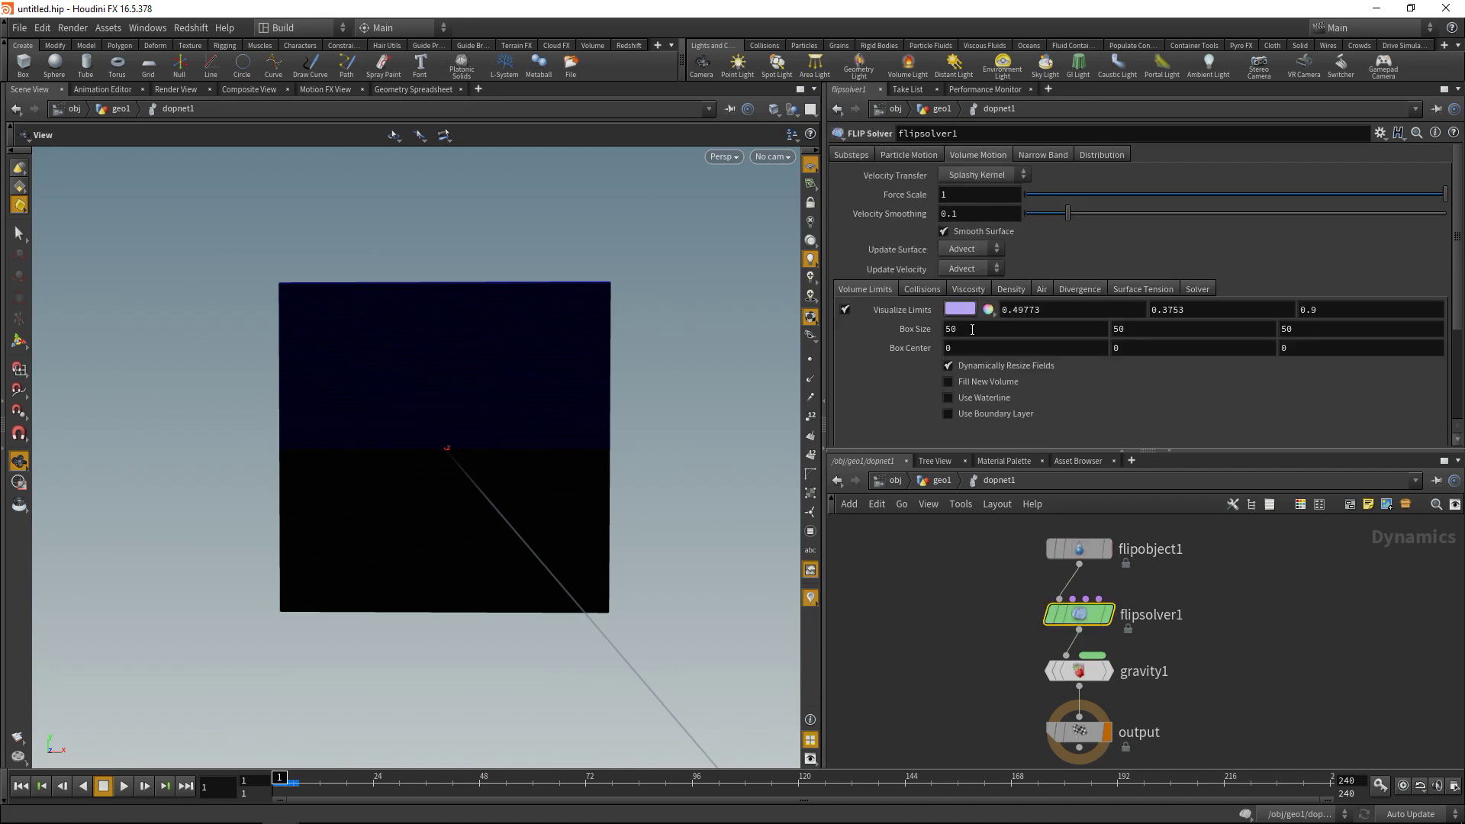
pyautogui.moveTo(972, 330); pyautogui.dragTo(952, 330)
pyautogui.press('BackSpace')
pyautogui.press('BackSpace')
pyautogui.write('1')
pyautogui.press('Tab')
pyautogui.write('1')
pyautogui.press('Tab')
pyautogui.write('0.002')
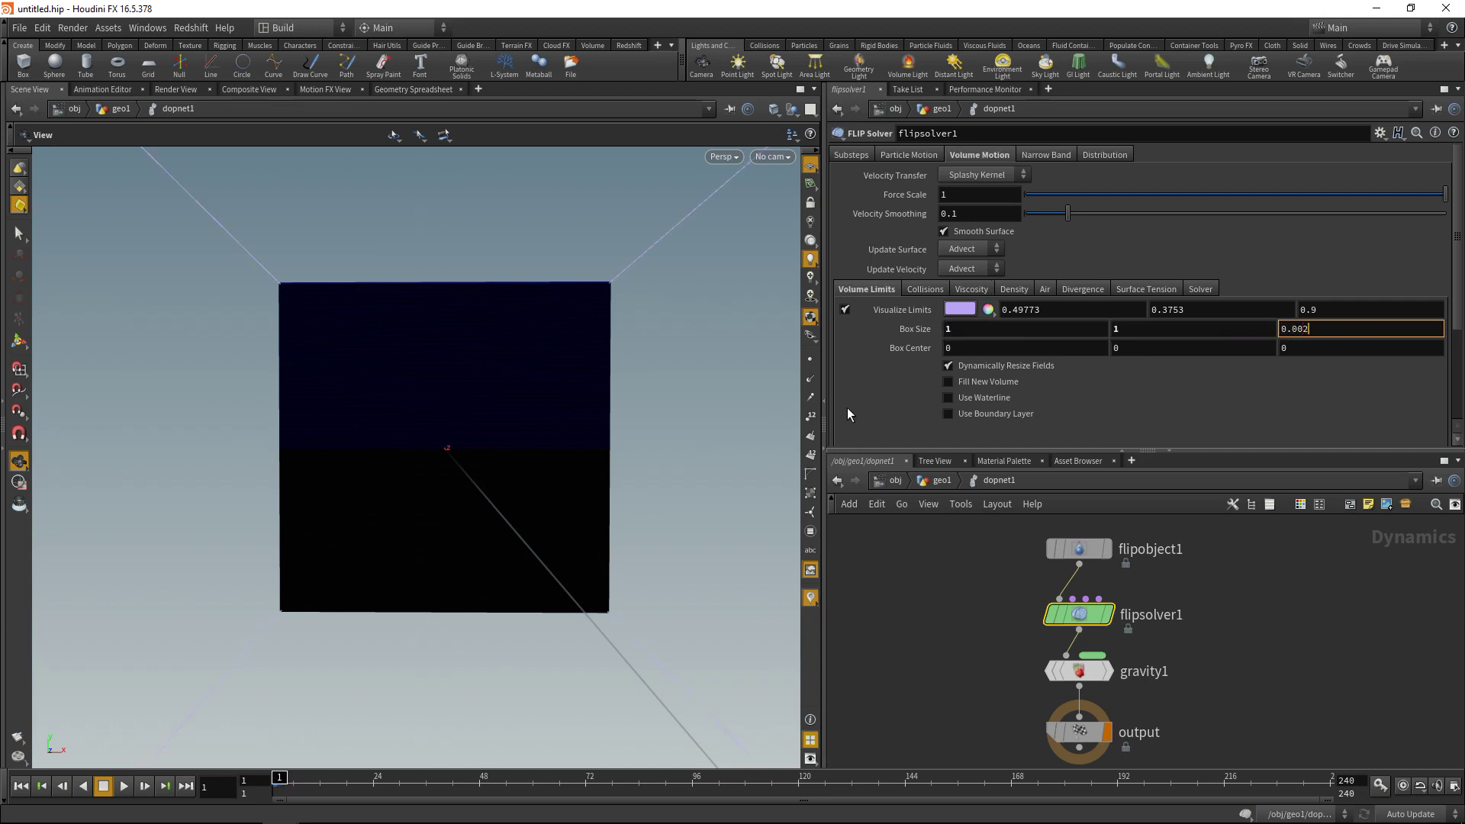
pyautogui.press('Return')
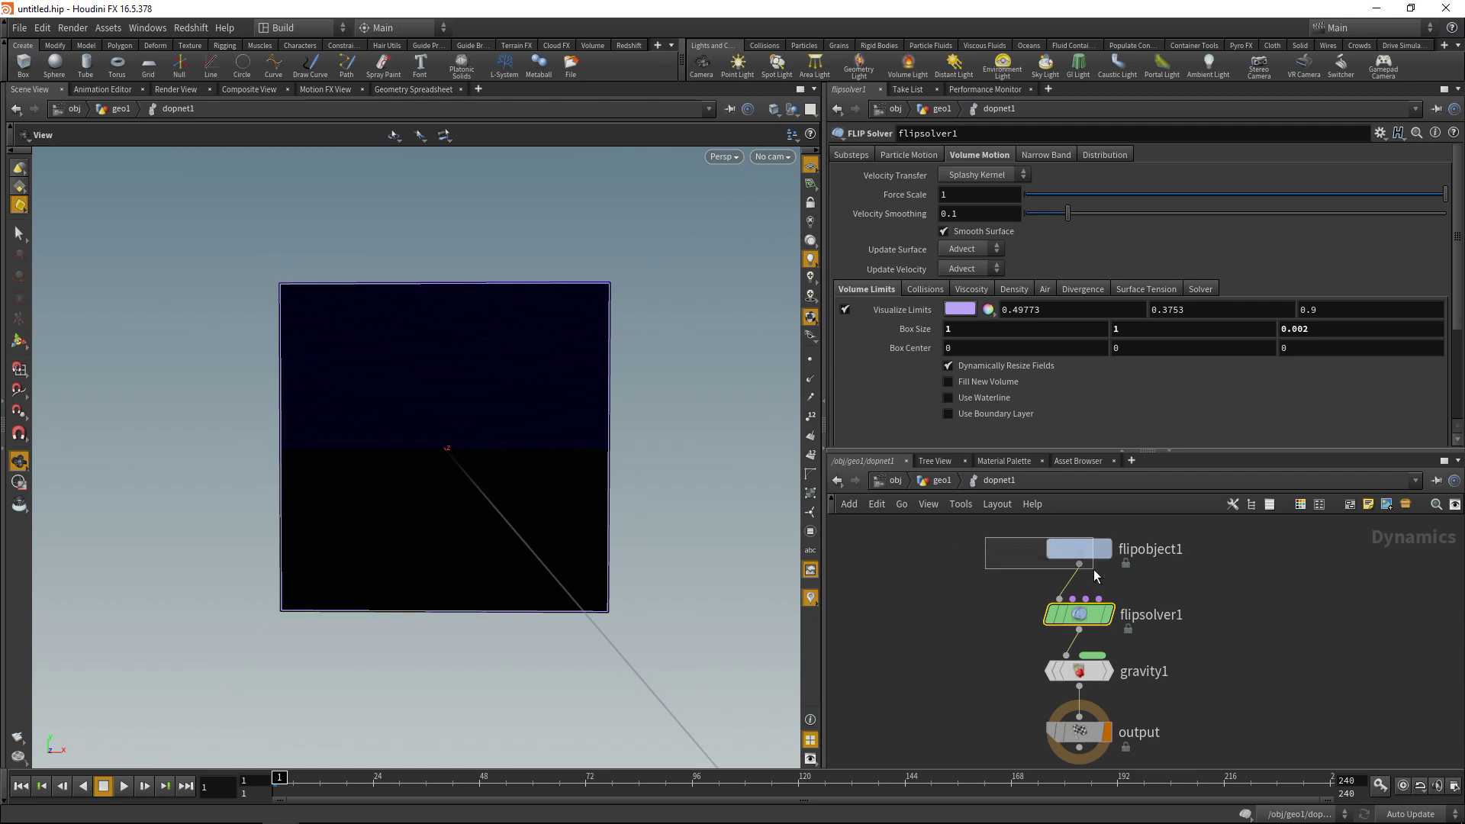
# - Enable Closed Boundaries on the FLIP Object and Density by Attribute on the FLIP Solver
pyautogui.click(1086, 550)
pyautogui.click(840, 250)
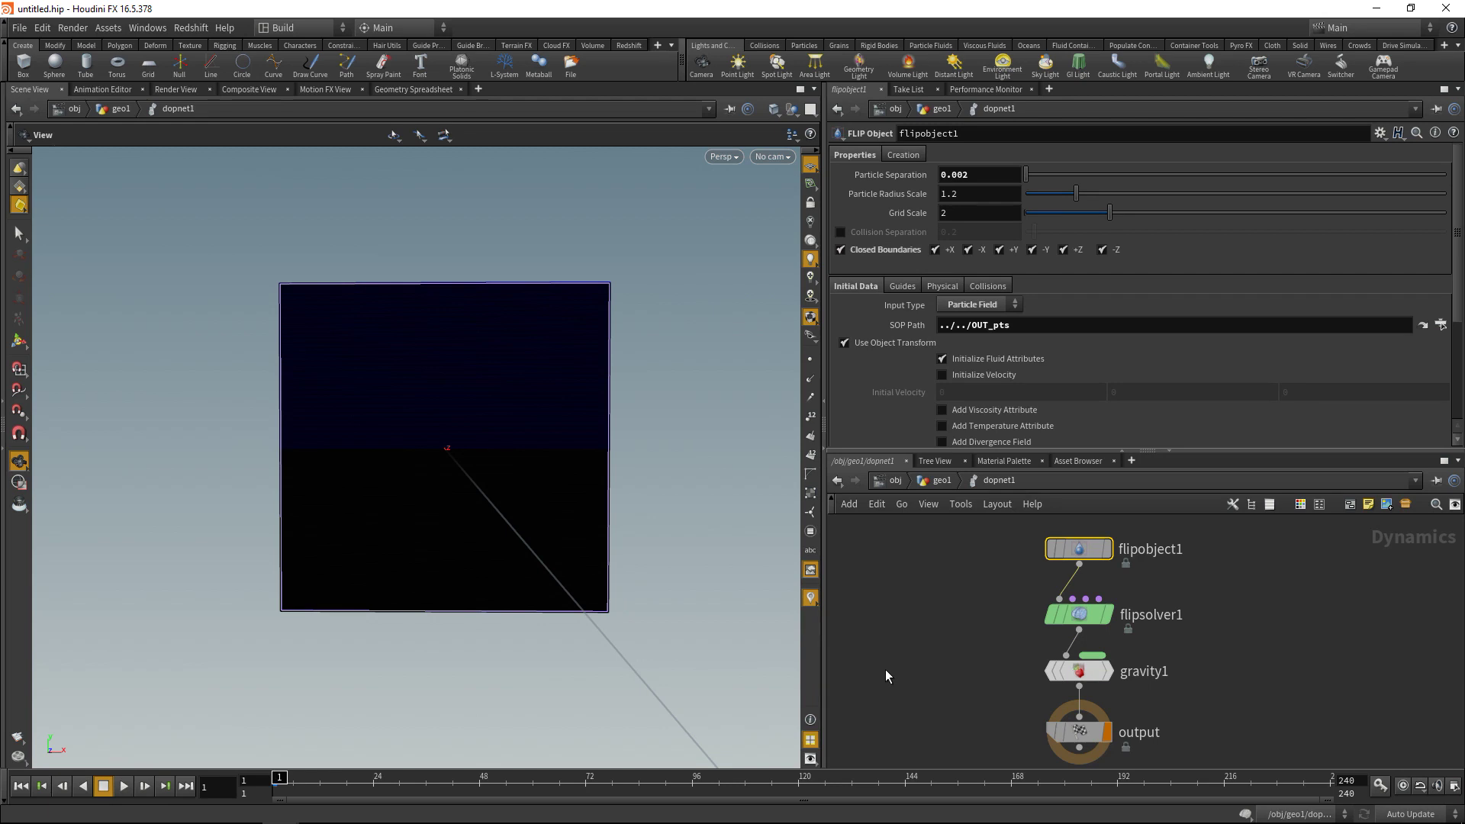
pyautogui.click(1064, 614)
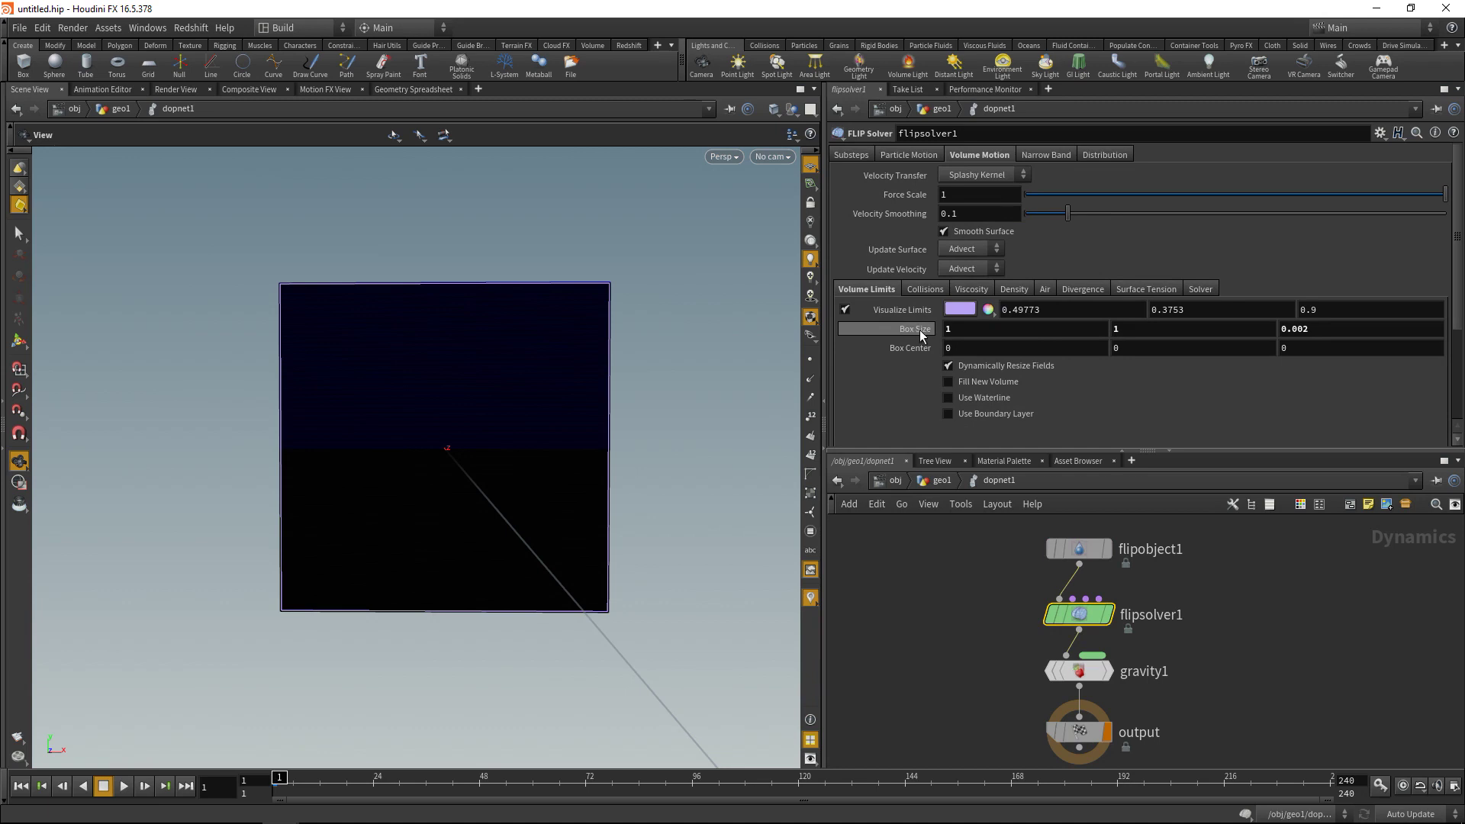
pyautogui.click(1013, 290)
pyautogui.click(991, 308)
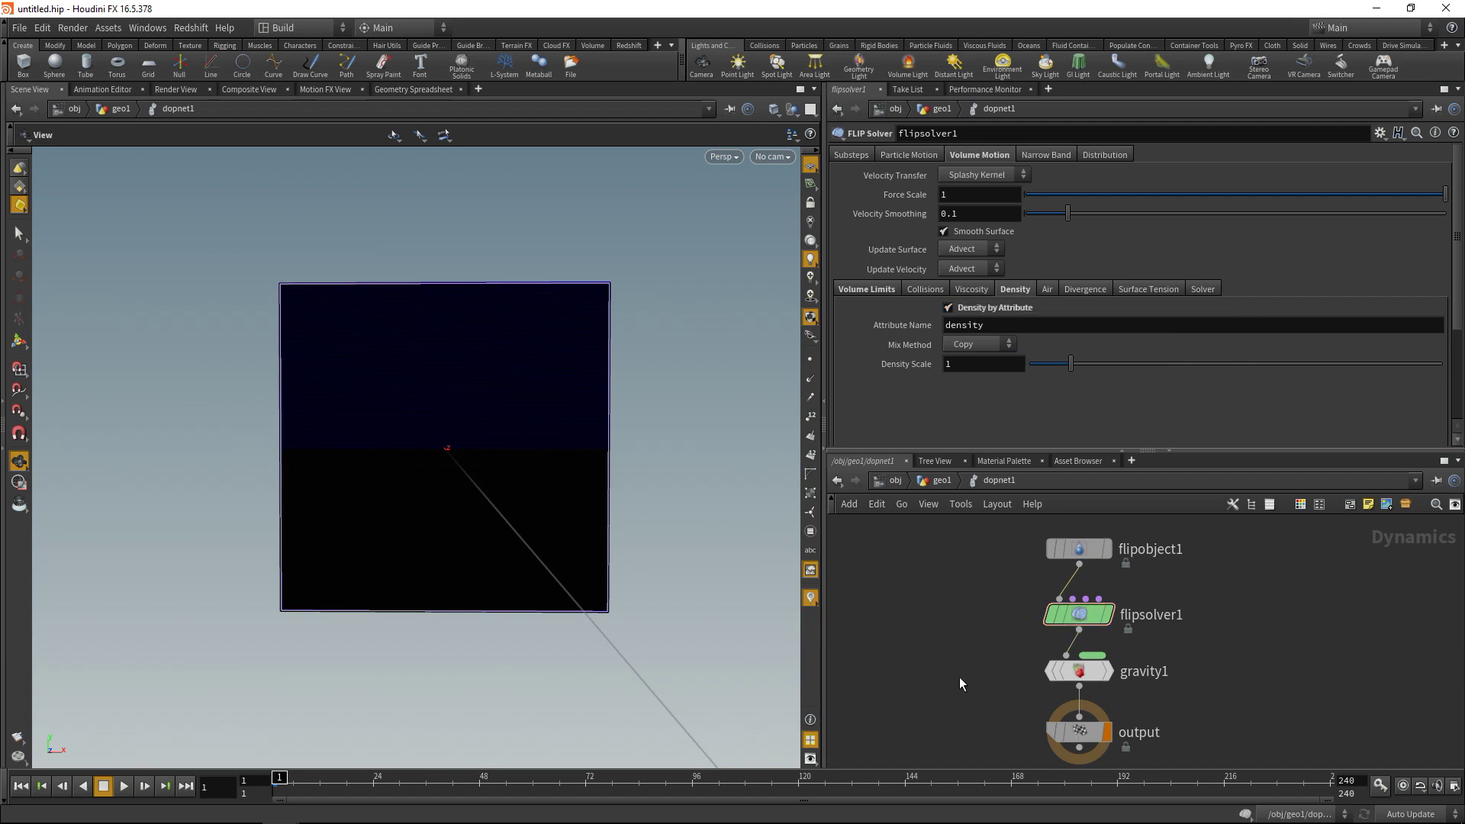
# - Play the simulation from the geometry level to frame 34 and inspect the mixing particles from the front and edge-on
pyautogui.press('u')
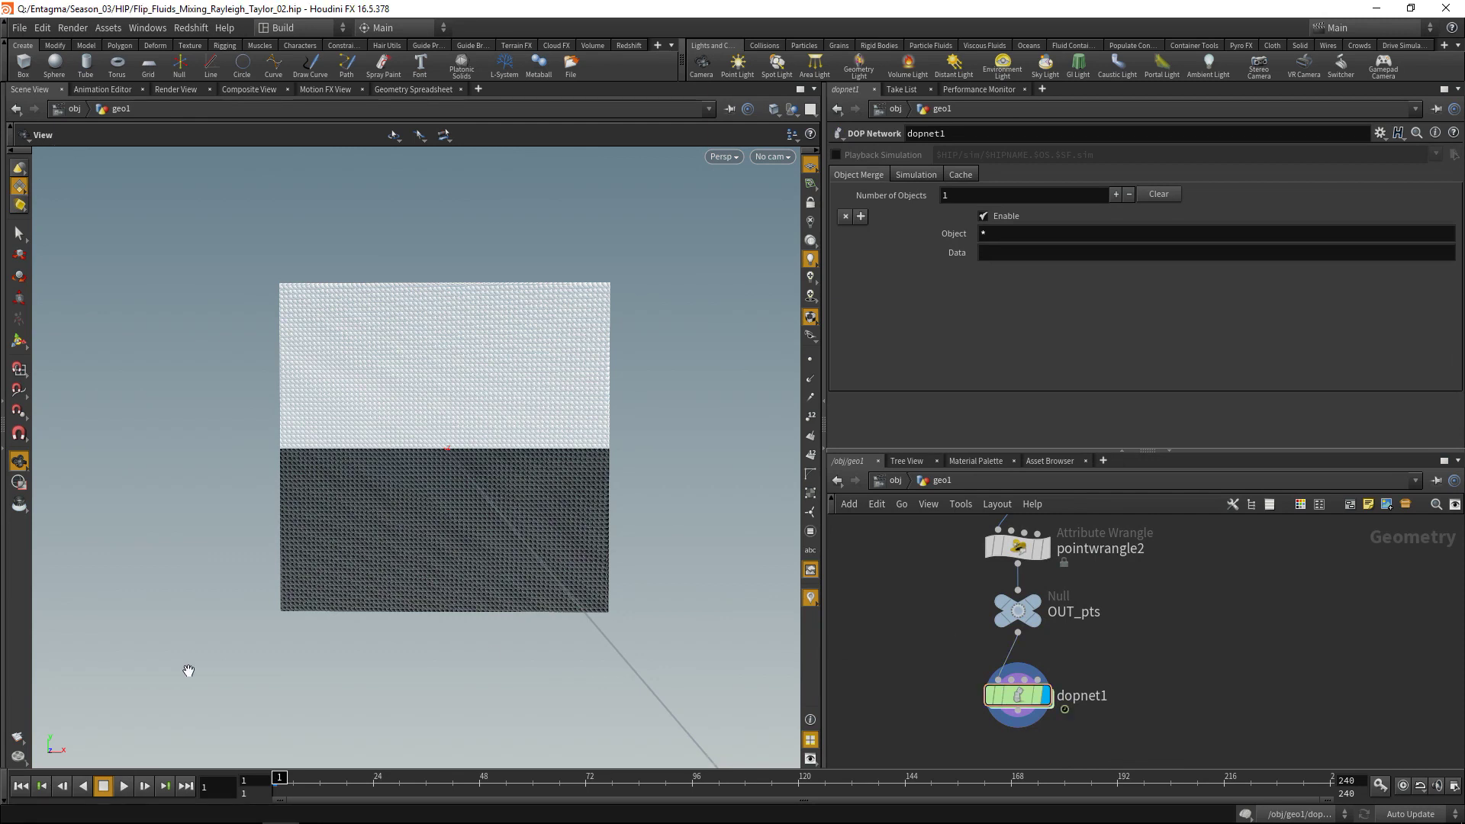
pyautogui.click(126, 785)
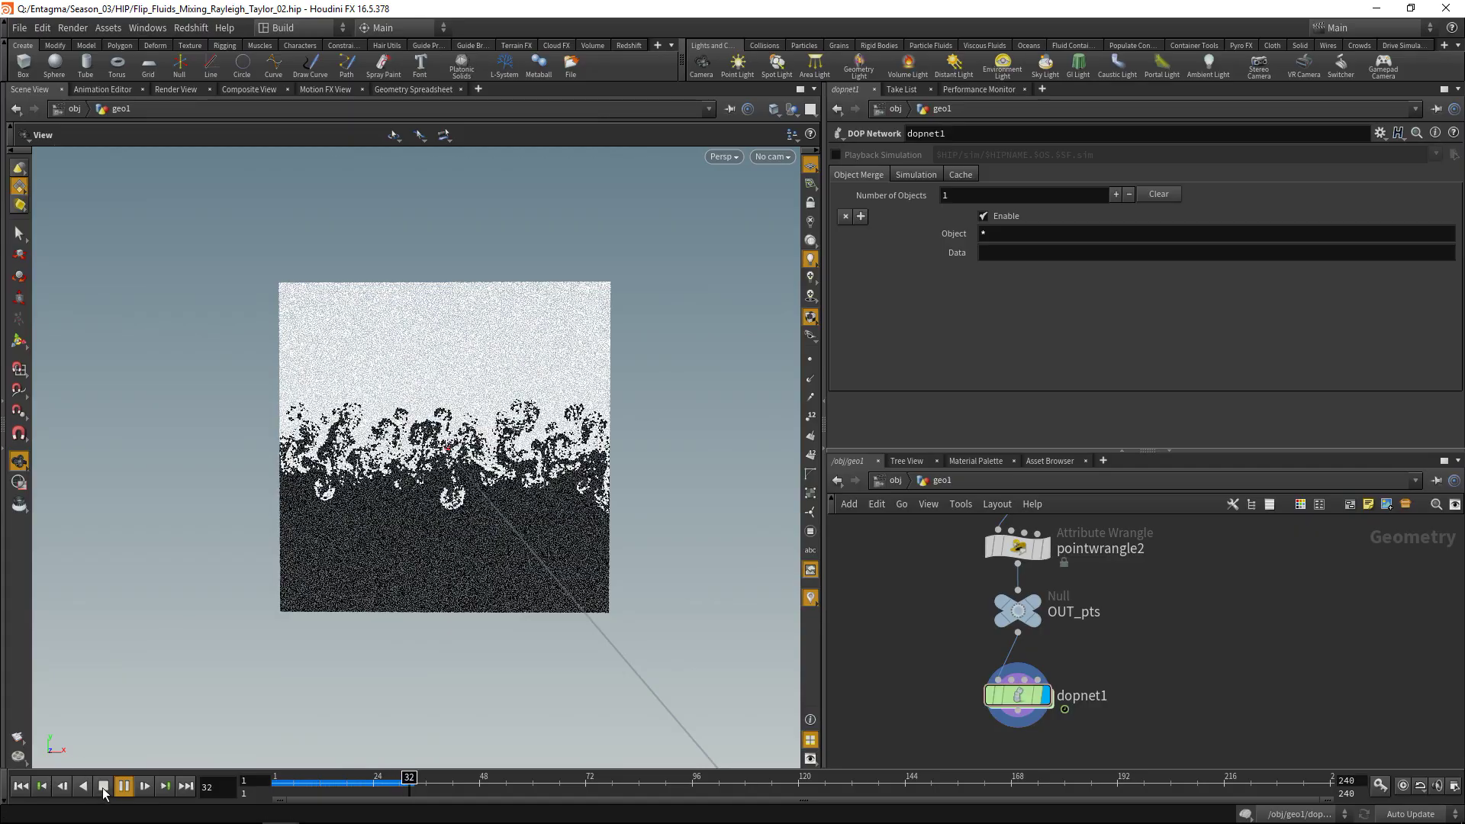
pyautogui.press('Escape')
pyautogui.scroll(6, 562, 513)
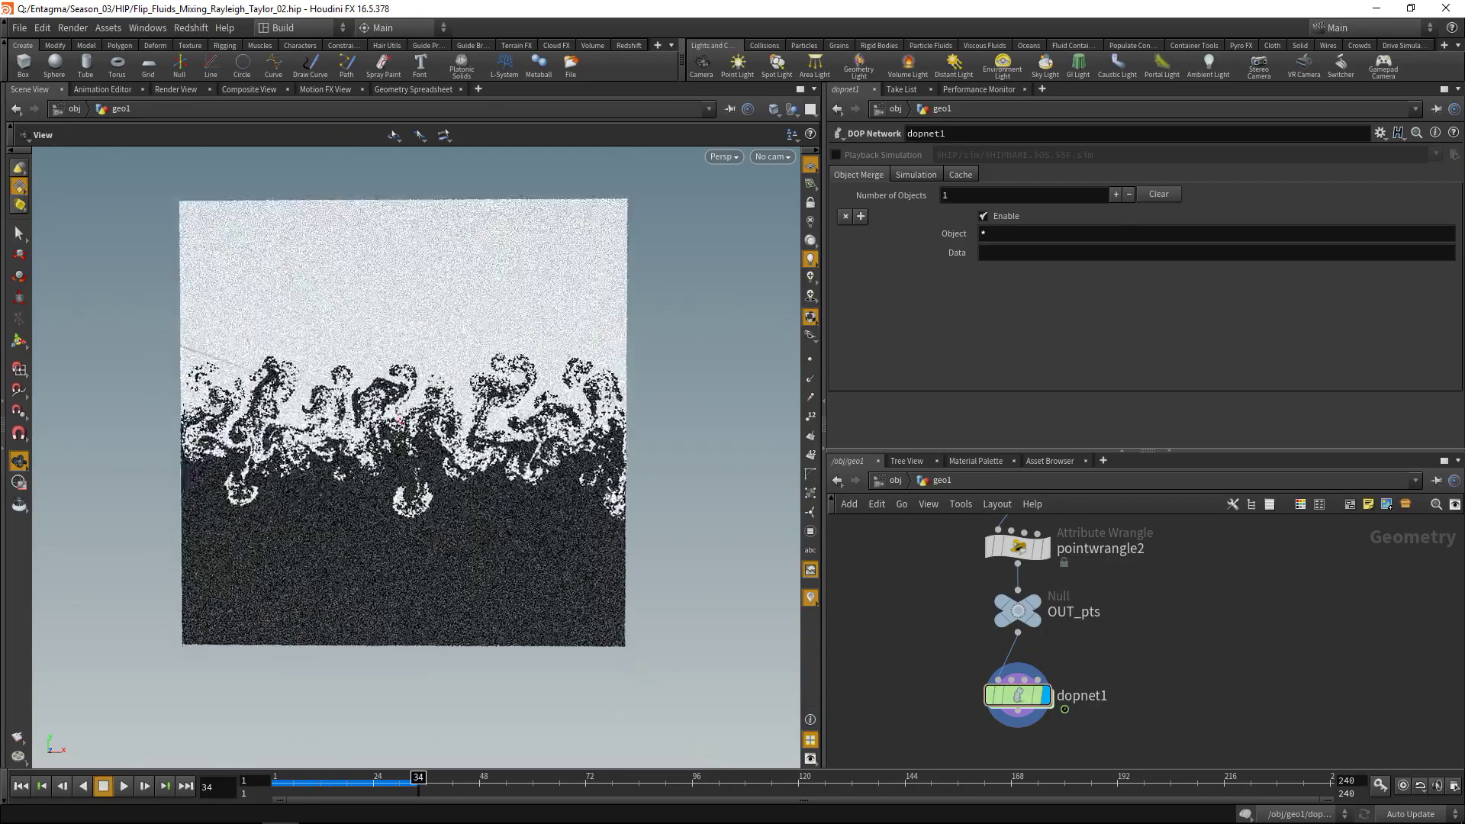
pyautogui.moveTo(596, 473); pyautogui.dragTo(415, 457)
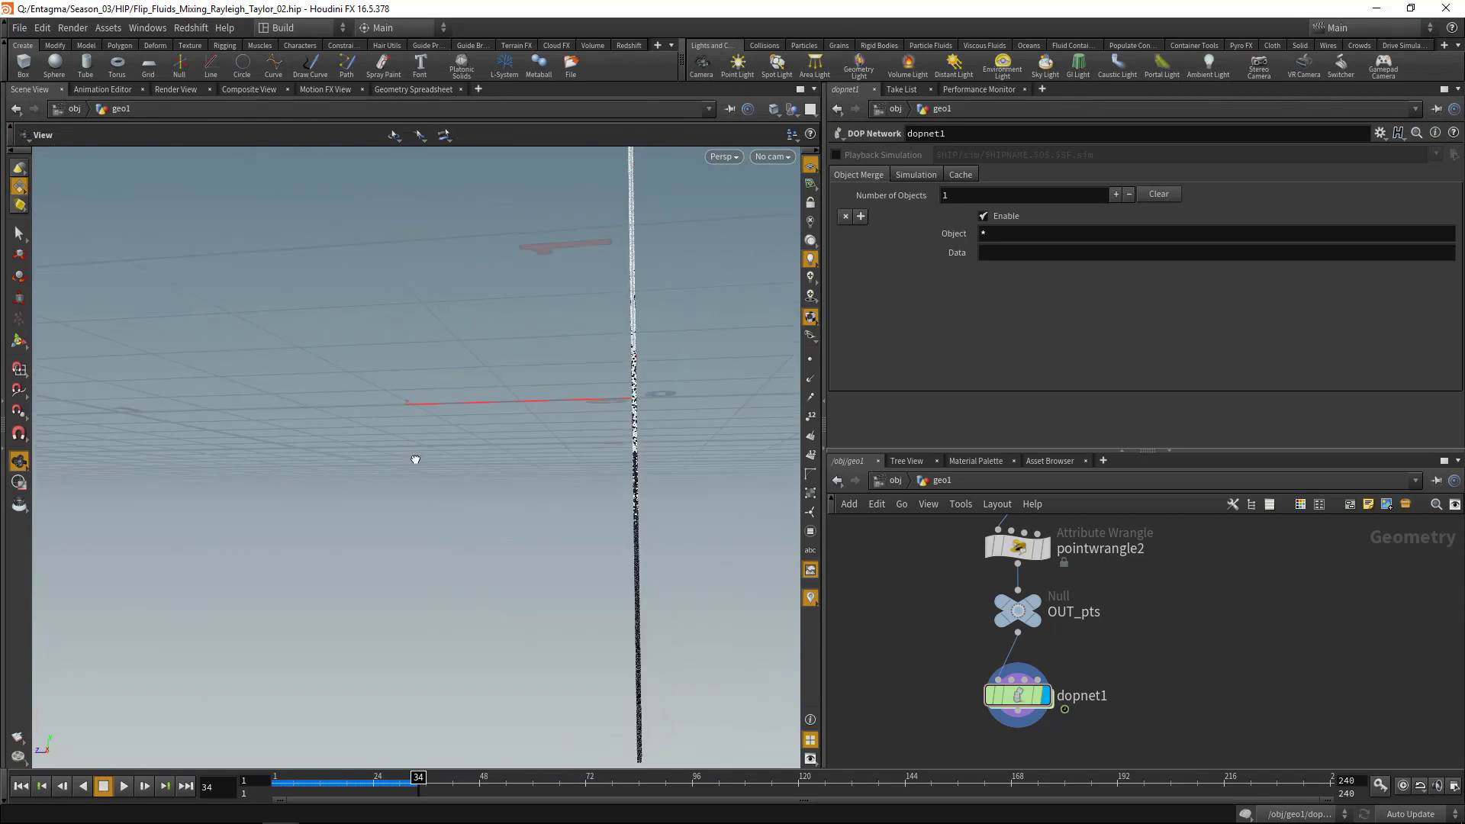
pyautogui.moveTo(644, 592); pyautogui.dragTo(561, 569)
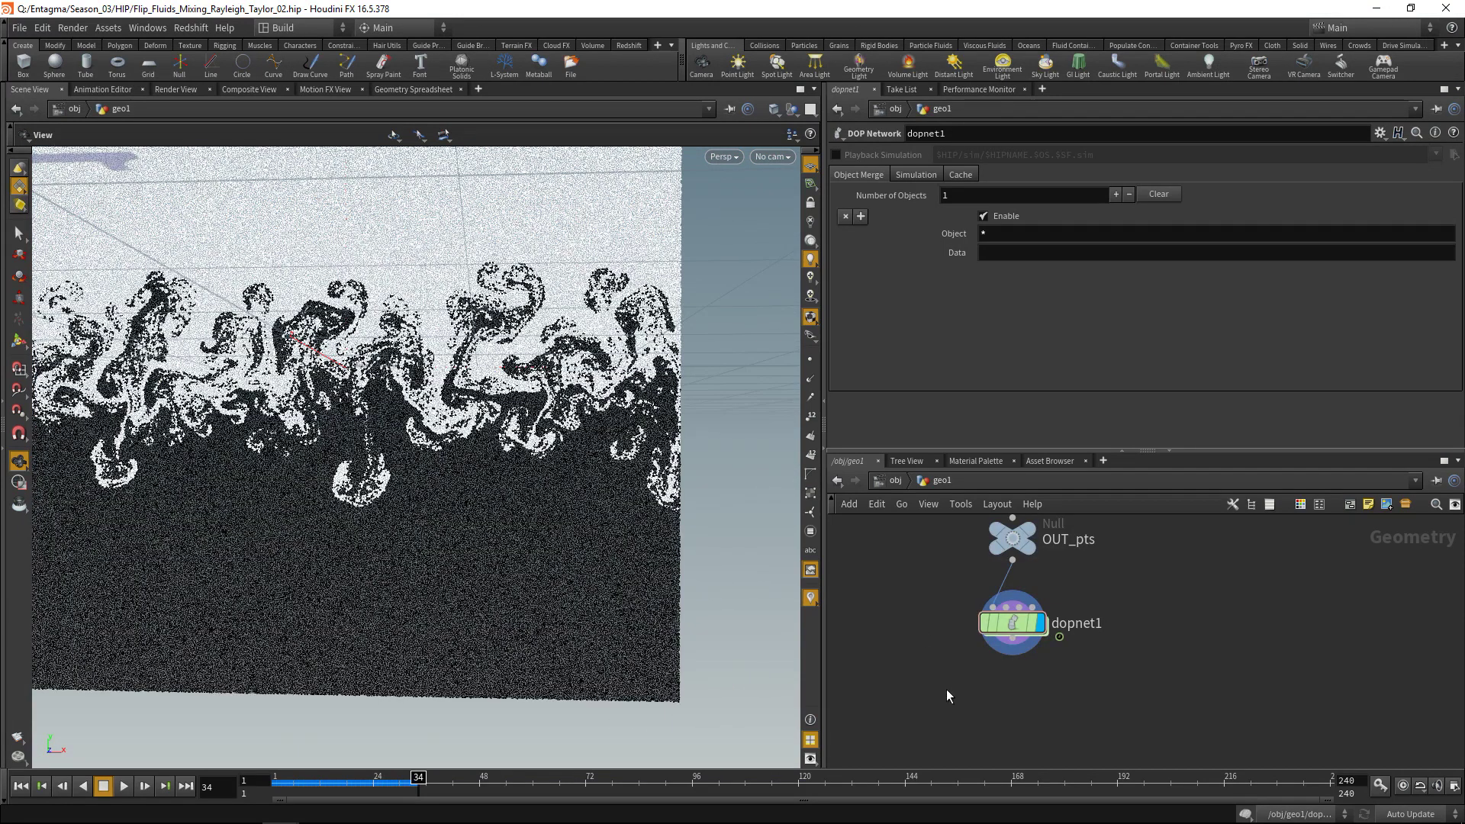
pyautogui.scroll(-3, 413, 517)
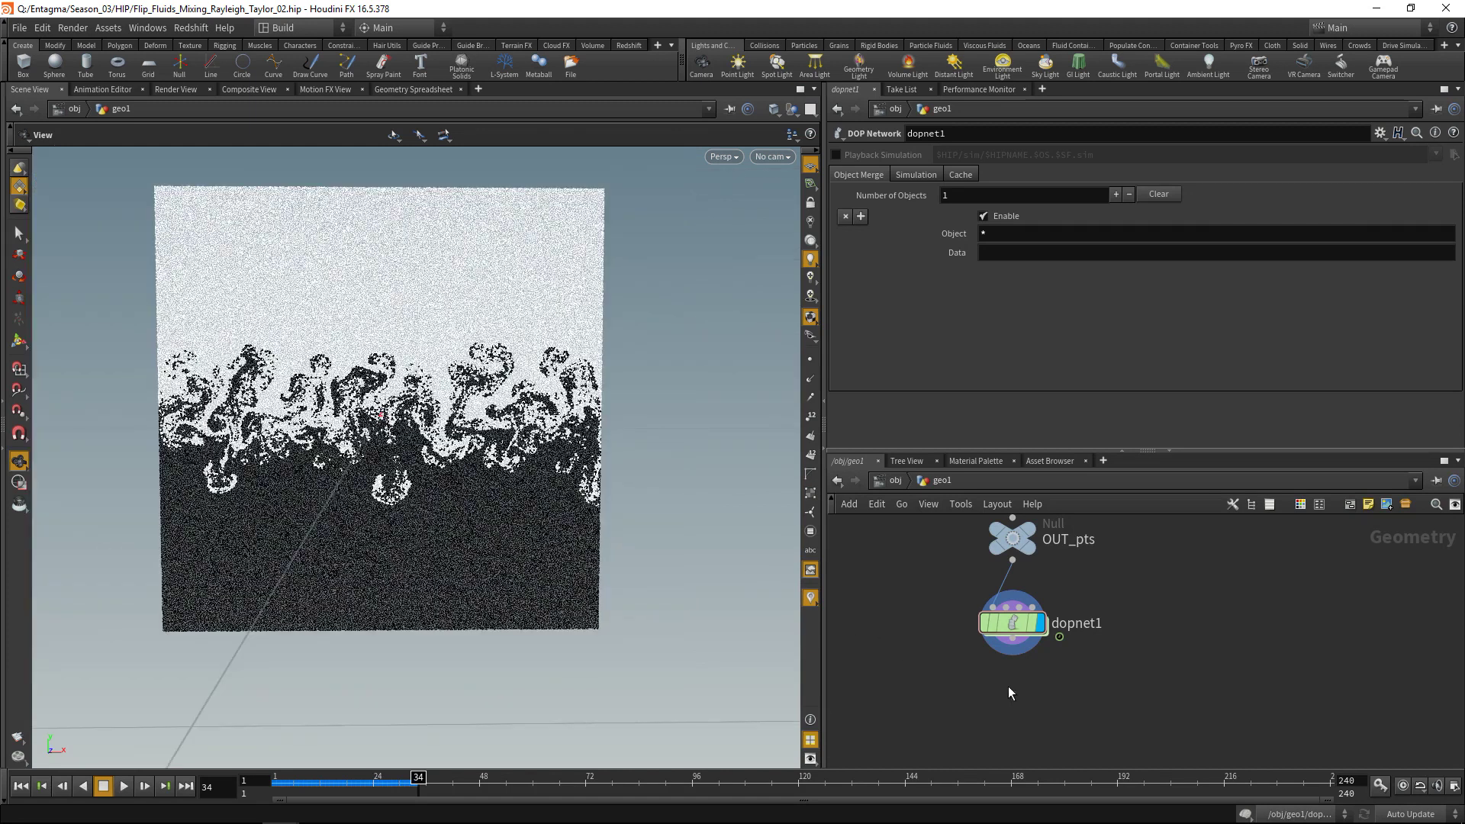
# - Add a Point Wrangle below the DOP network, connected to its output, and display it
pyautogui.press('Tab')
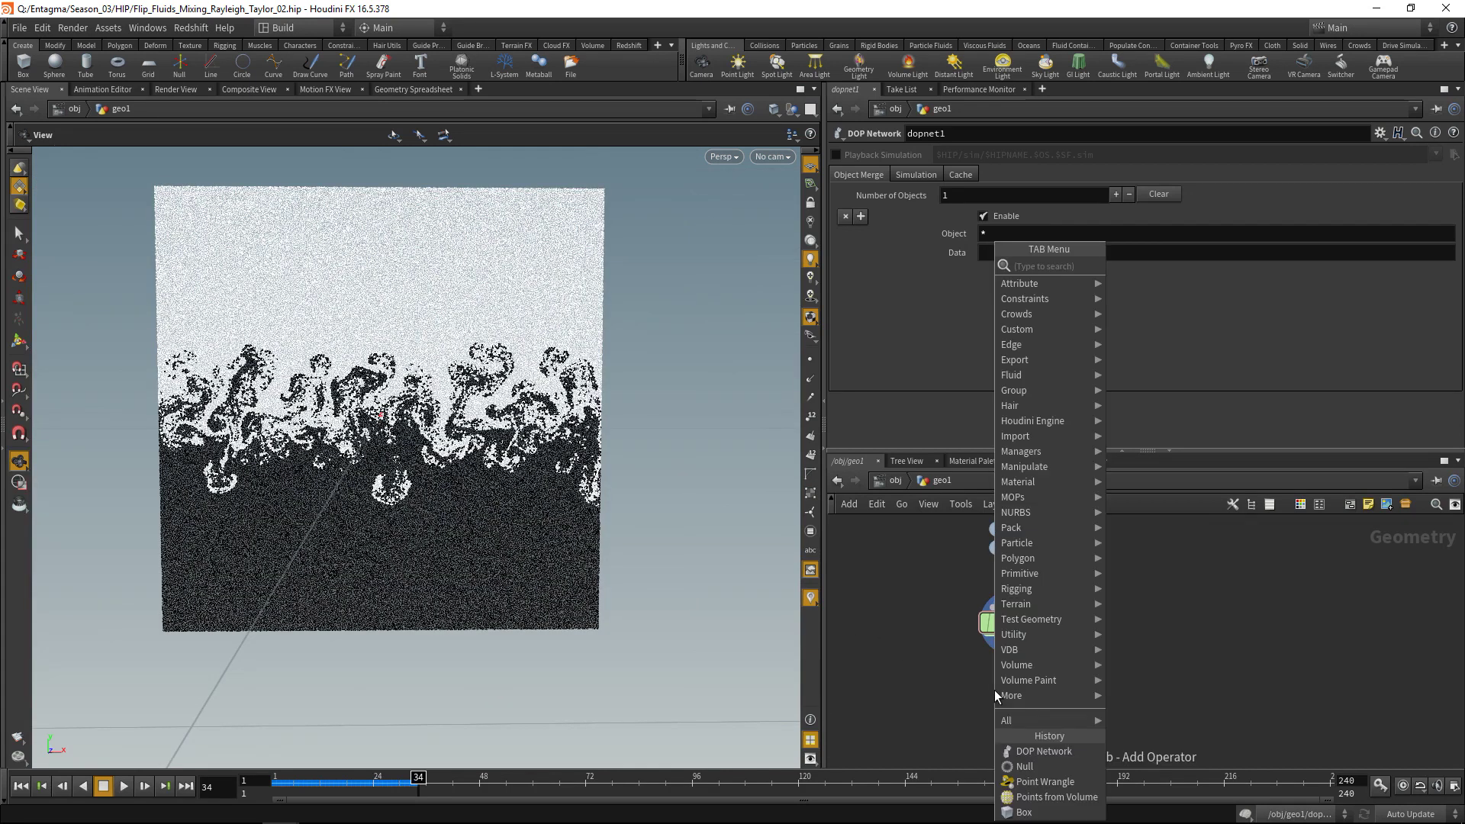
pyautogui.write('pointwr')
pyautogui.press('Return')
pyautogui.click(1020, 706)
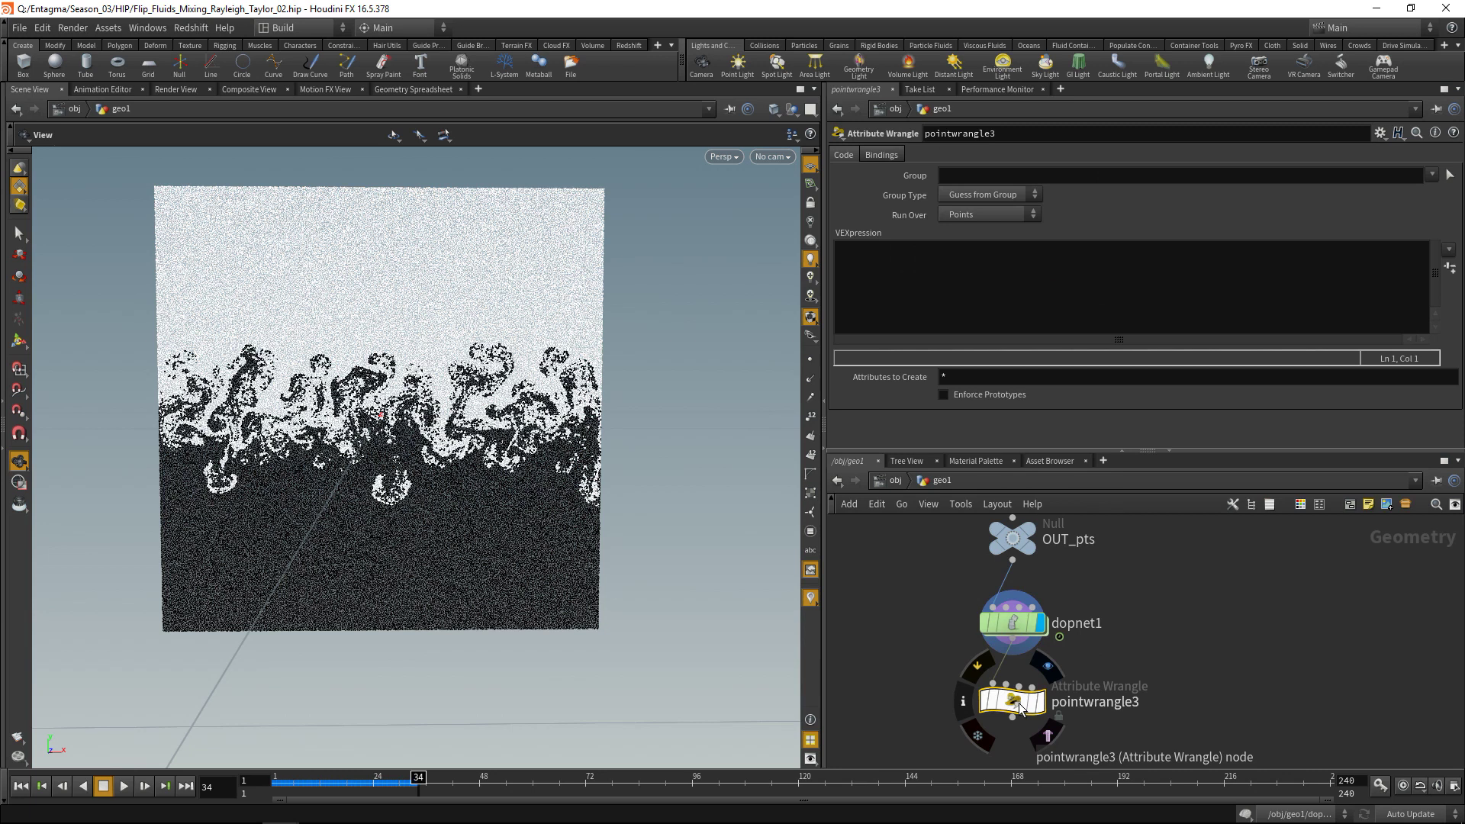
# - Flatten the simulated points in Z by entering v@P *= {1,1,0}; as the new wrangle's VEXpression
pyautogui.click(935, 294)
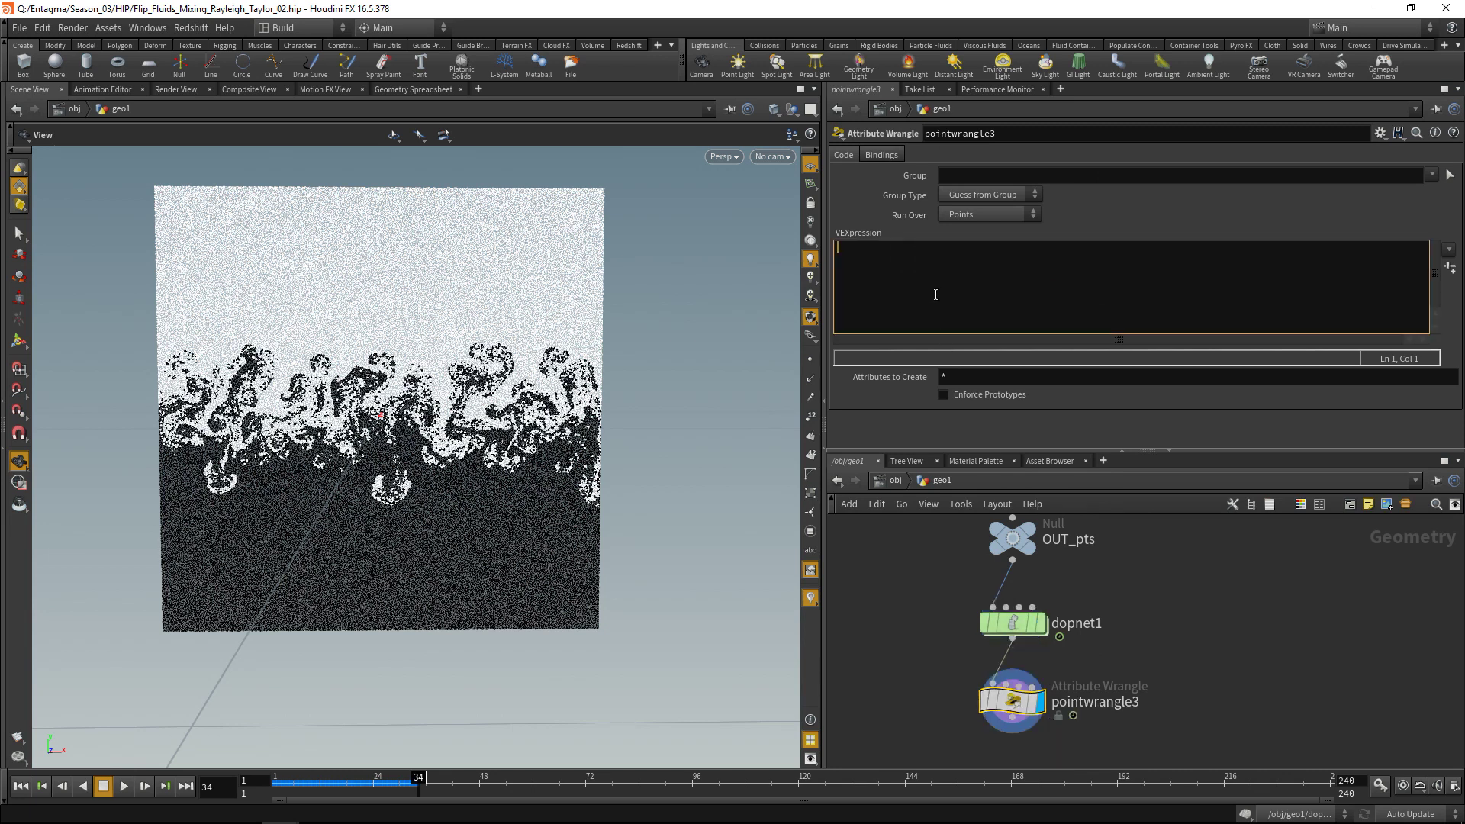
pyautogui.write('v')
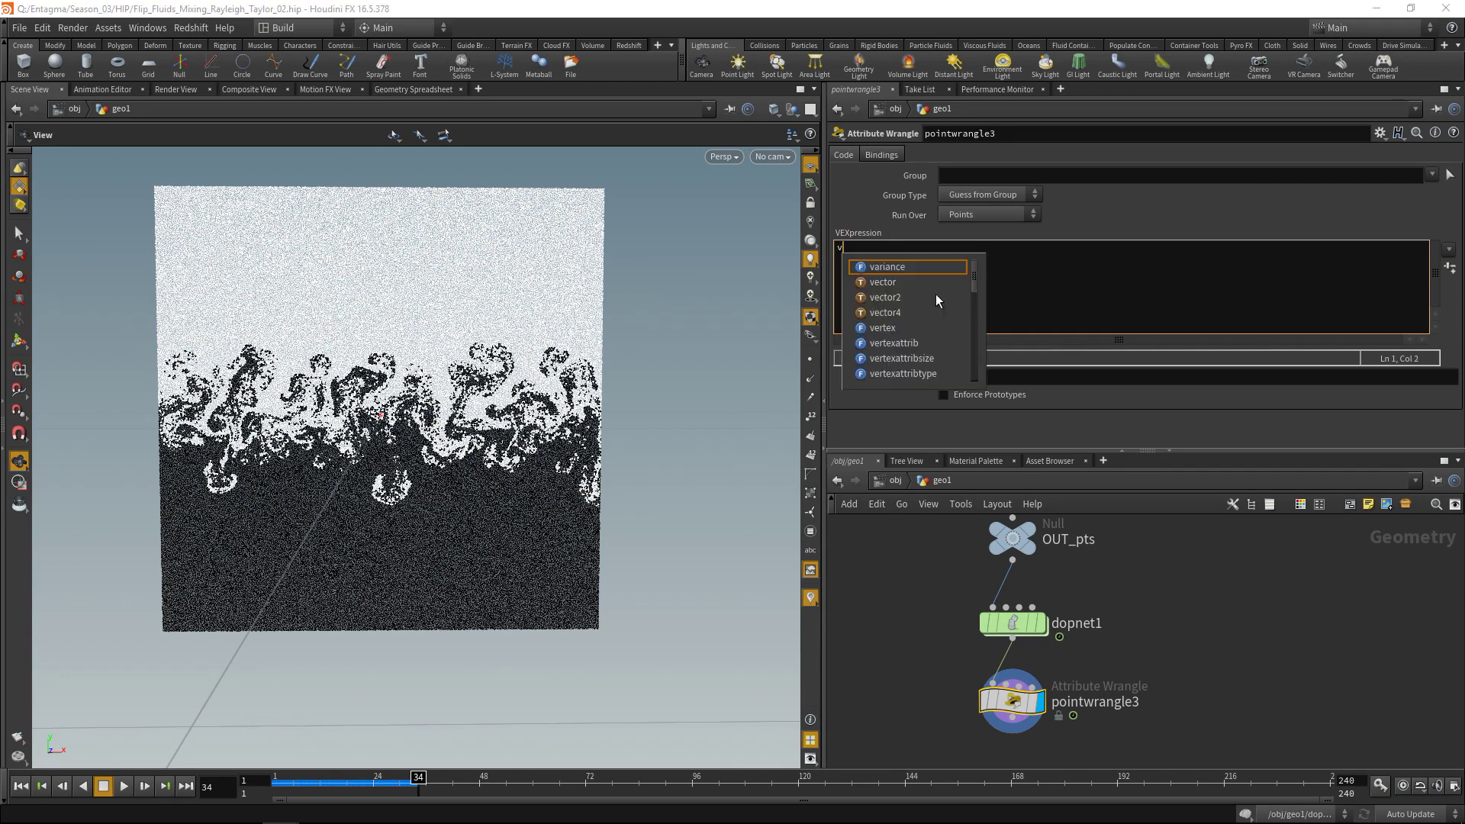
pyautogui.write('@P *')
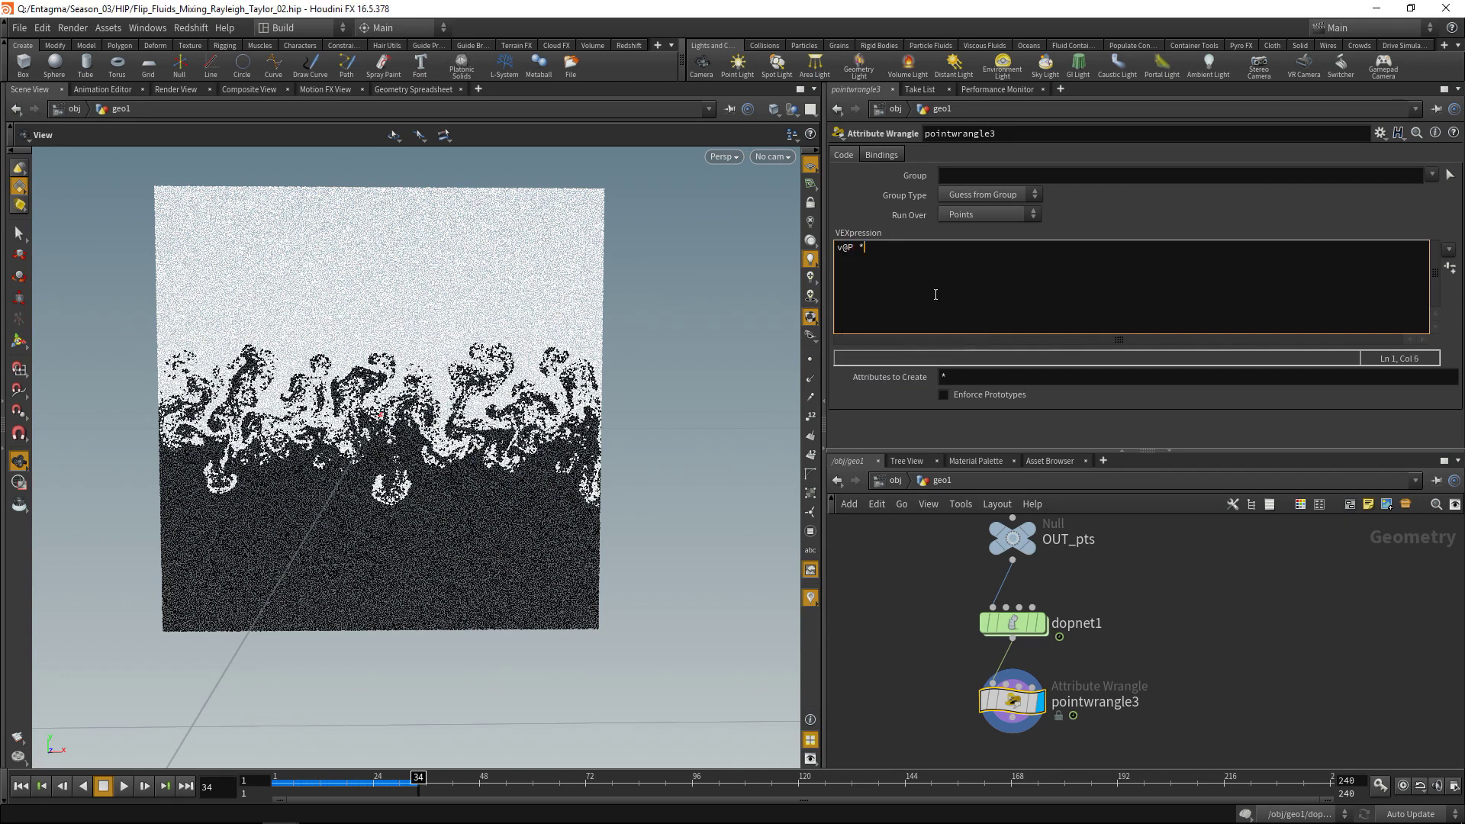
pyautogui.write('= {};')
pyautogui.press('Left')
pyautogui.write('1,1,0')
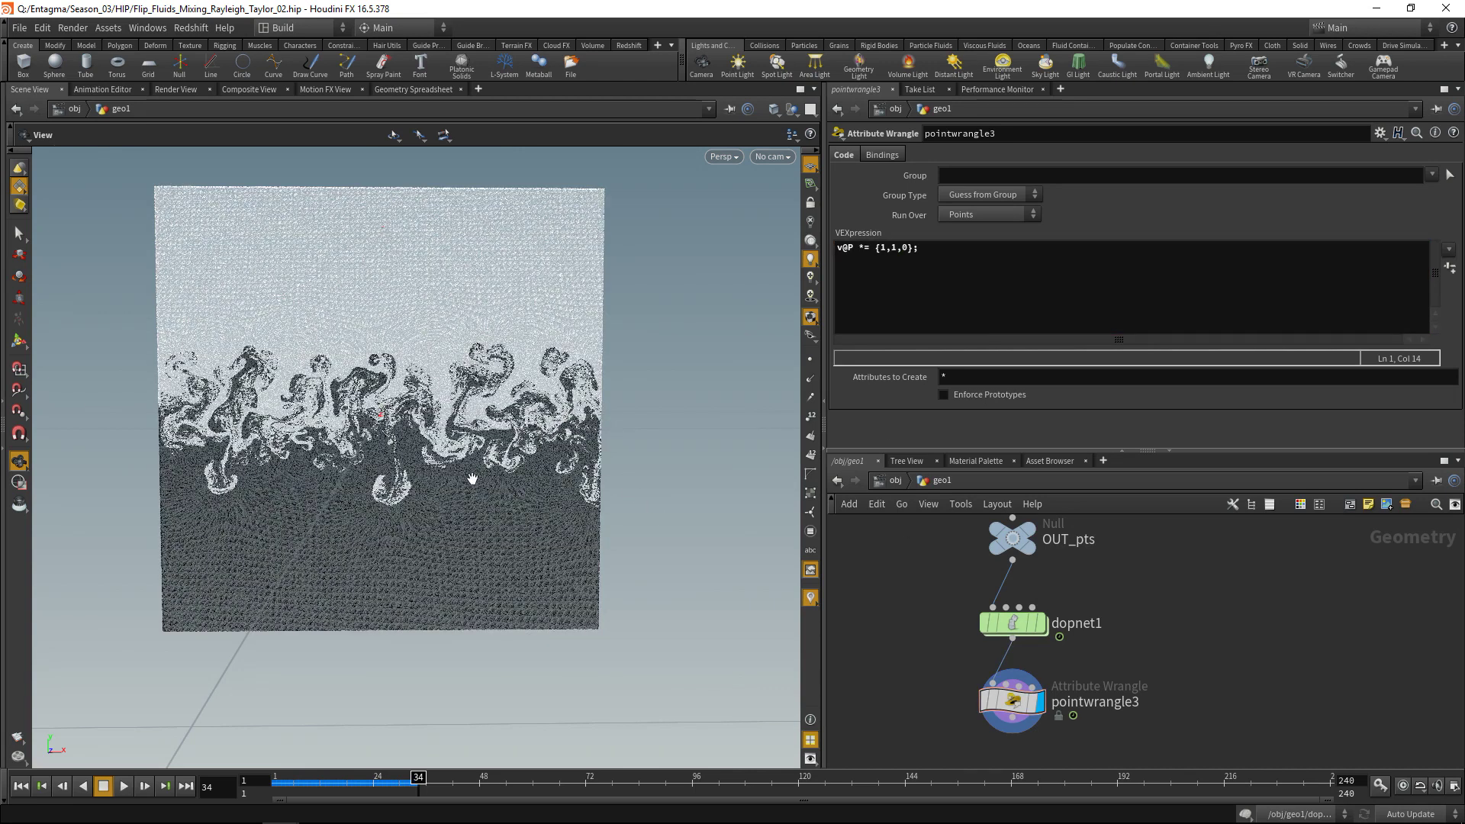
# - Examine the flattened mixing pattern up close, run the simulation to frame 53 and view the whole slab again
pyautogui.scroll(6, 472, 478)
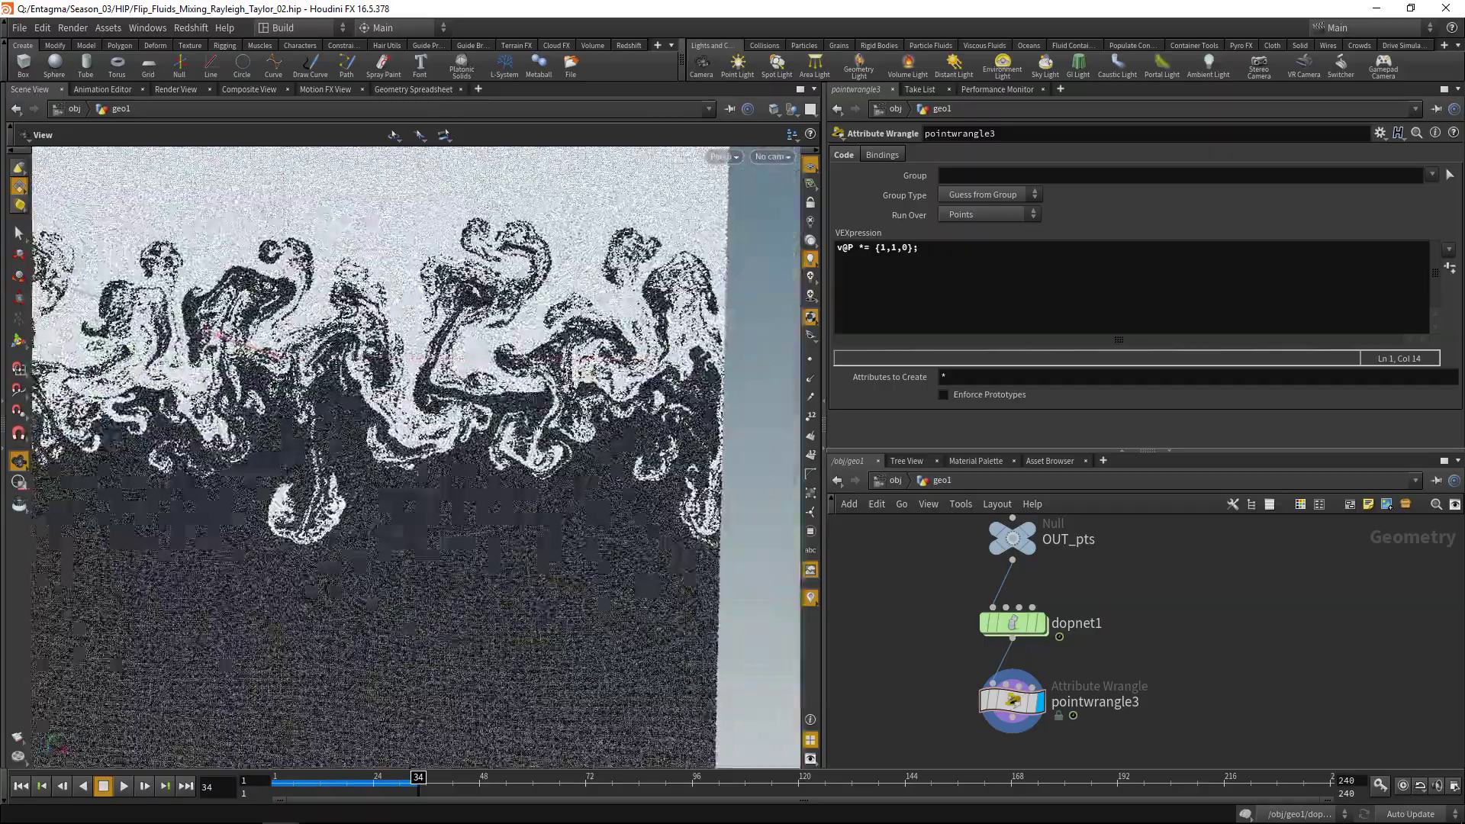
pyautogui.moveTo(472, 478); pyautogui.dragTo(270, 725)
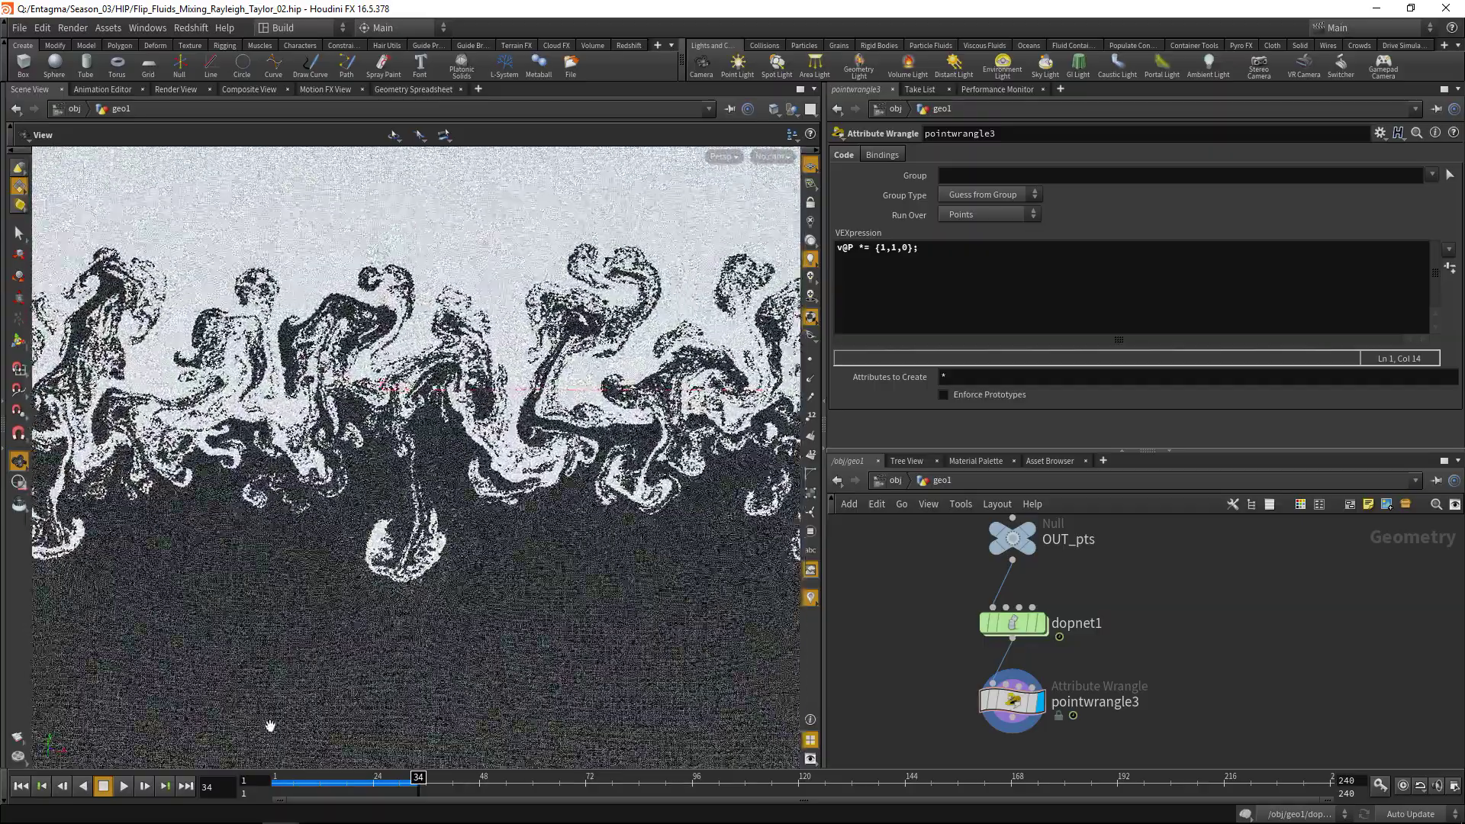
pyautogui.click(124, 785)
pyautogui.click(104, 786)
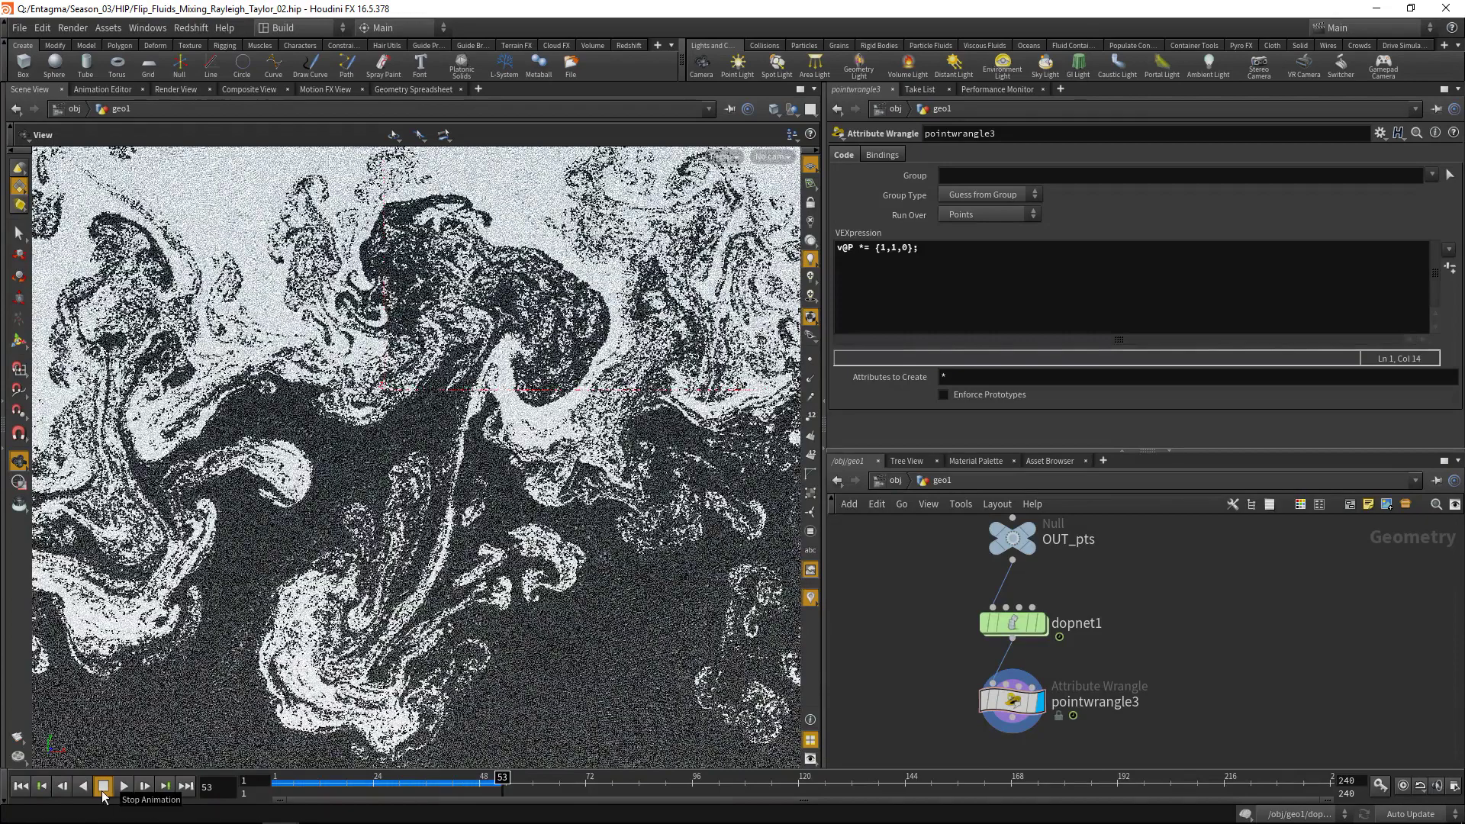
pyautogui.press('h')
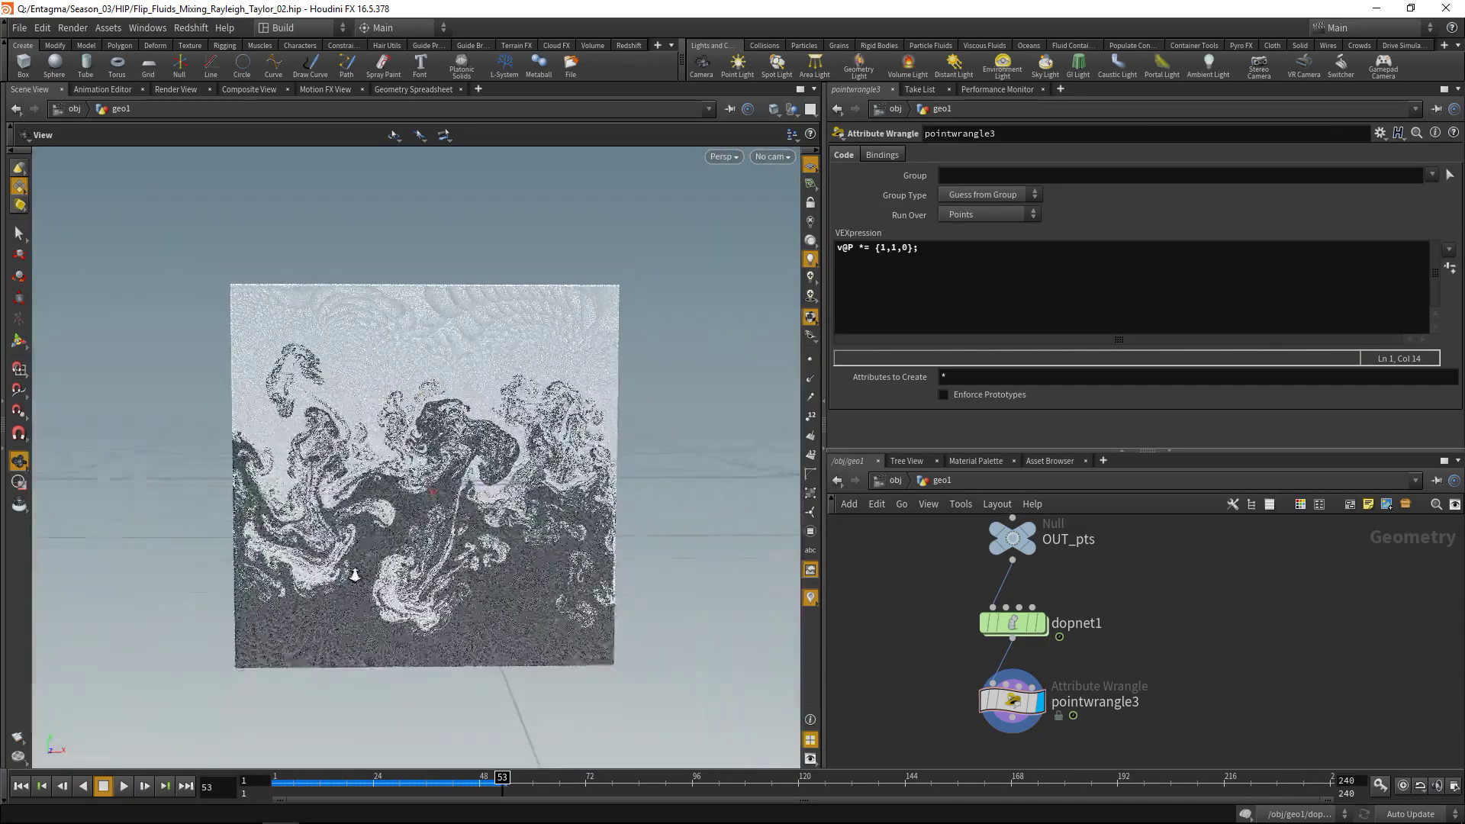
pyautogui.scroll(3, 355, 576)
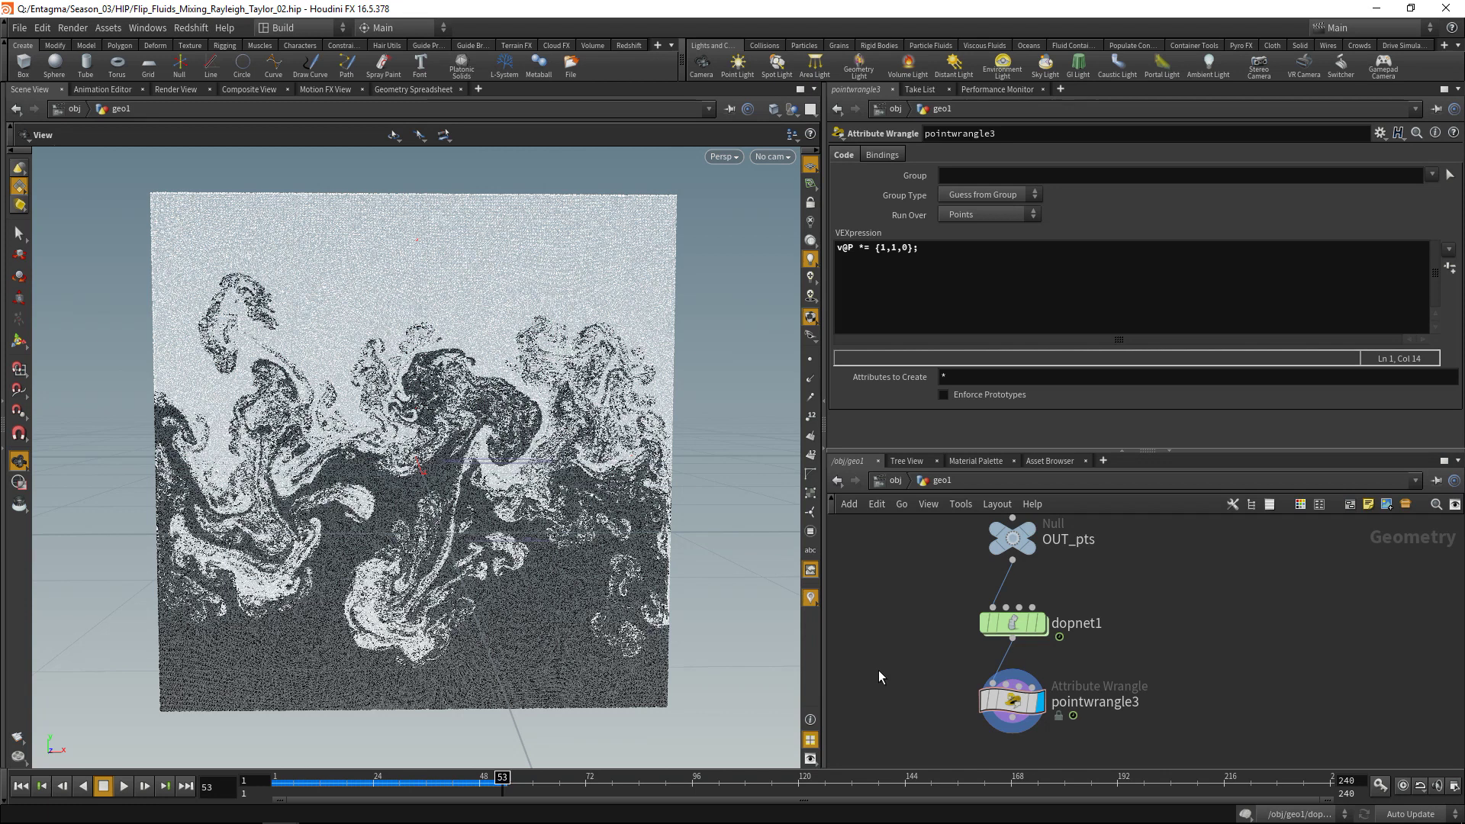
# - Review the group, colour and density settings of the two point wrangles above OUT_pts
pyautogui.moveTo(946, 607); pyautogui.dragTo(953, 767, button='middle')
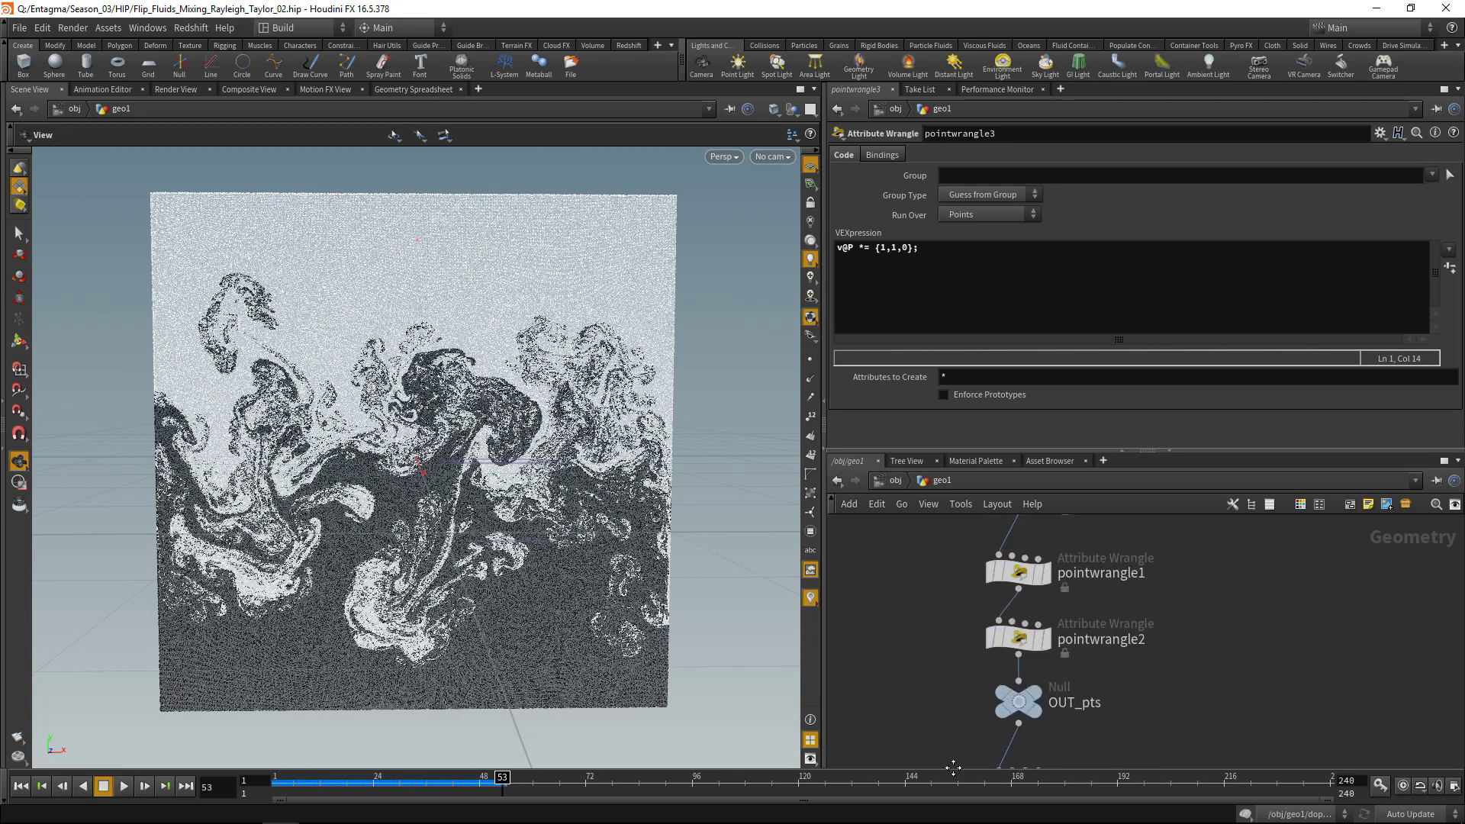
pyautogui.click(1017, 572)
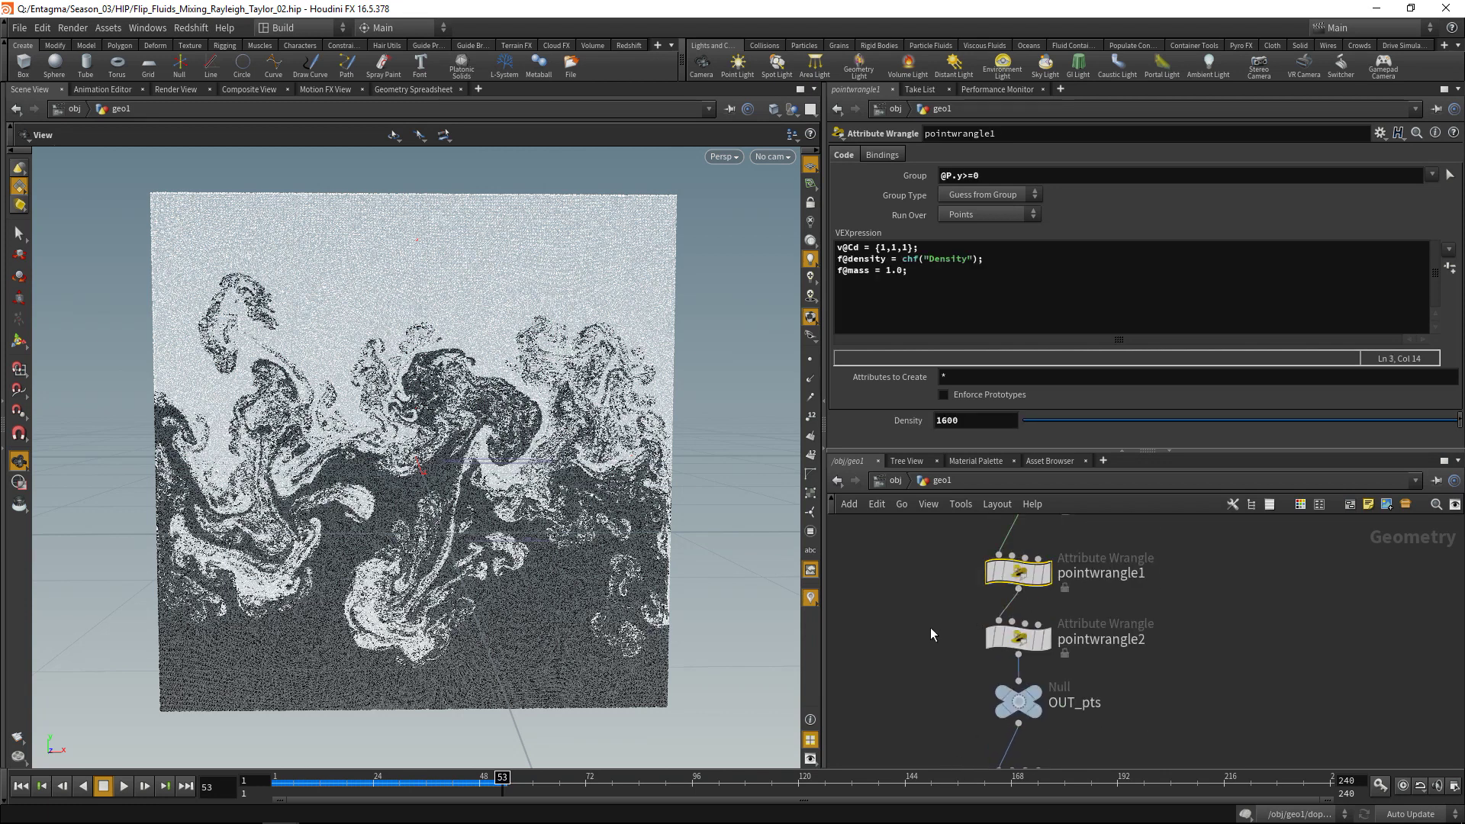
pyautogui.click(1000, 640)
pyautogui.moveTo(911, 724); pyautogui.dragTo(884, 605, button='middle')
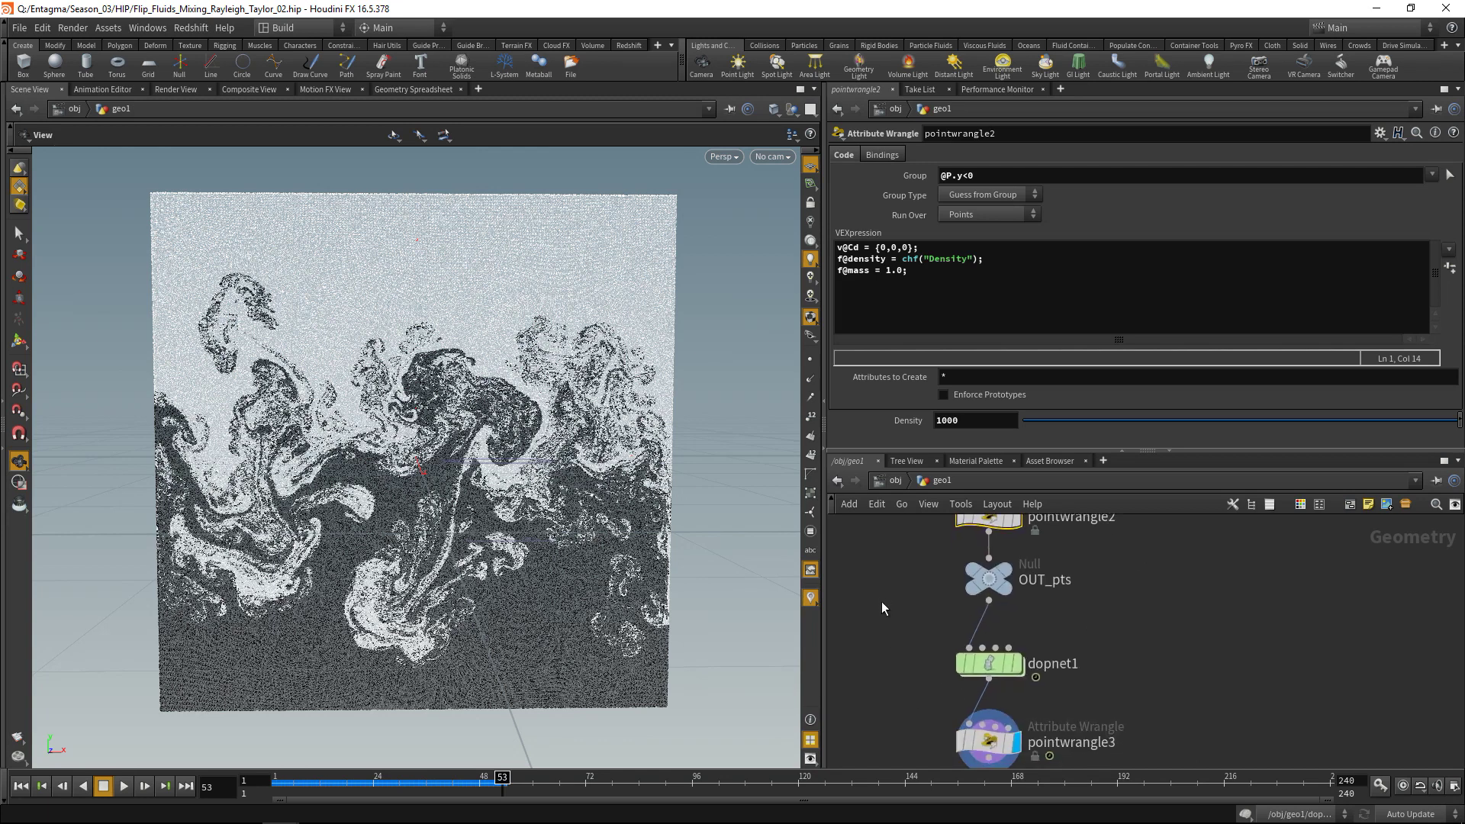
# - Inside the DOP network, turn on Enable Viscosity and Viscosity by Attribute in the FLIP Solver's volume motion settings
pyautogui.click(984, 661)
pyautogui.doubleClick(984, 661)
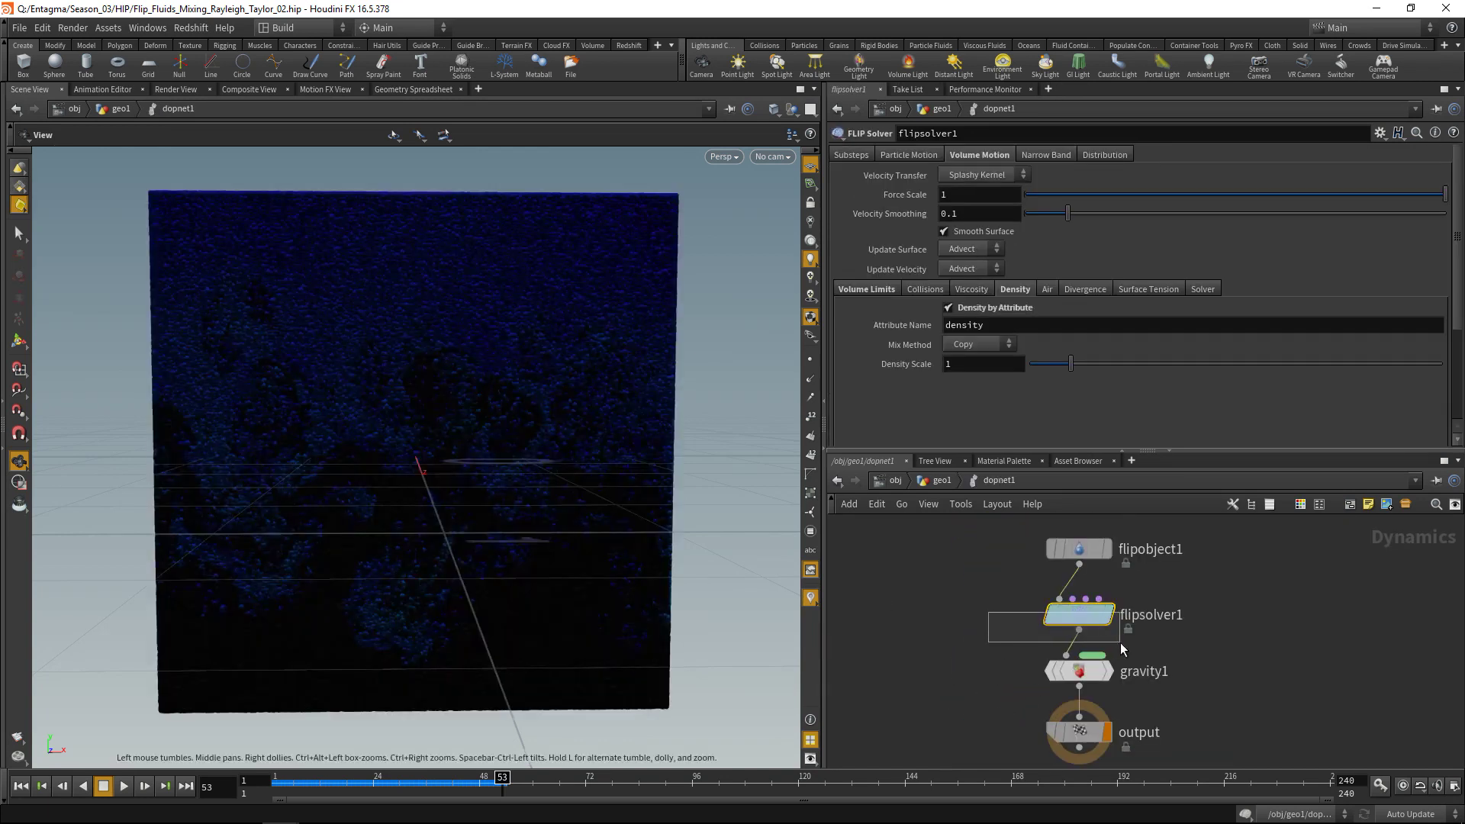
pyautogui.click(977, 290)
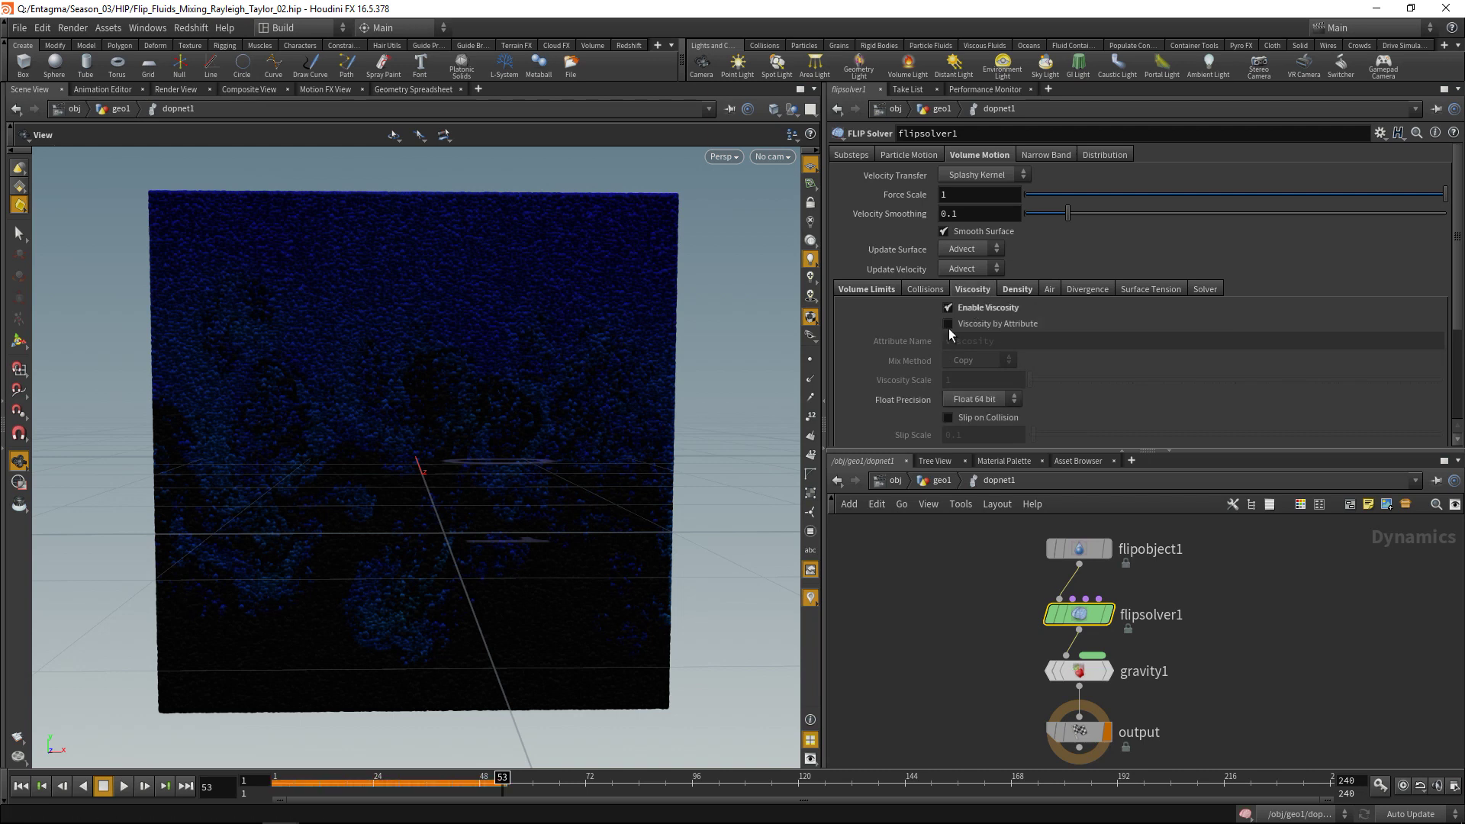
pyautogui.click(949, 325)
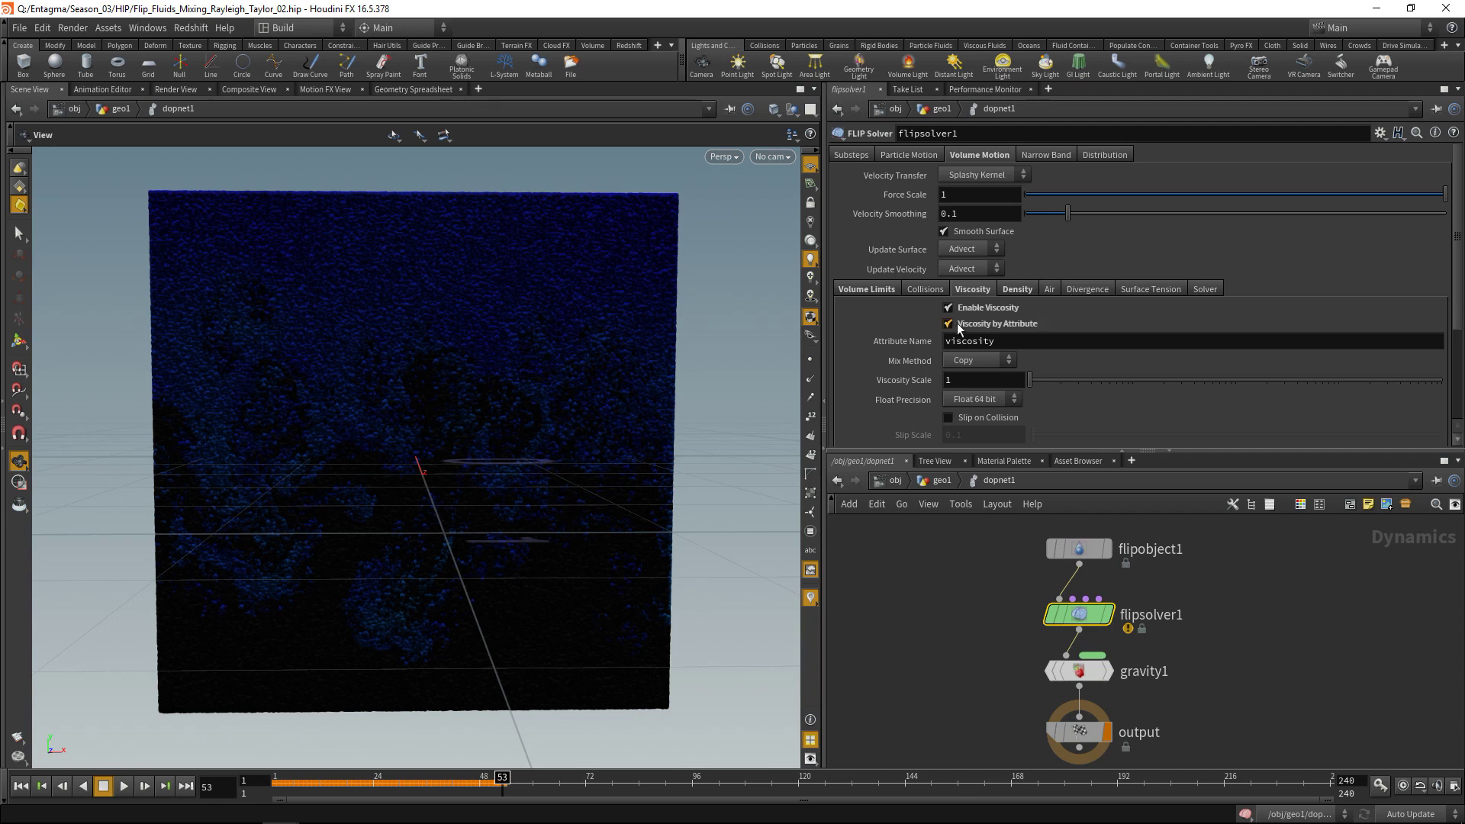
# - Return to the geometry level and replay the simulation from the first frame
pyautogui.press('u')
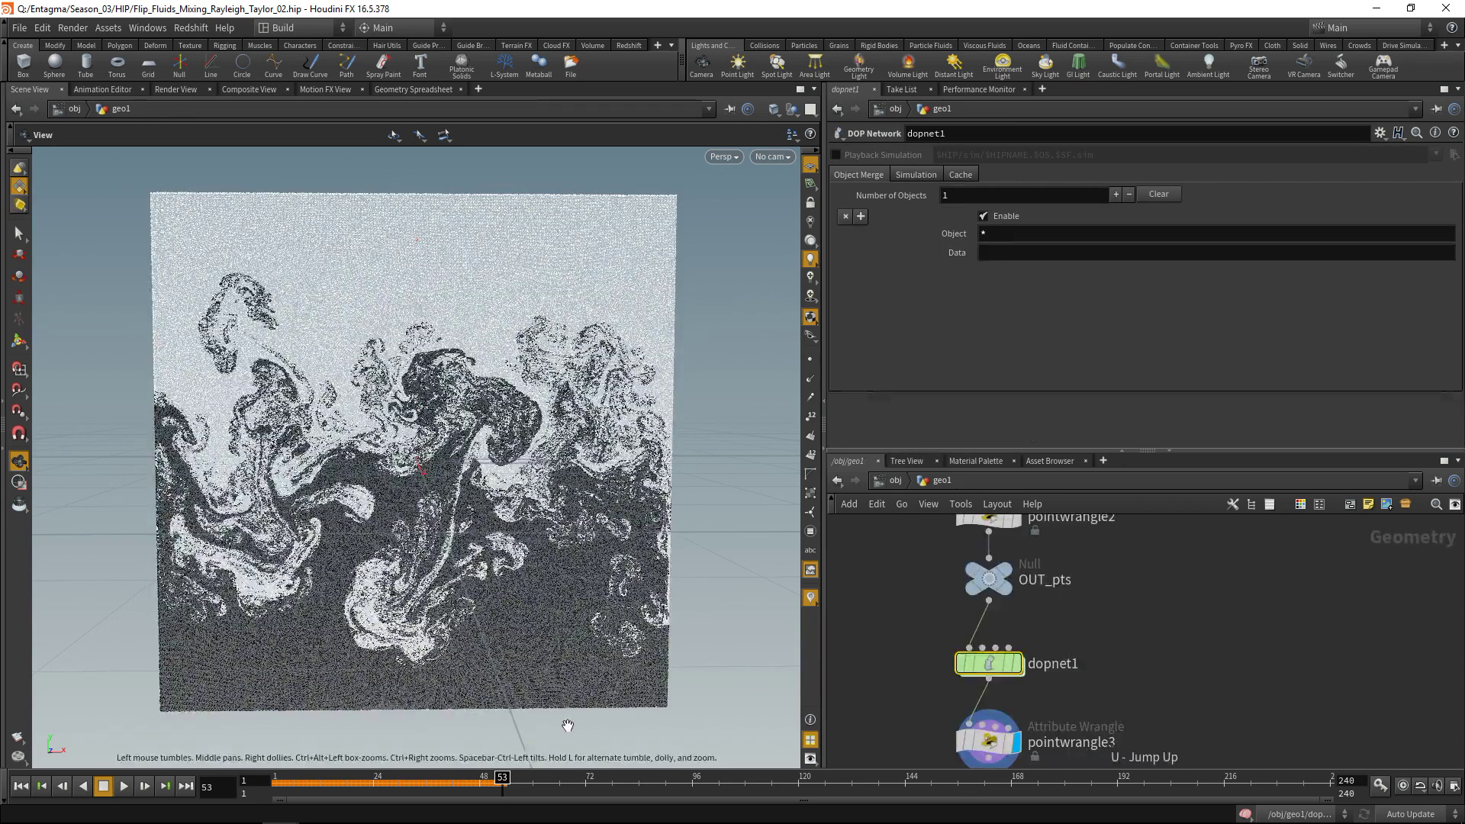
pyautogui.hotkey('ctrl', 'Left')
pyautogui.click(124, 786)
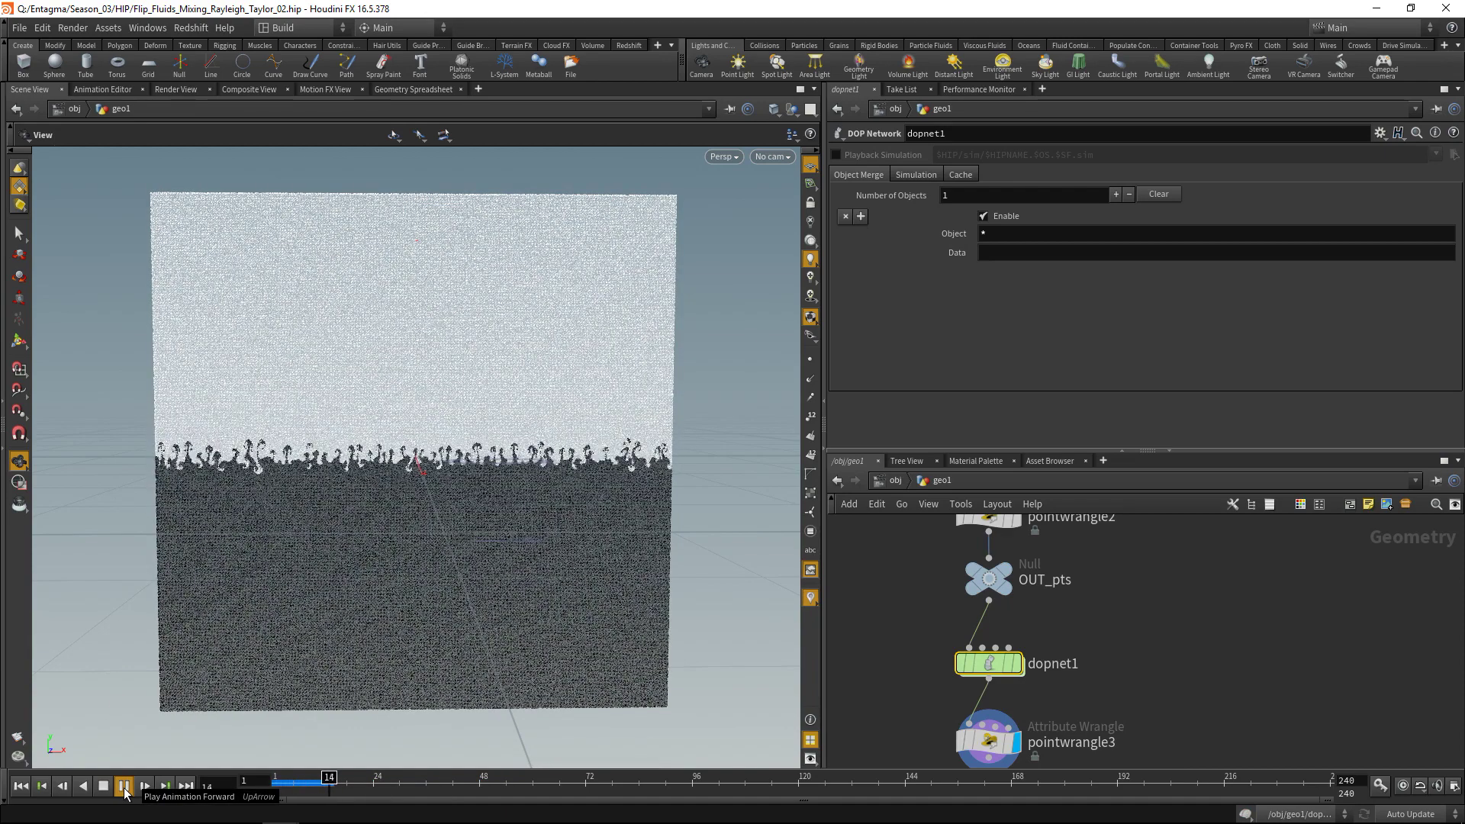